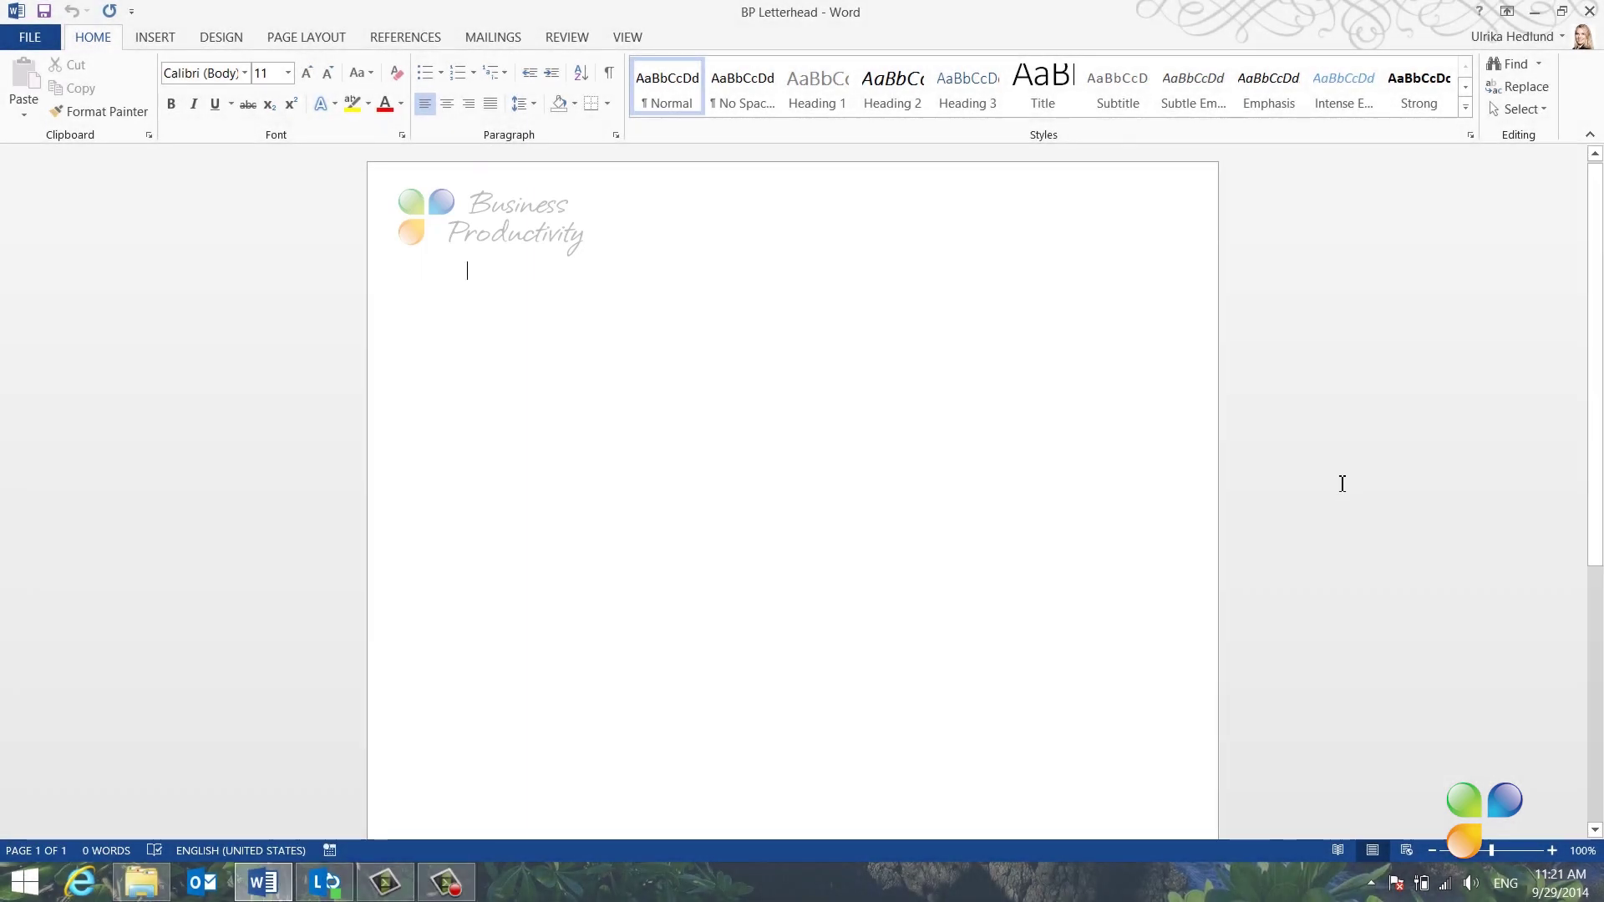
Step: Open the Print preview of the BP Letterhead: one Letter page with normal margins
scroll(1342, 483, down, 10)
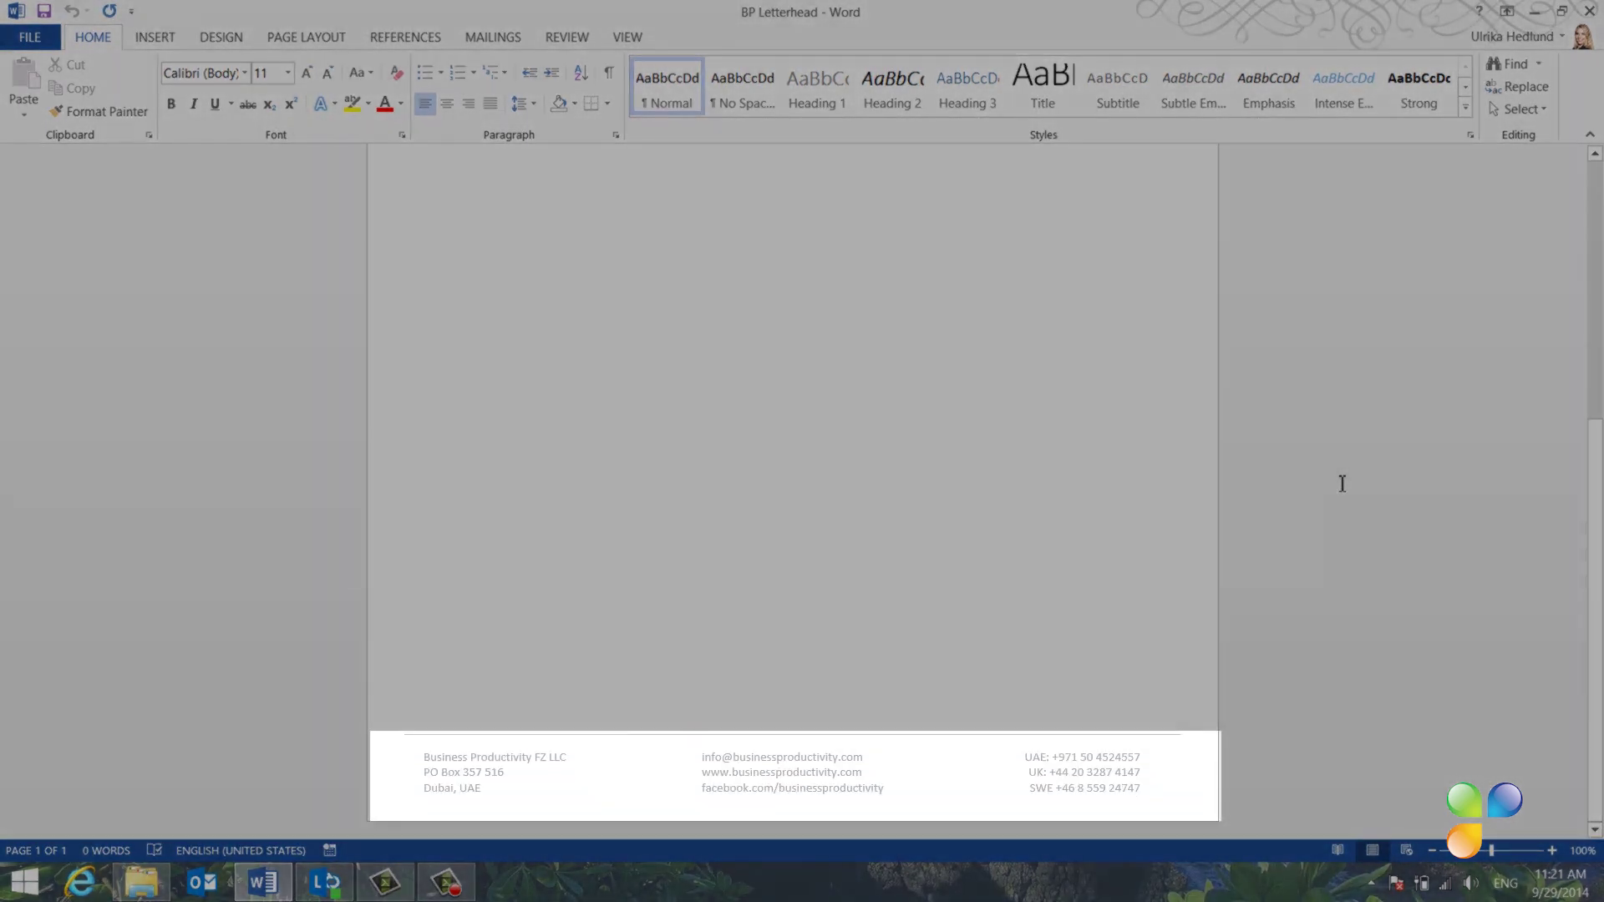
scroll(1342, 483, up, 10)
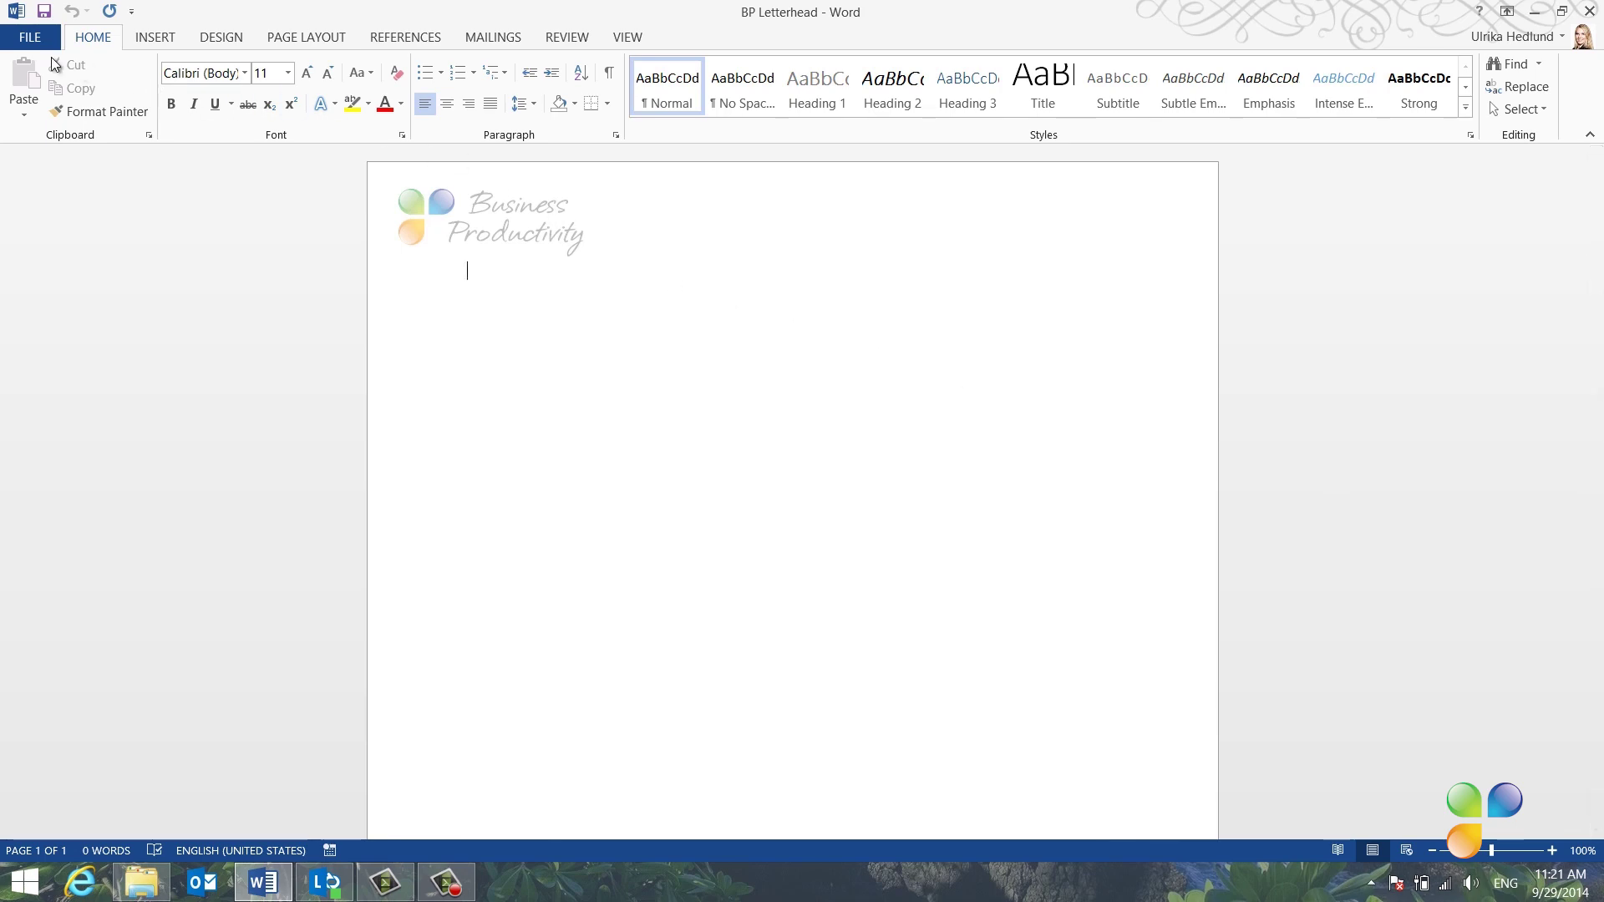
click(30, 38)
click(39, 256)
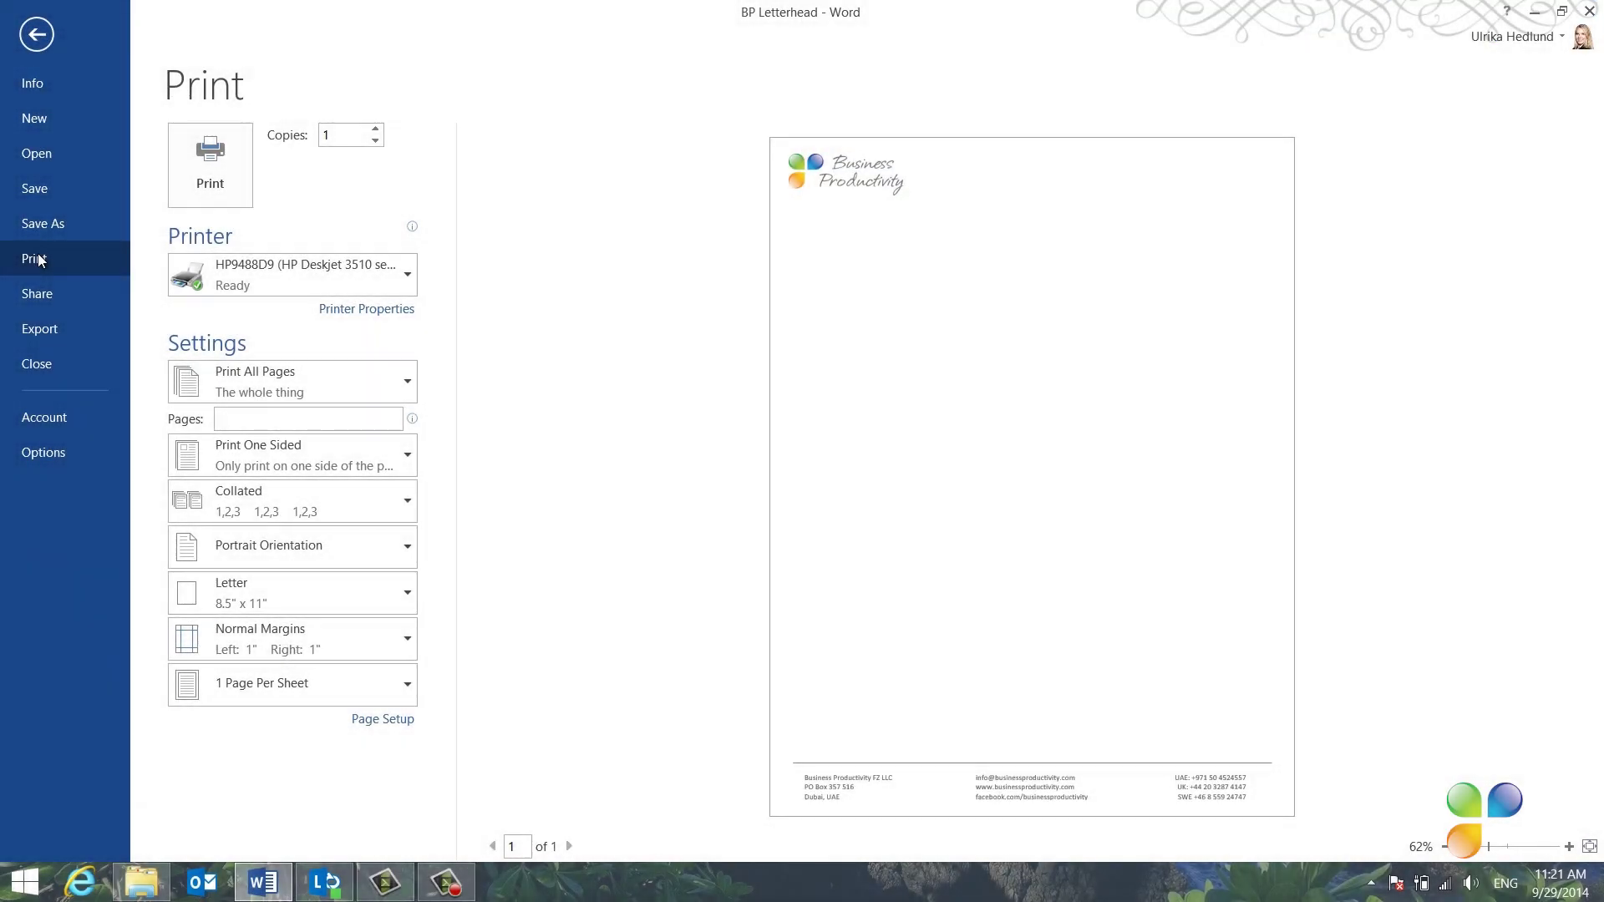
Step: Create a new blank document and insert the BP Logo_Black text picture into its header
click(35, 124)
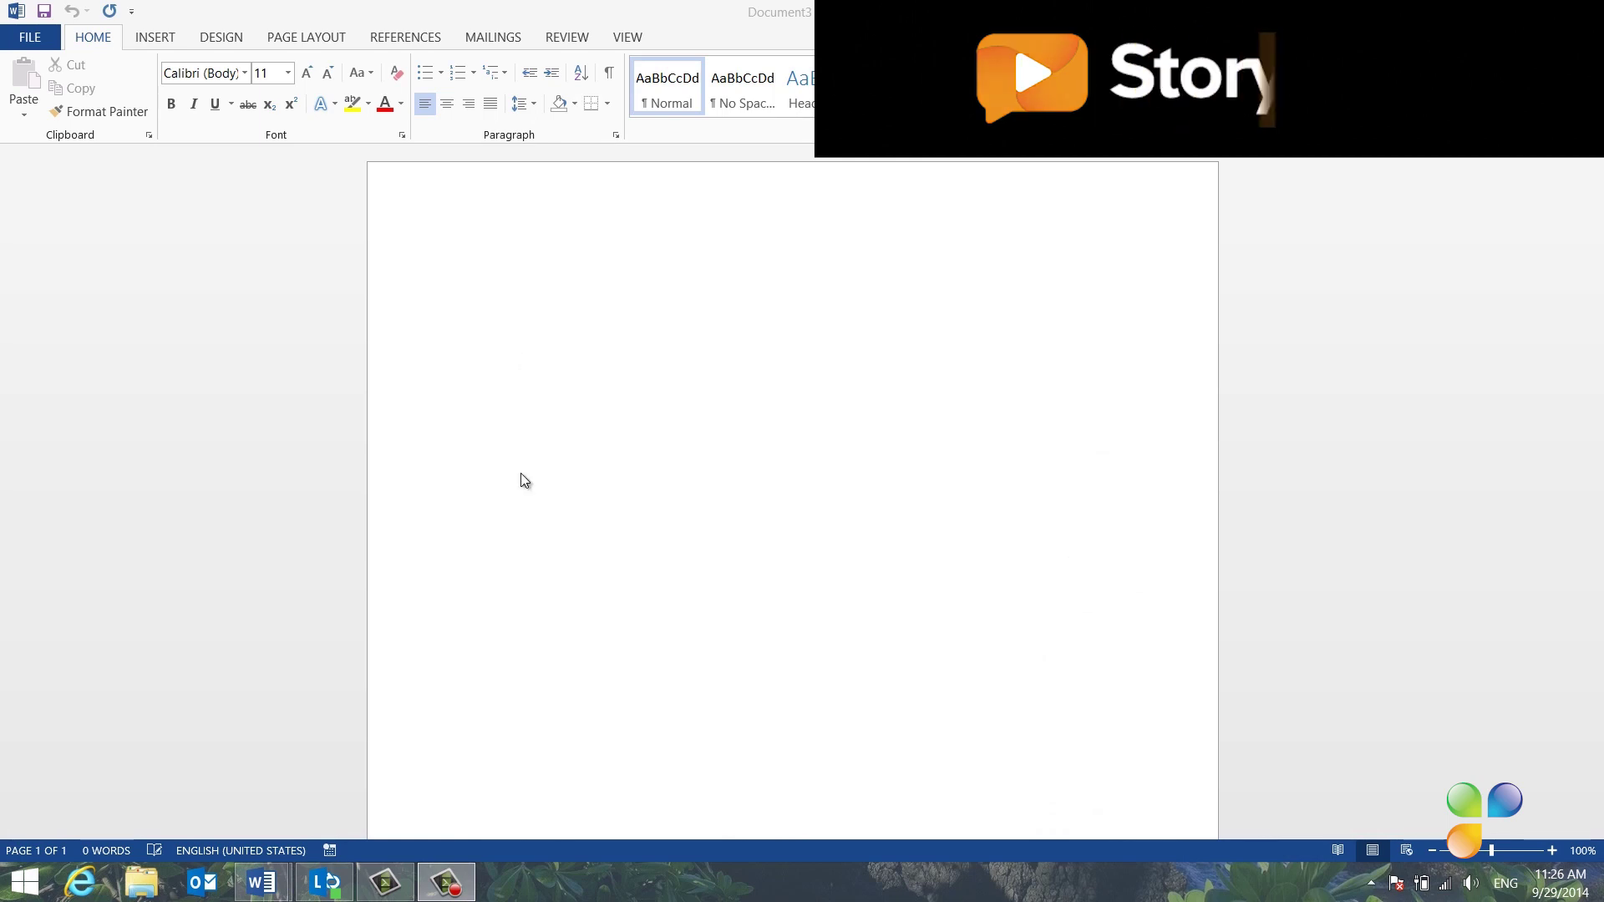
click(156, 37)
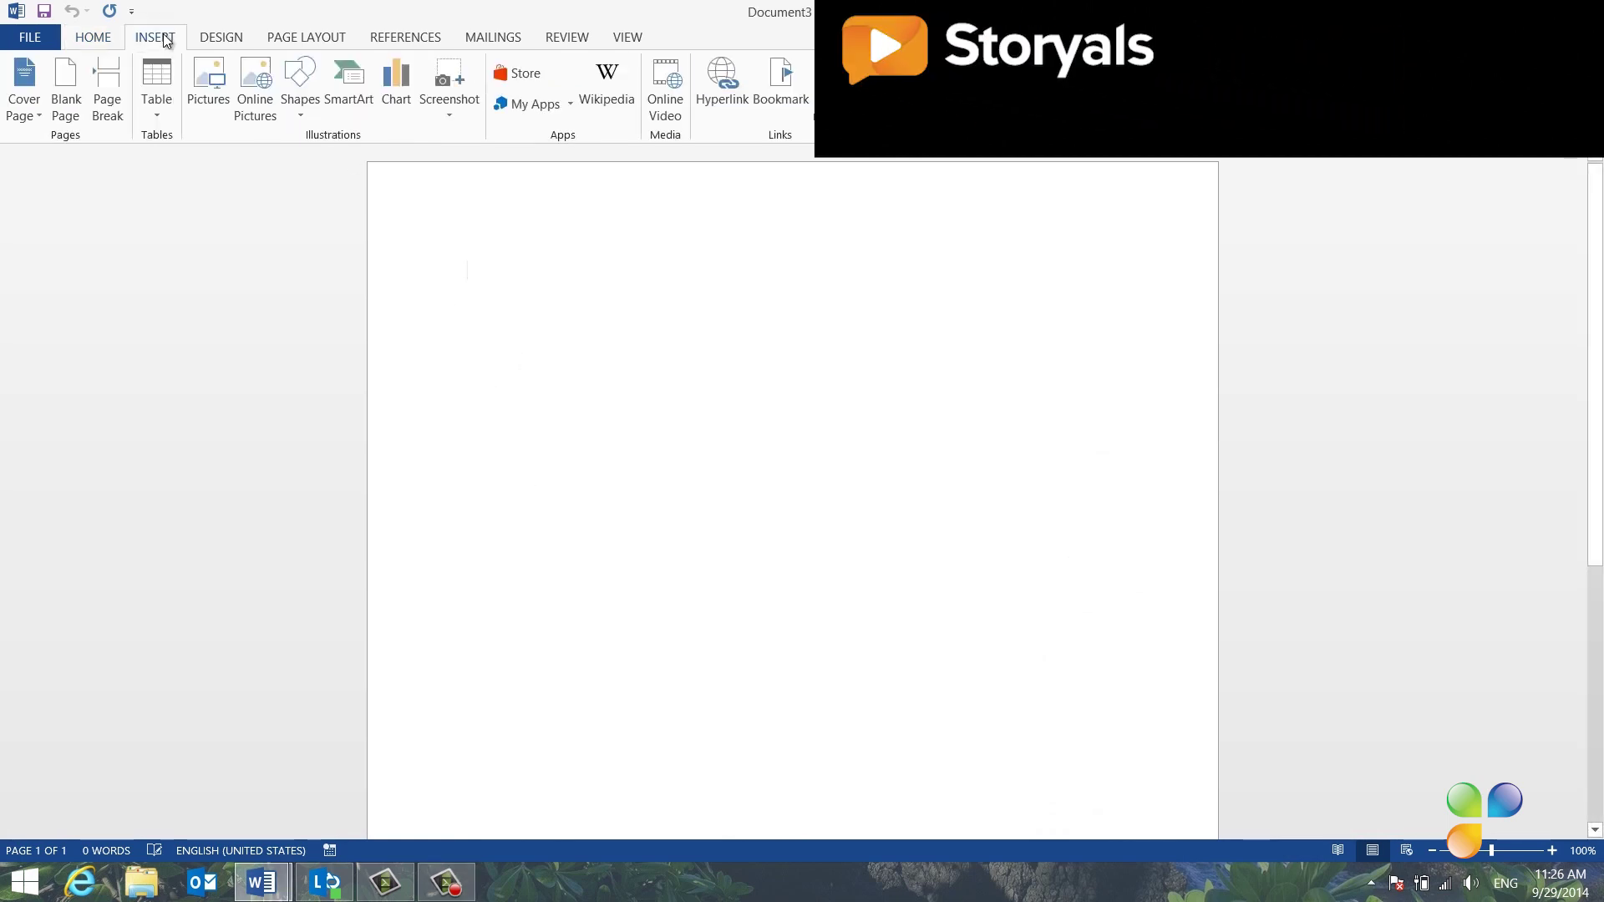
click(961, 83)
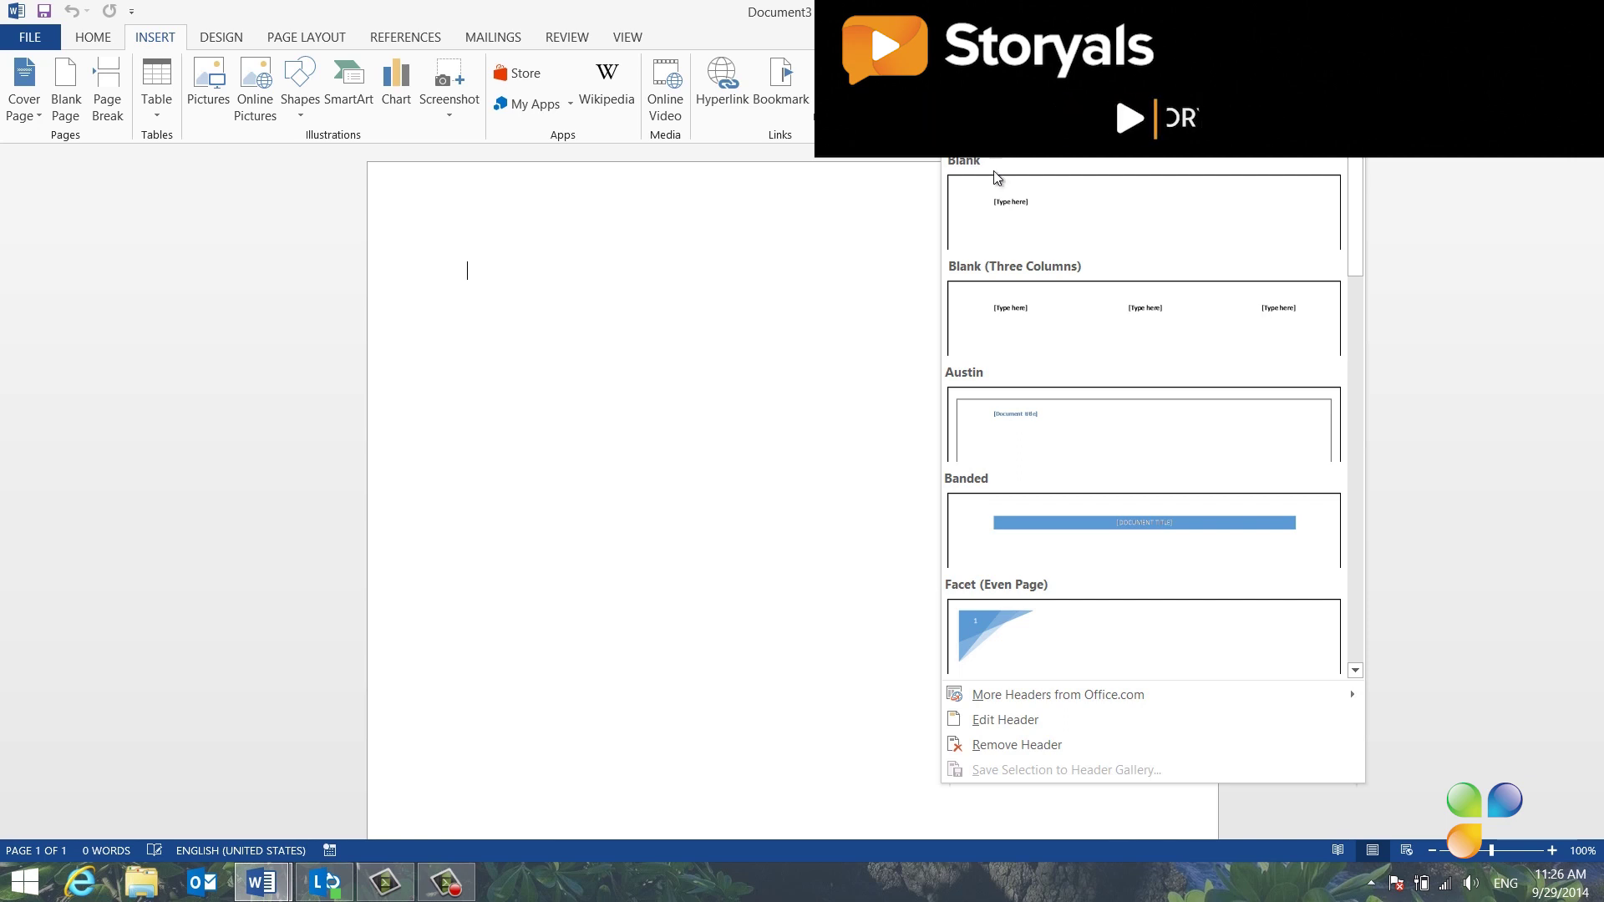
click(1027, 730)
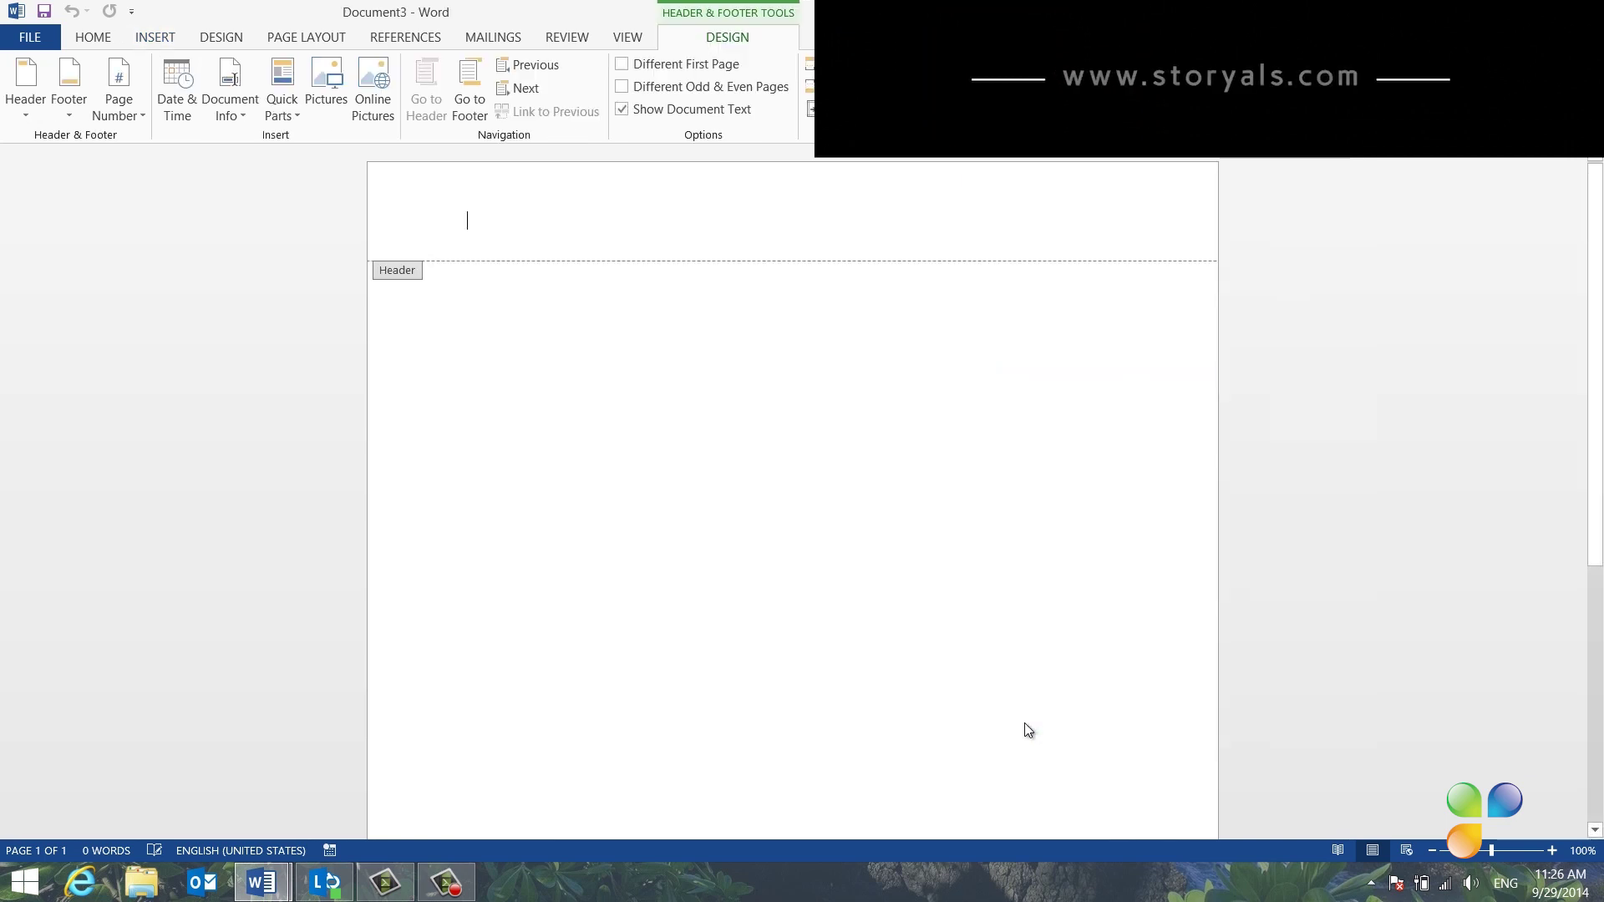
click(326, 96)
double_click(456, 196)
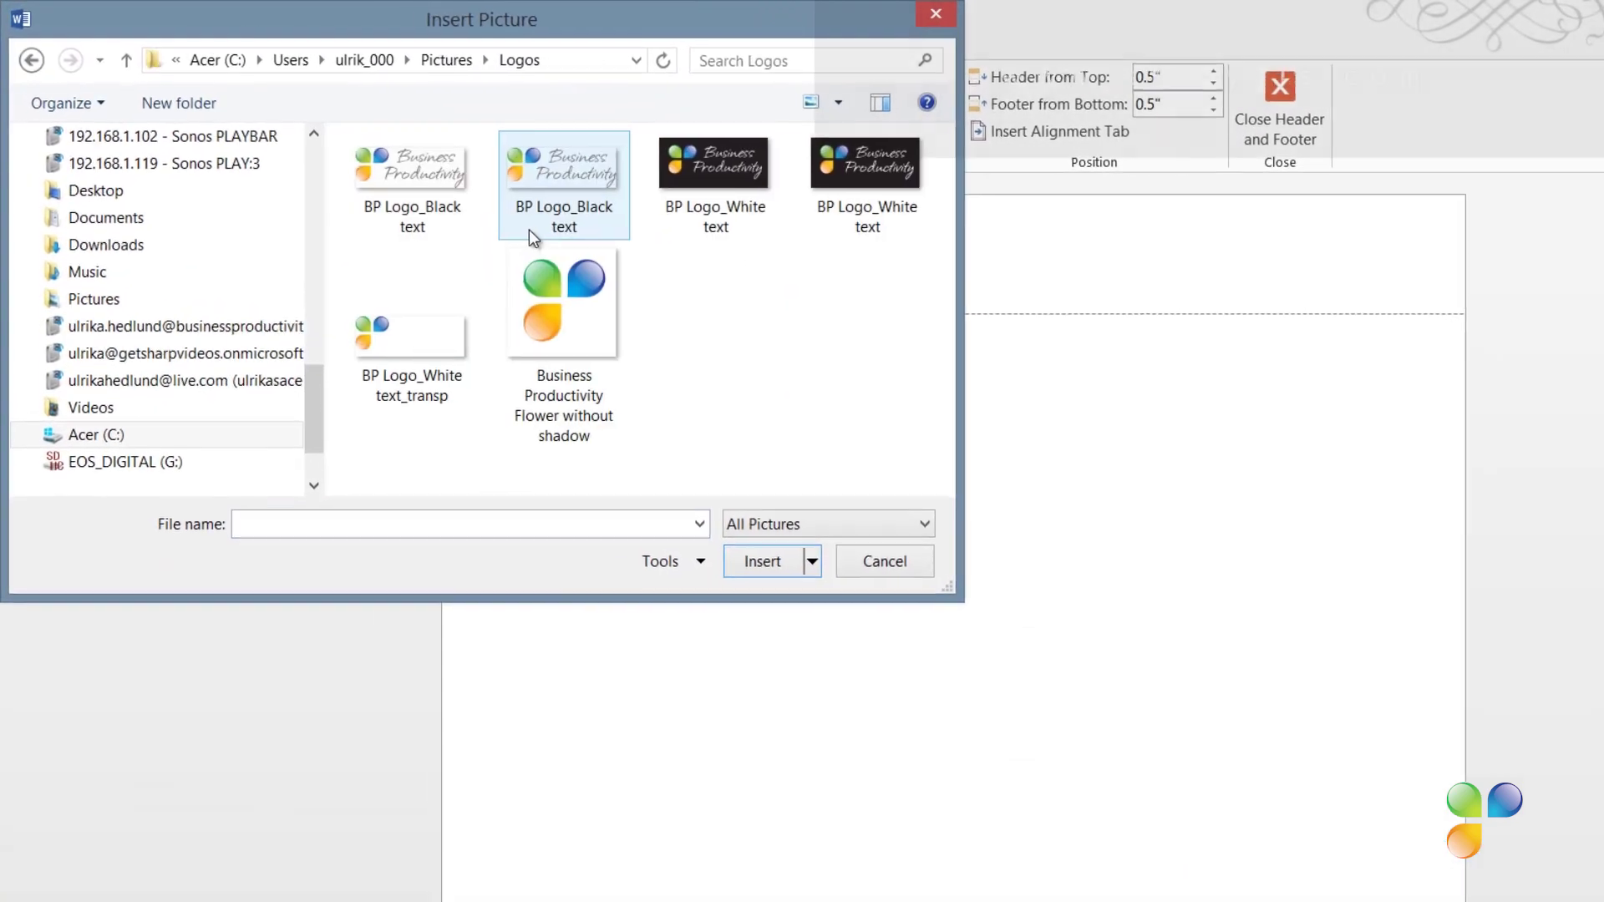
click(511, 233)
click(841, 623)
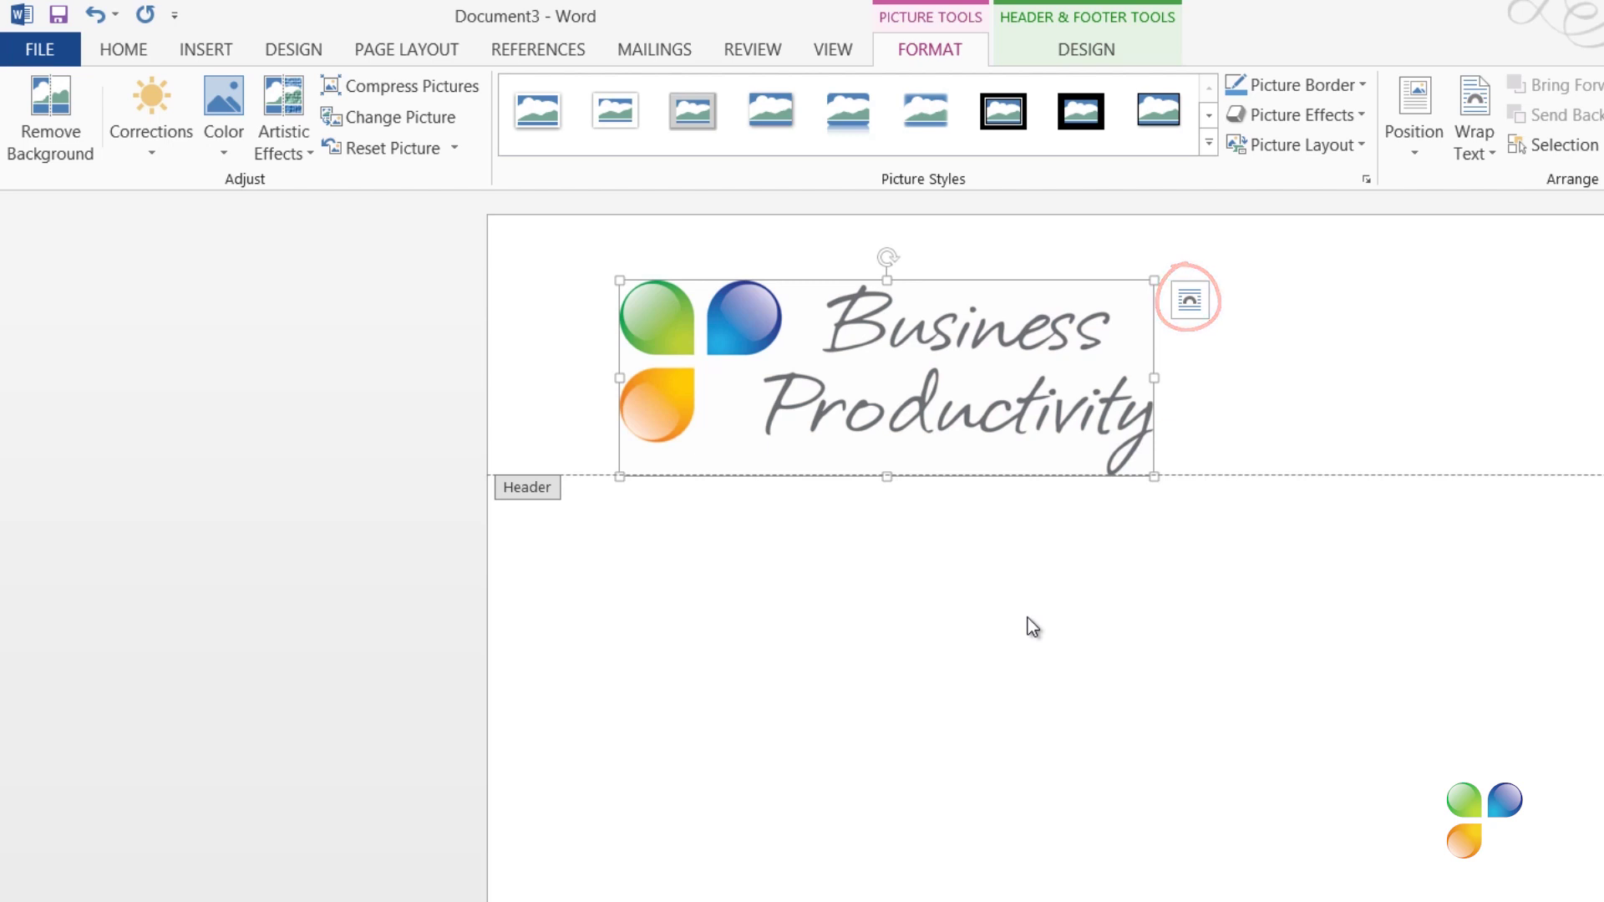
Step: Set the logo In Front of Text, shrink it to 0.78" by 2.14", and move it top-left
click(1194, 302)
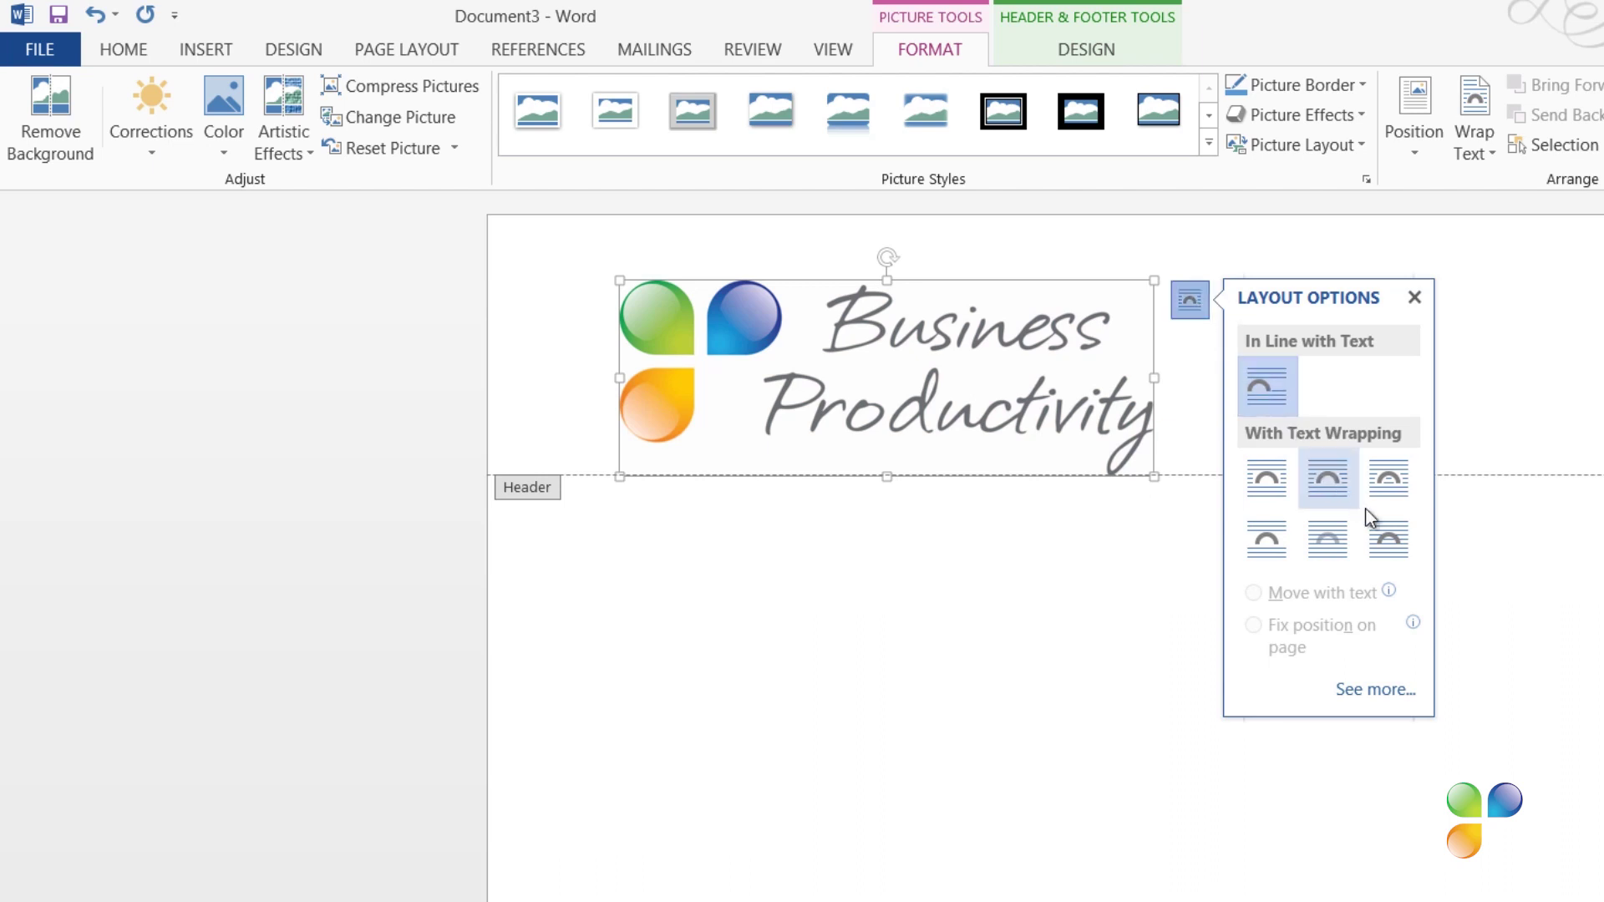
click(1396, 543)
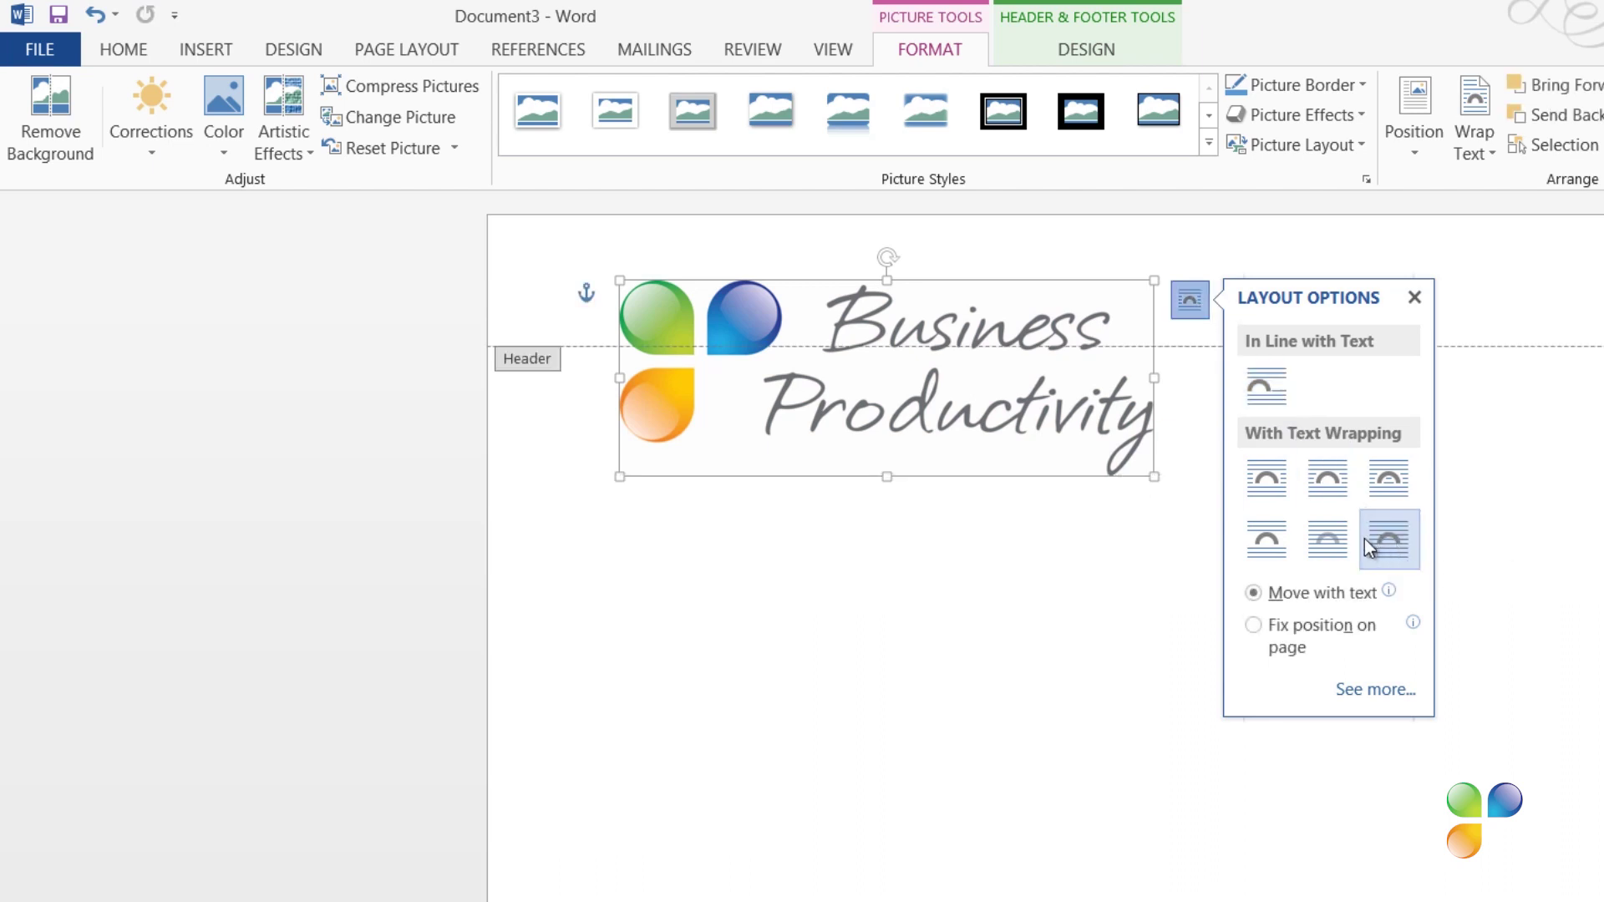
drag(1154, 477, 908, 378)
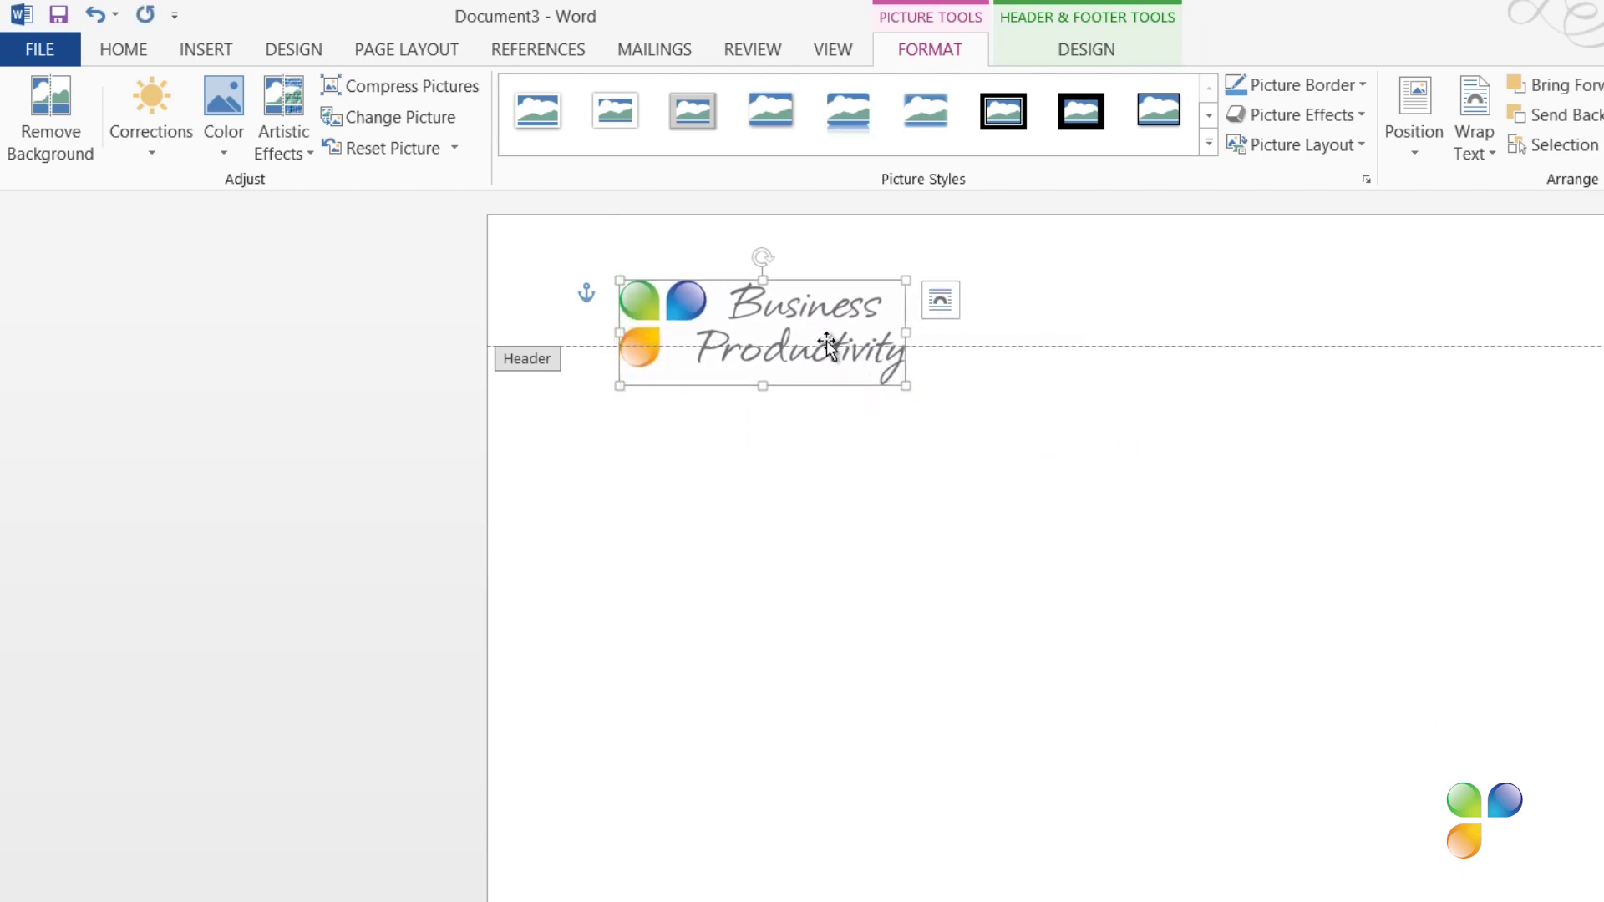
drag(794, 320, 697, 268)
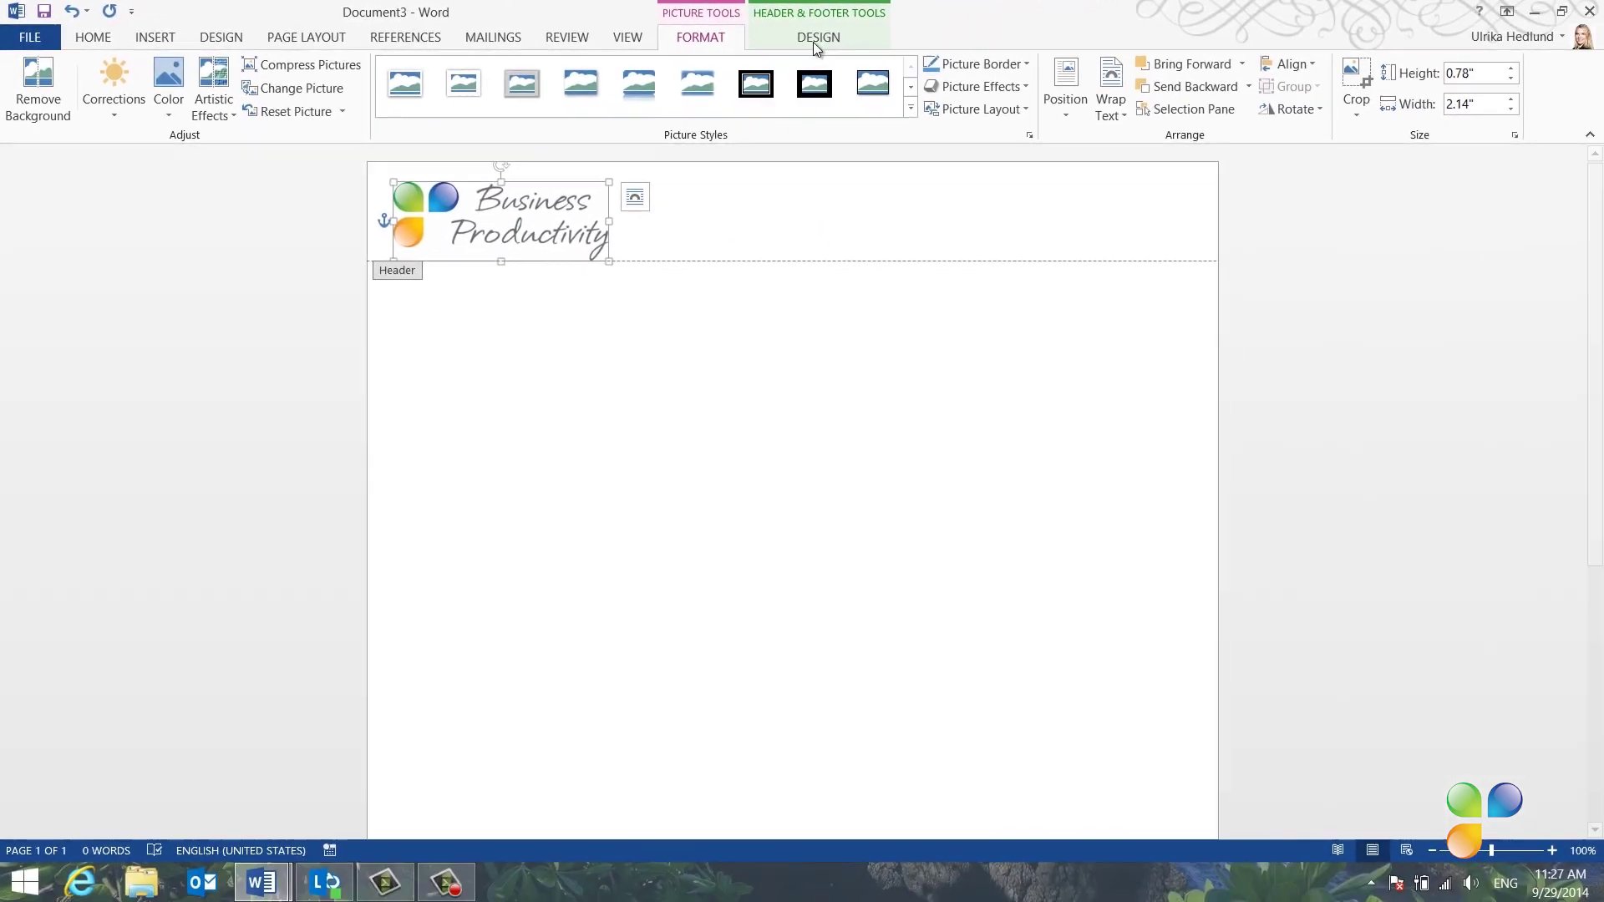
click(815, 42)
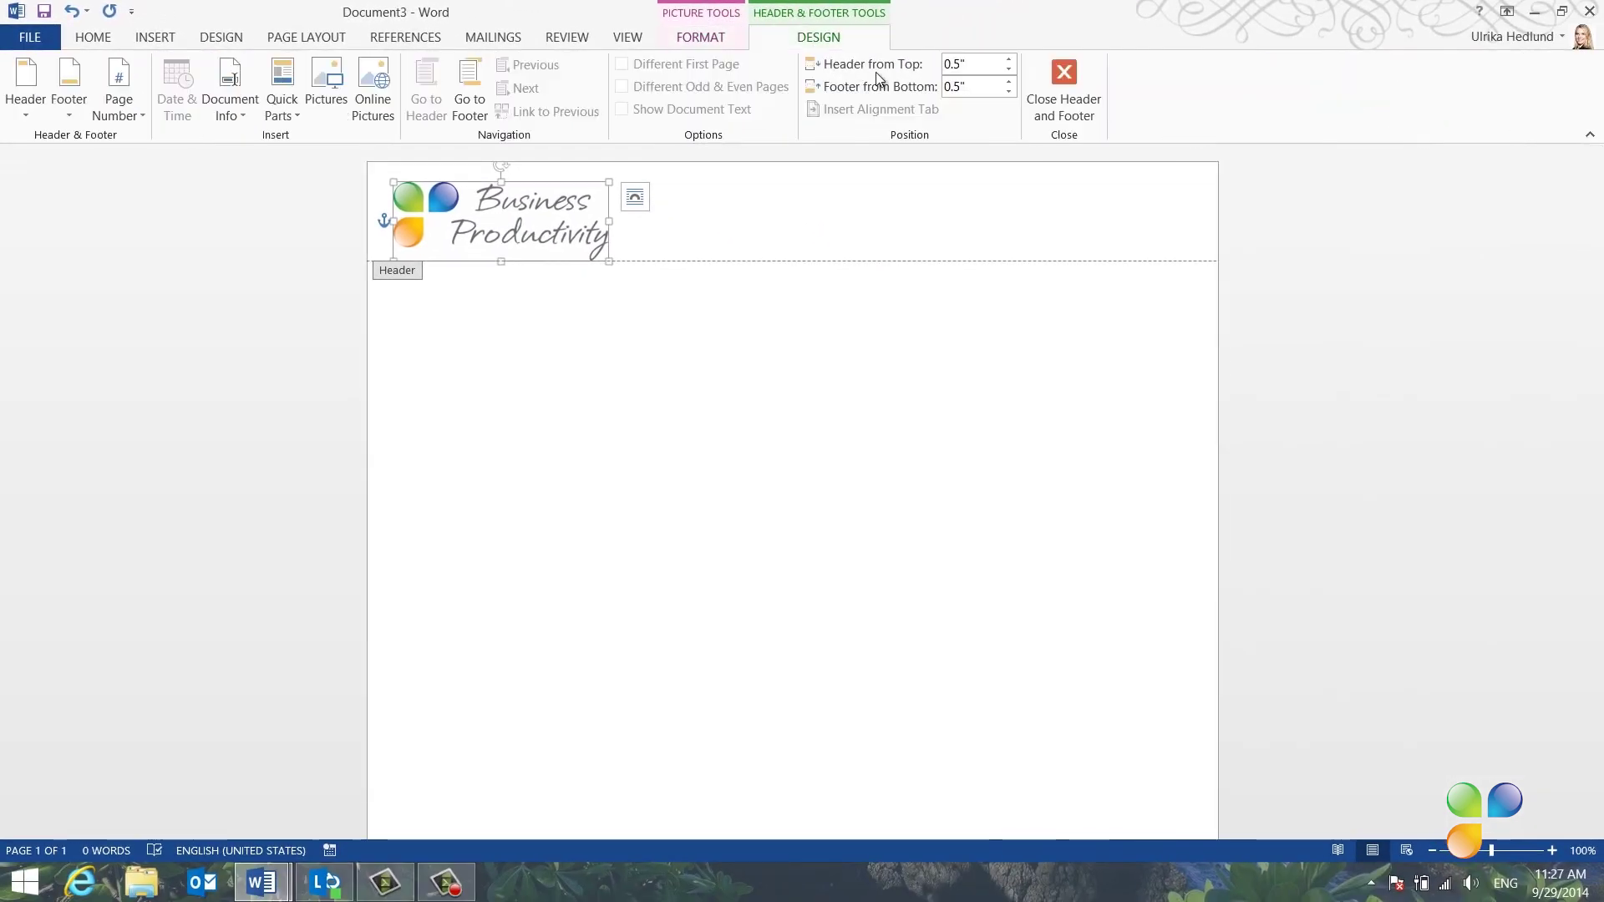
Step: Close the header and open the empty footer for editing
click(1083, 113)
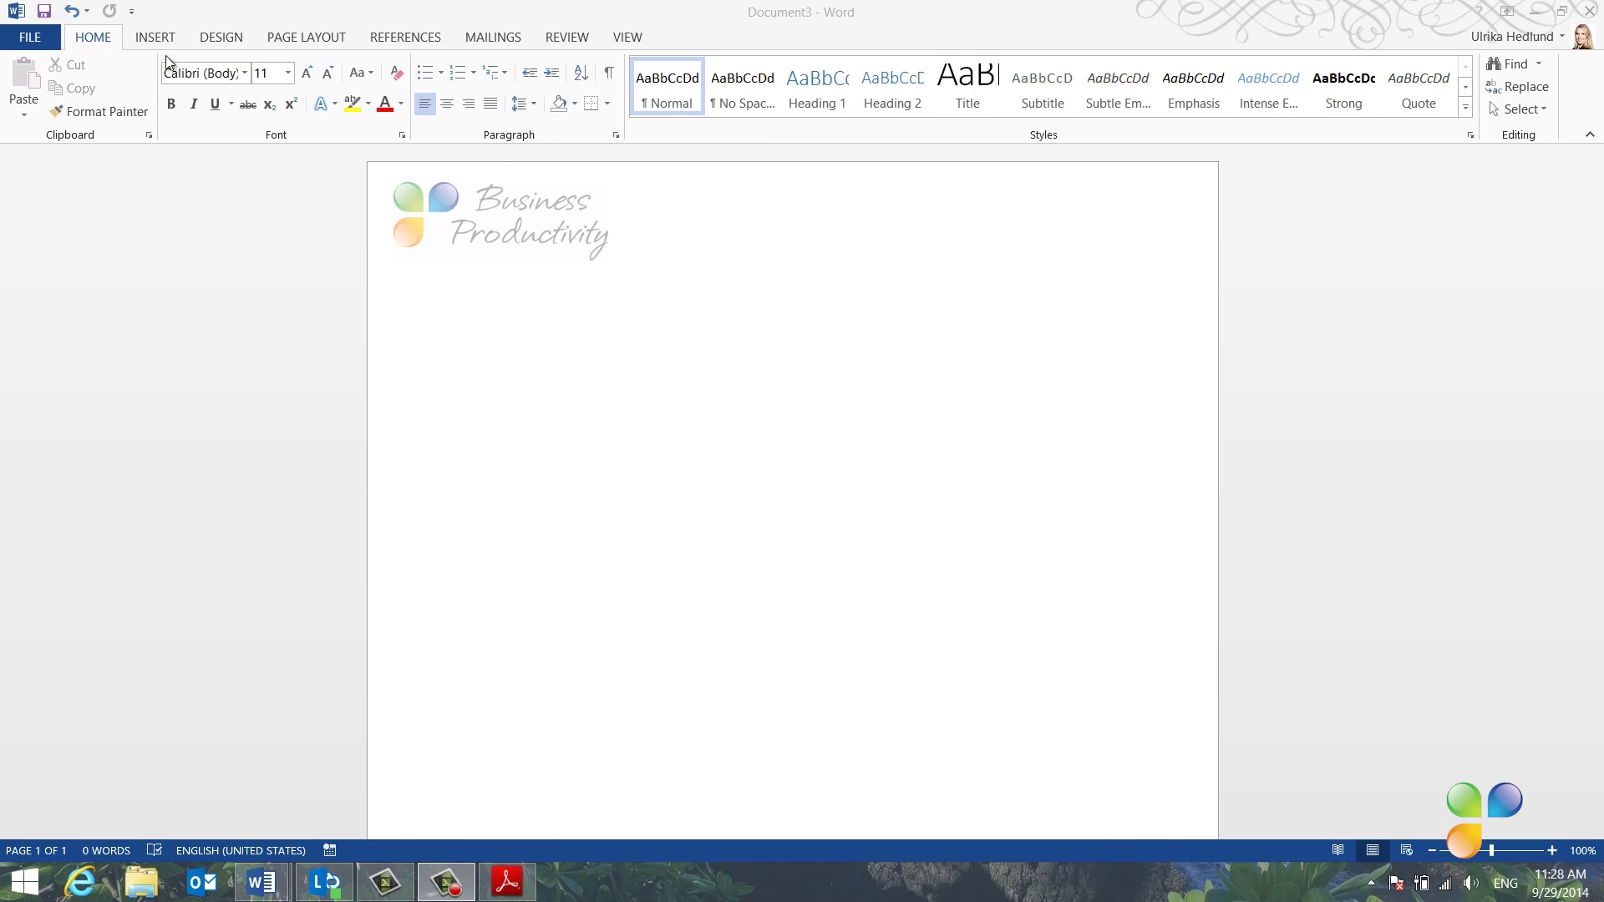
click(152, 37)
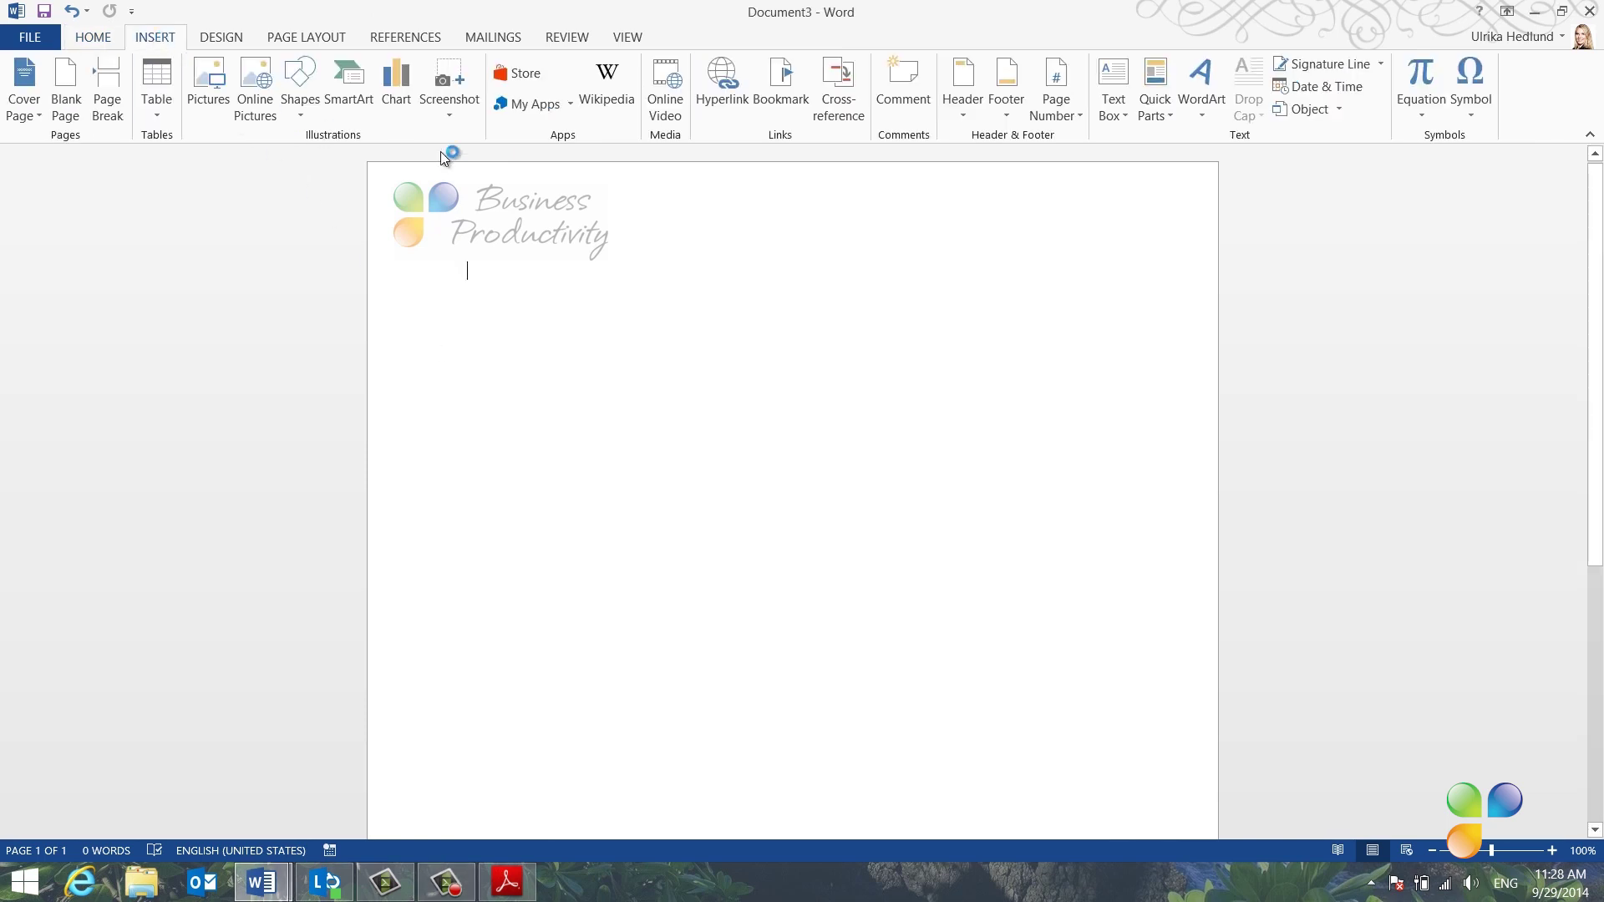
click(1002, 105)
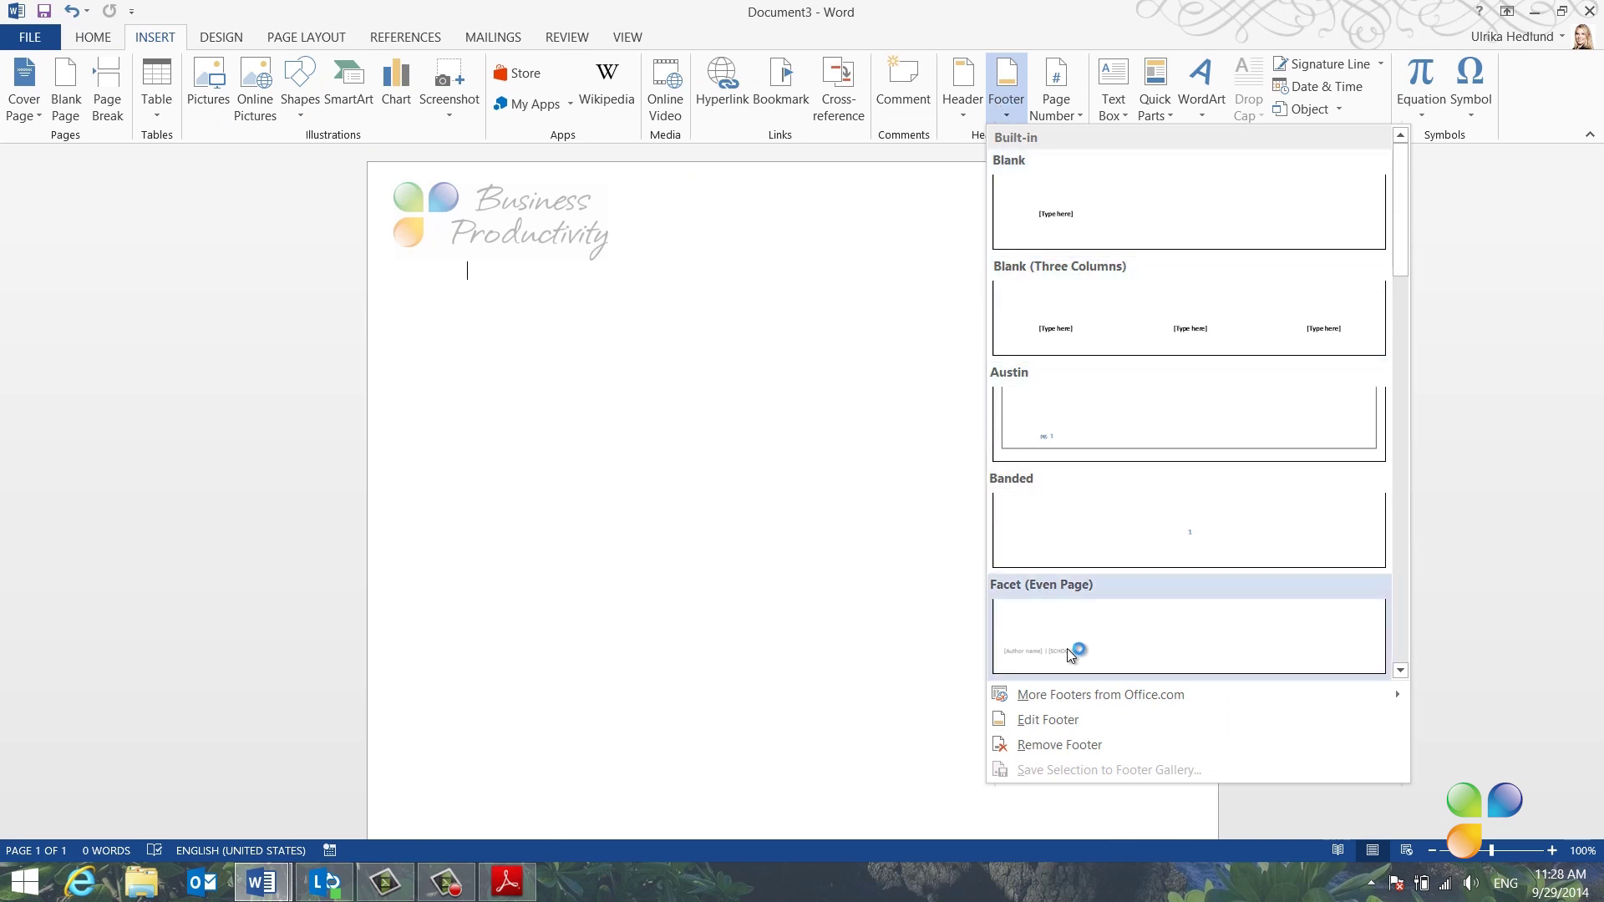
click(1076, 722)
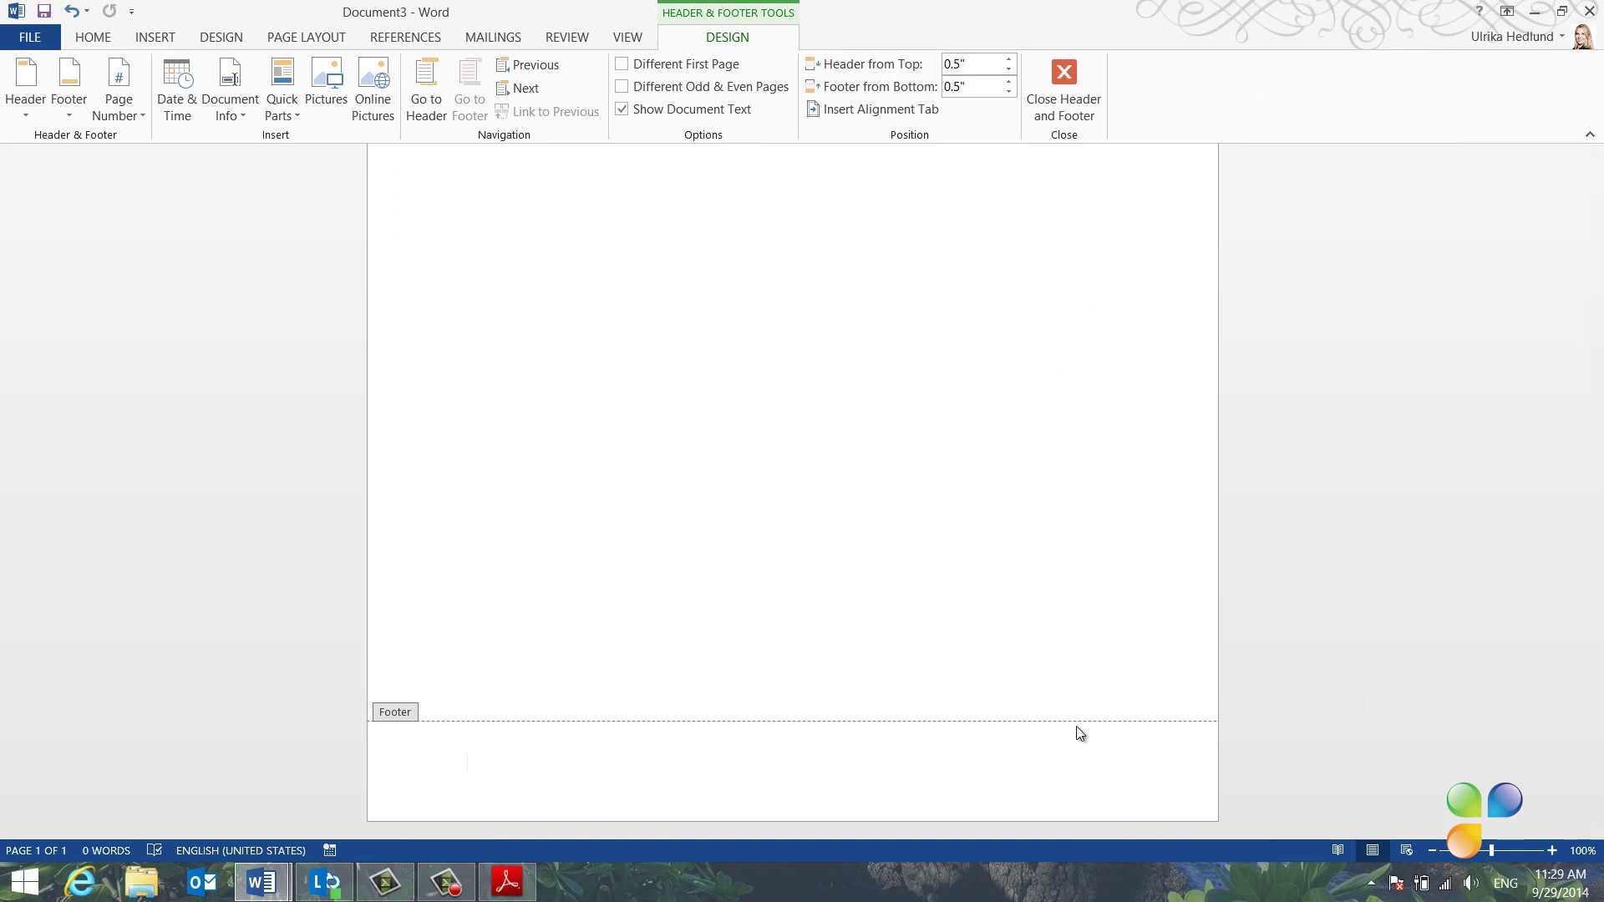
Step: Insert a 3x3 footer table, type 'Business Productivity FZ LLC' in the first cell, and show the Clipboard pane
click(153, 38)
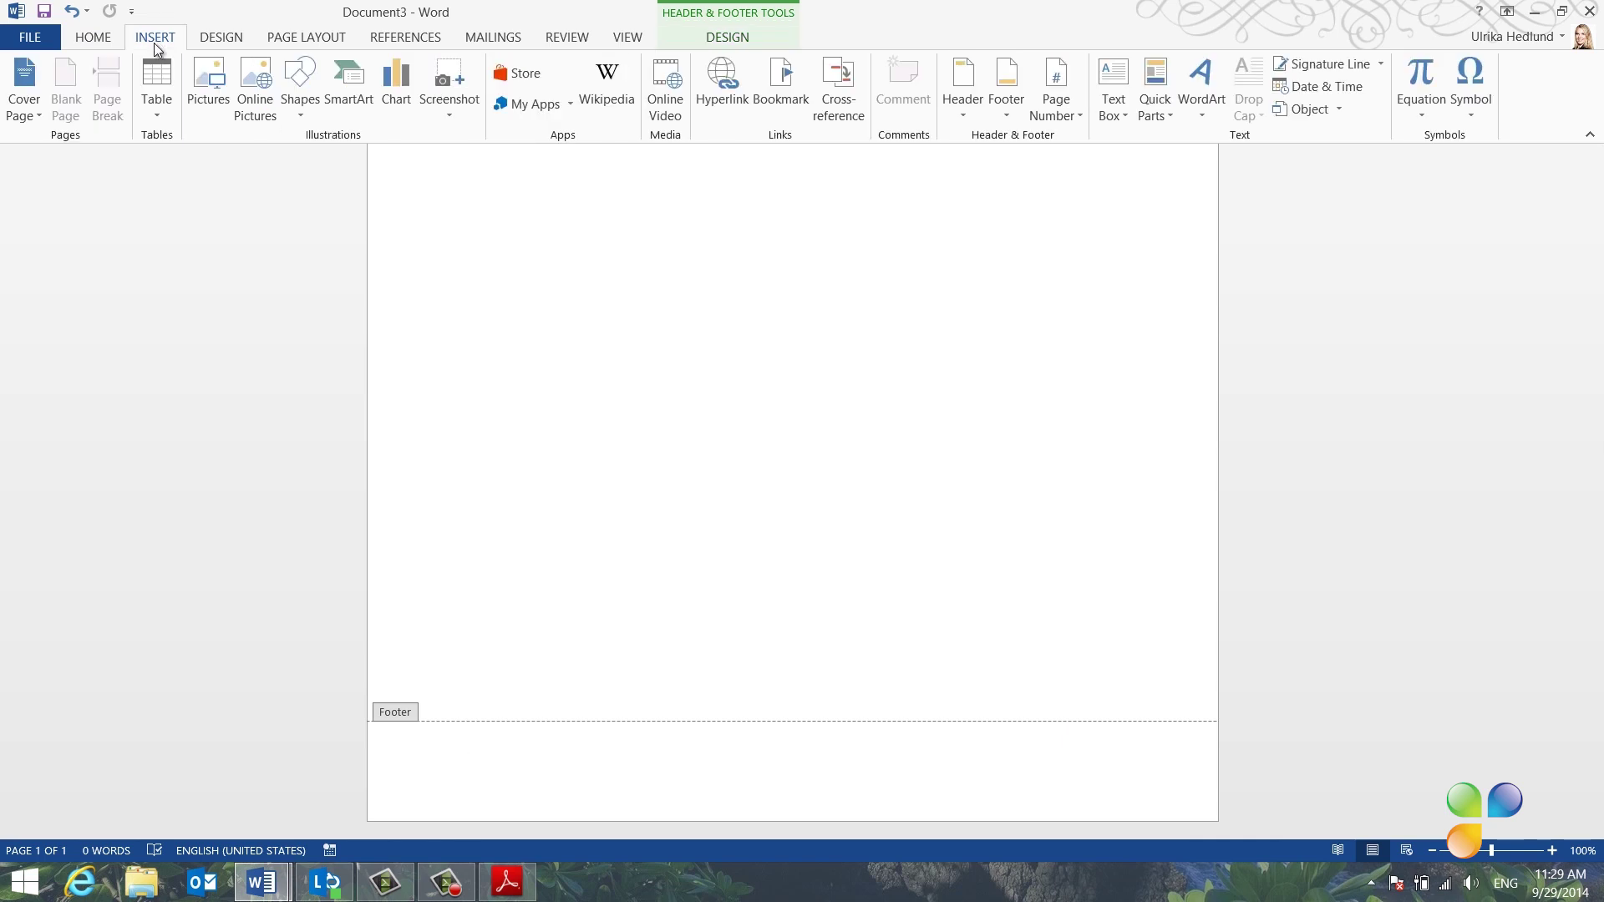
click(163, 112)
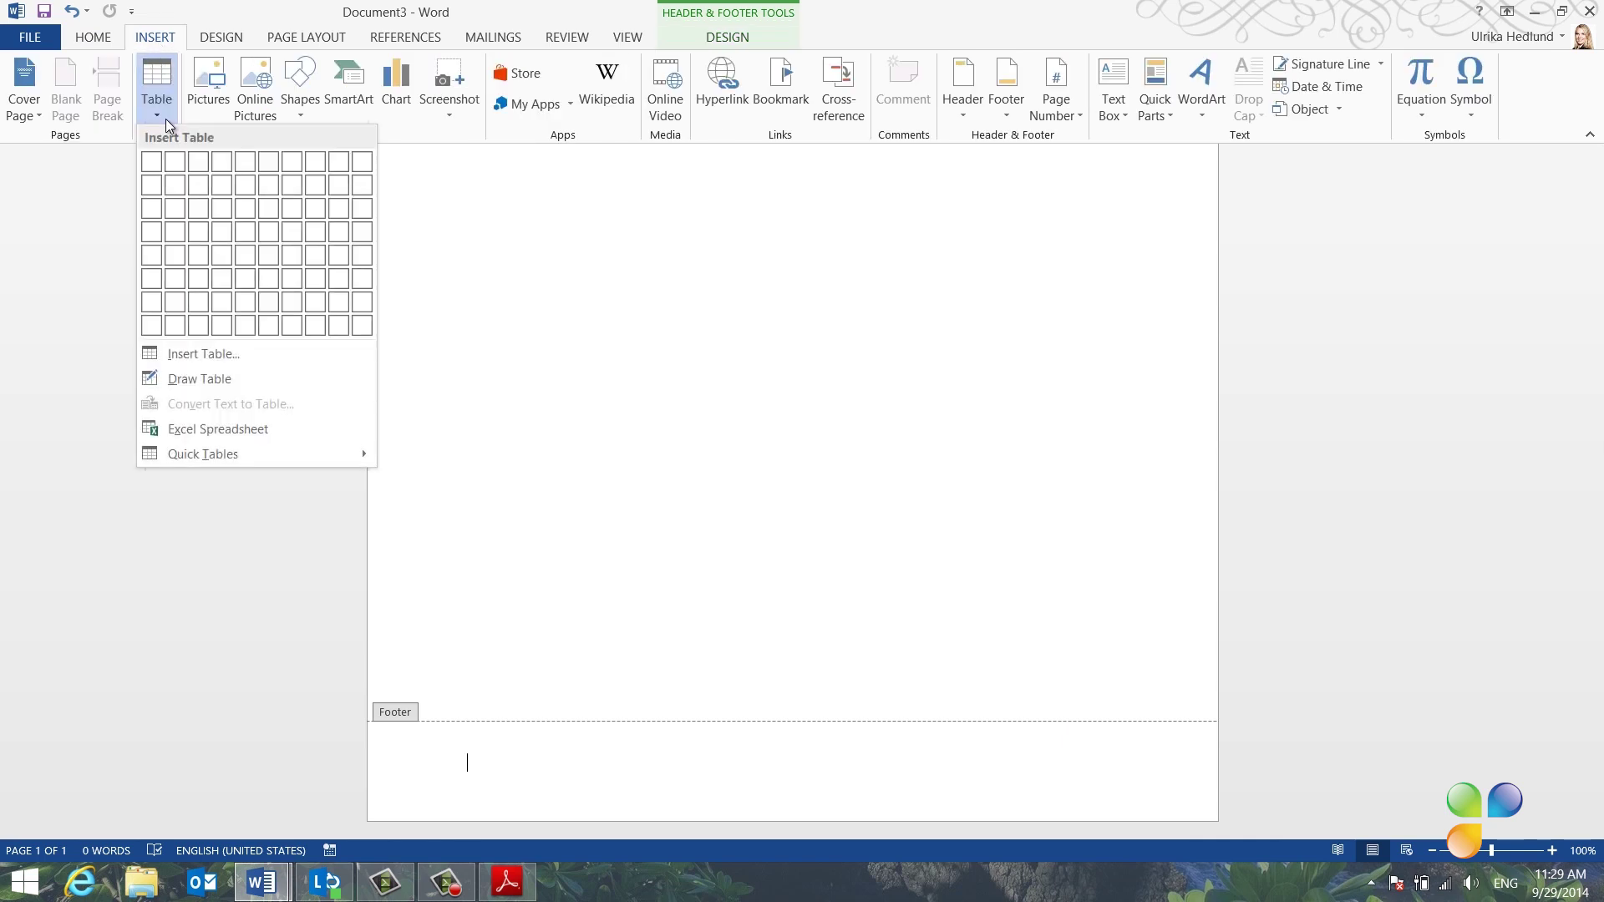
click(205, 209)
text(Business)
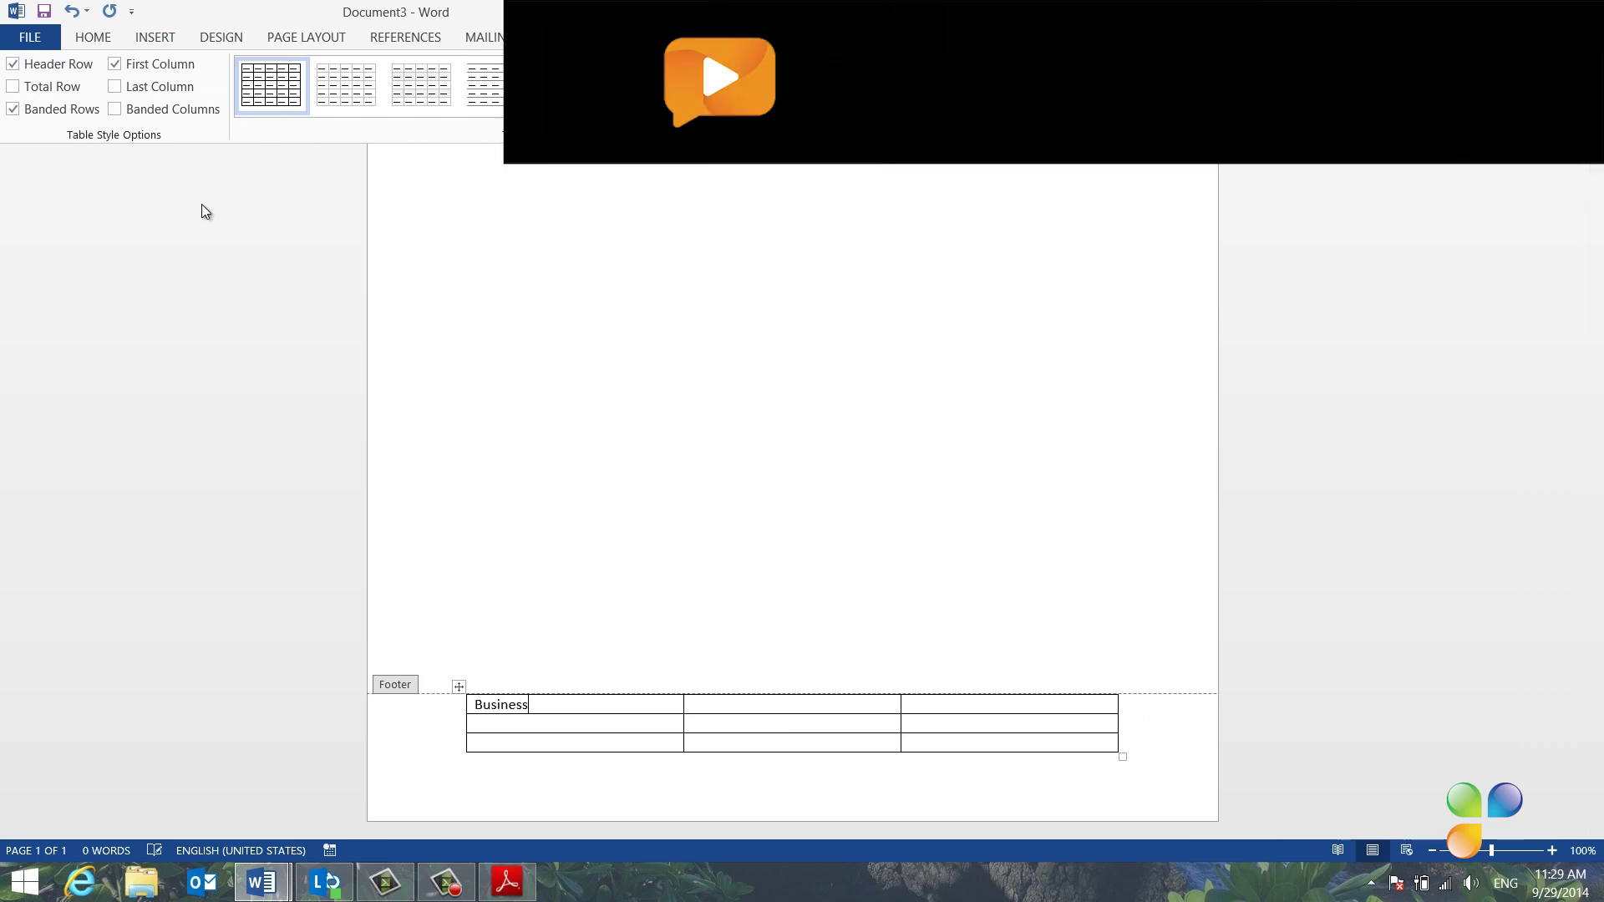
text( Productivity FZ L)
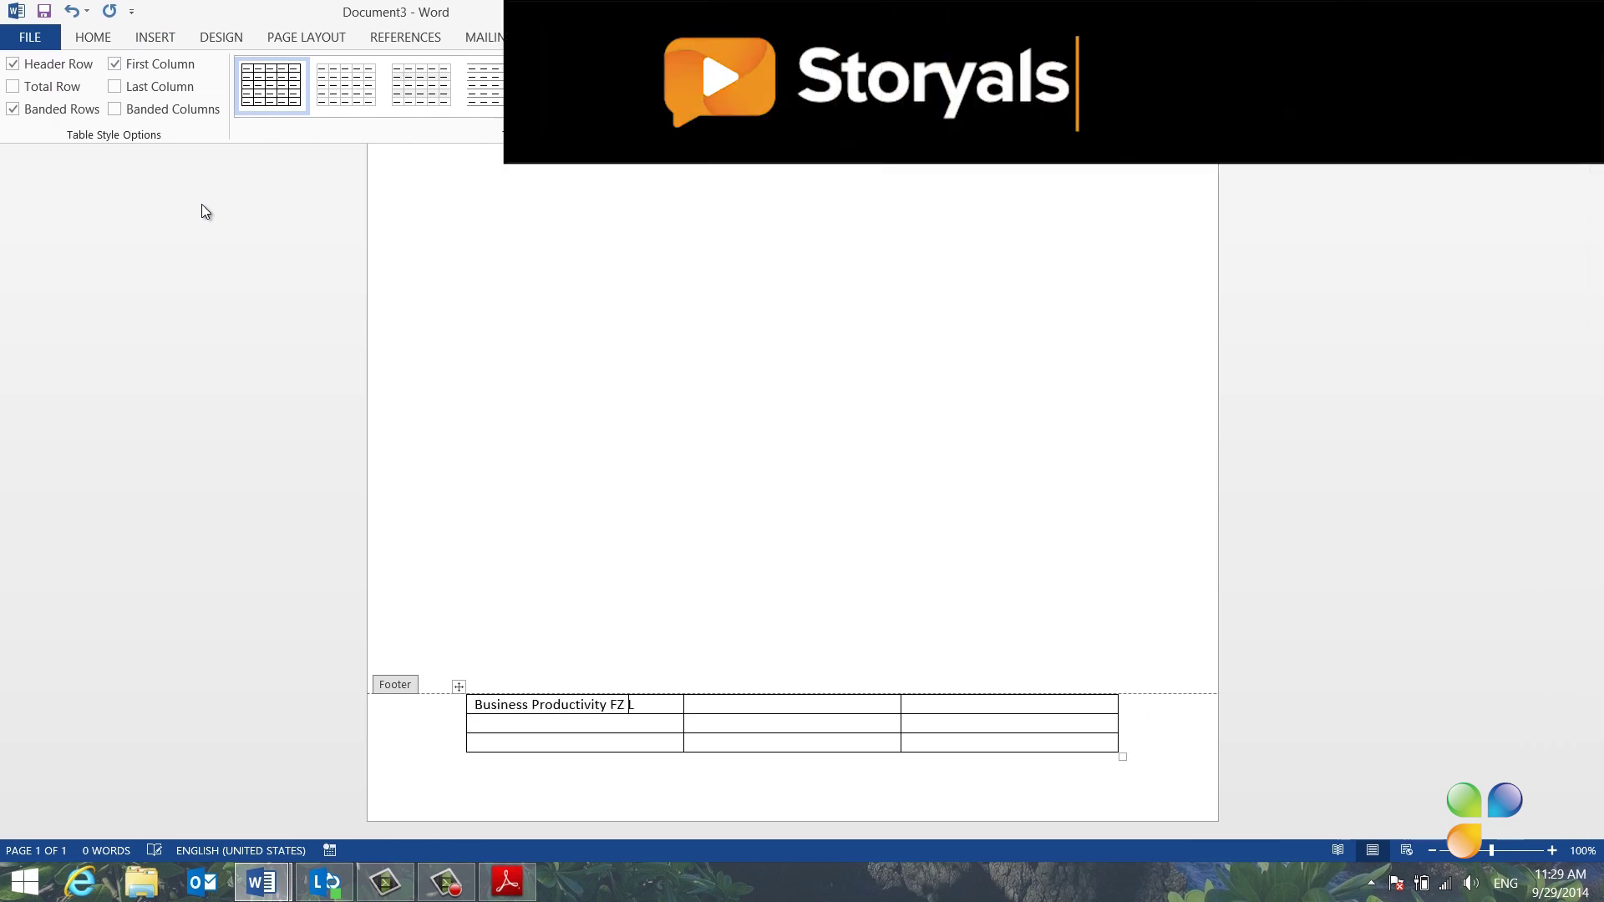
text(LC)
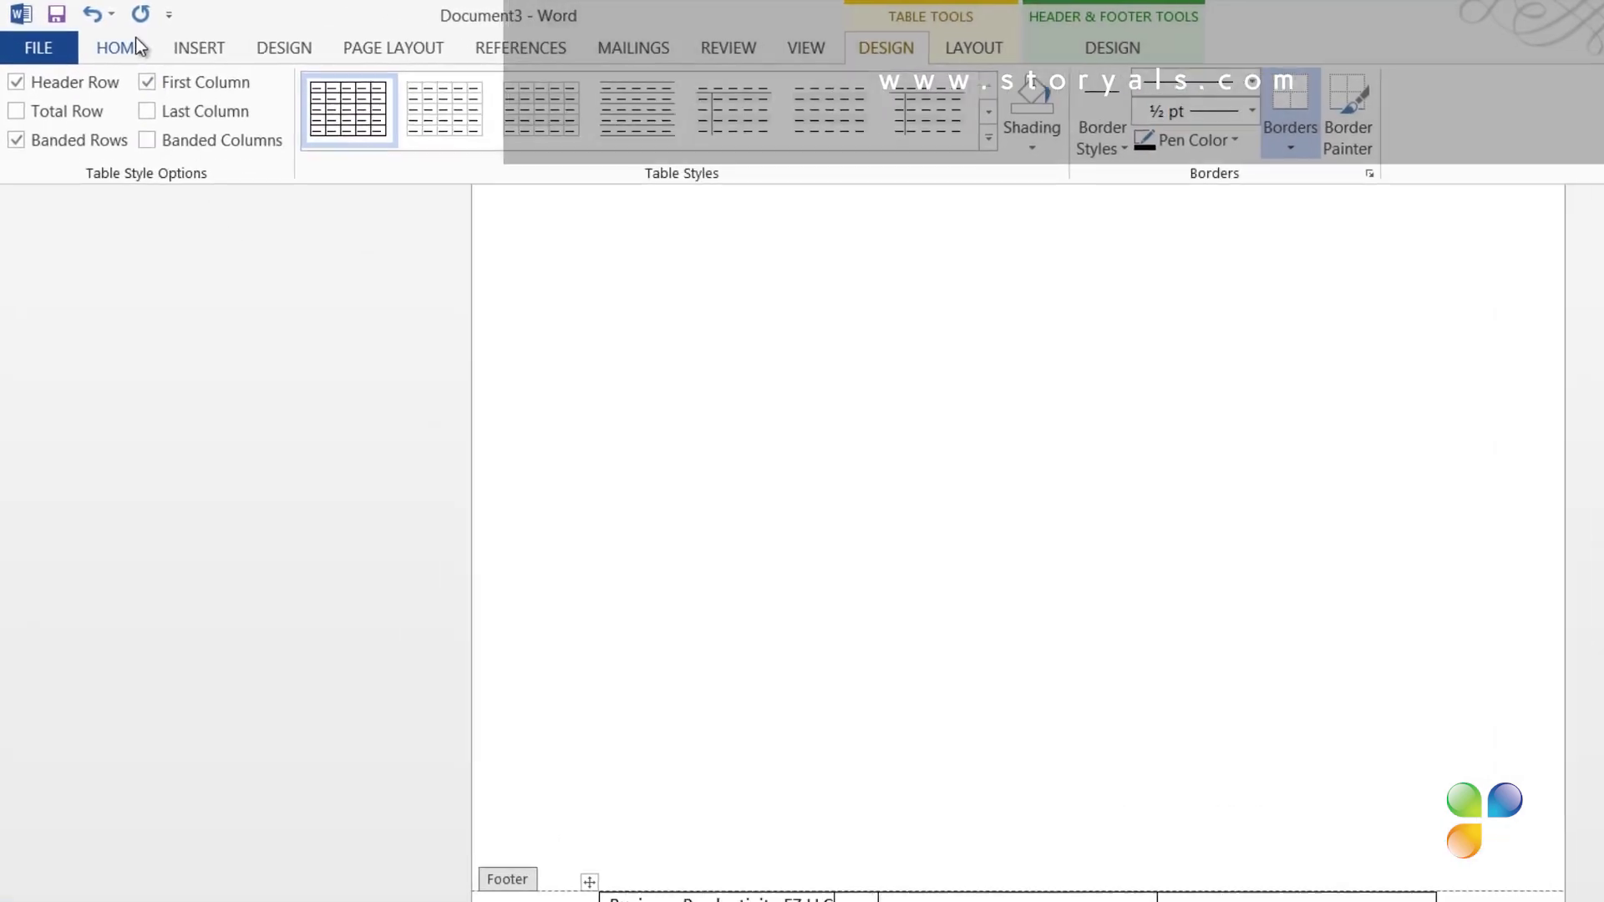
click(103, 38)
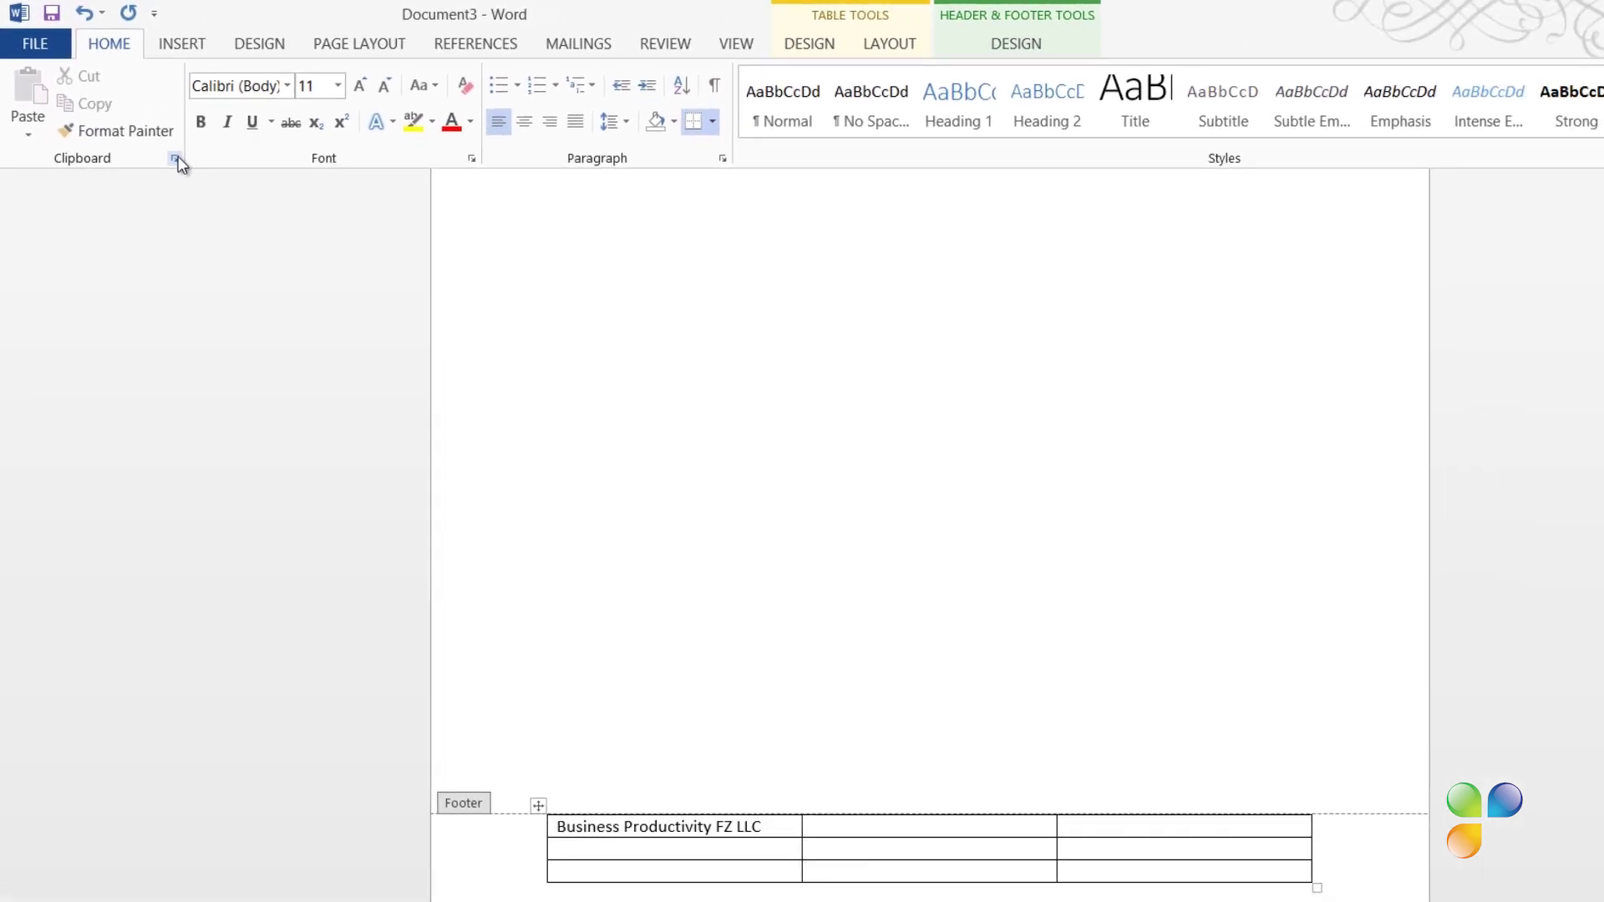
click(177, 159)
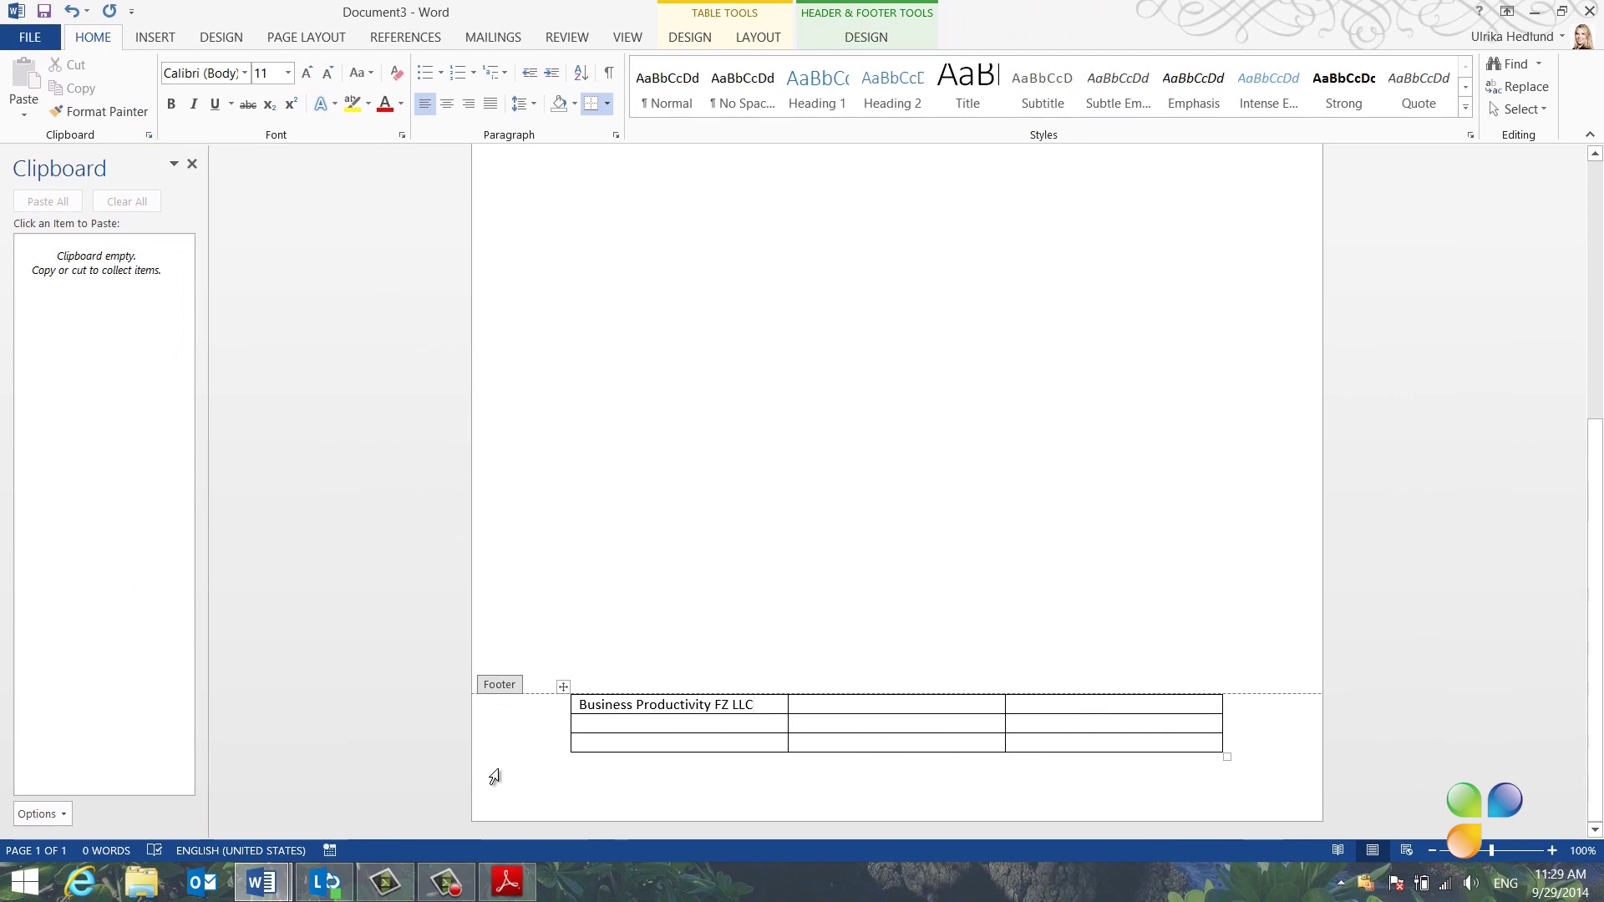
Step: In the brochure PDF, switch to the Select Tool and copy the e-mail and website addresses
click(526, 894)
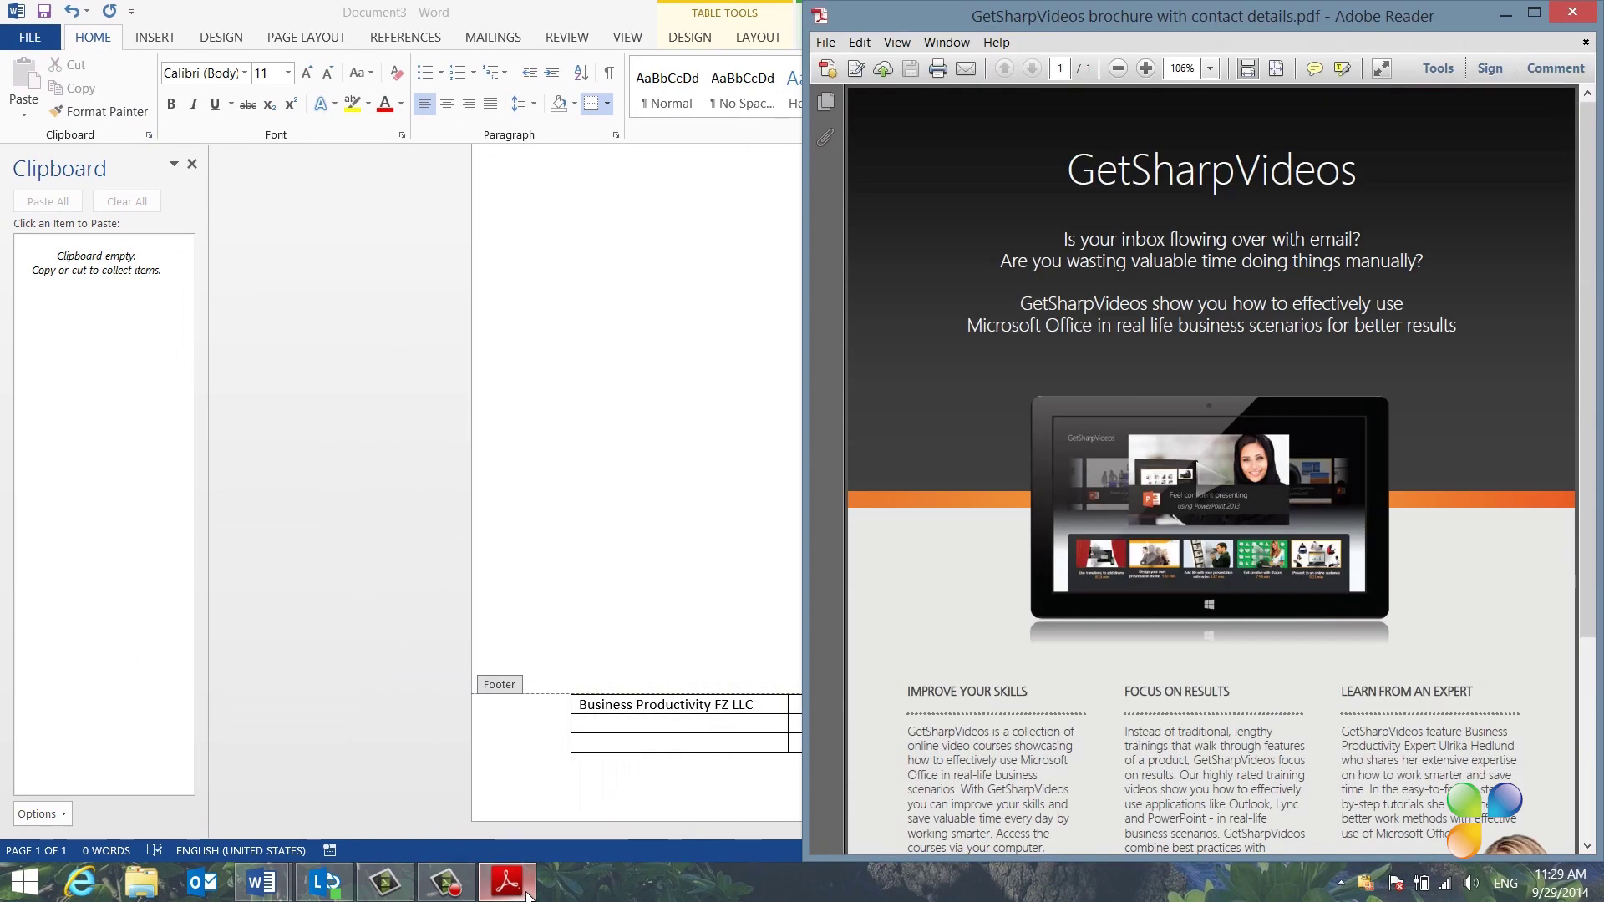
scroll(1601, 623, down, 5)
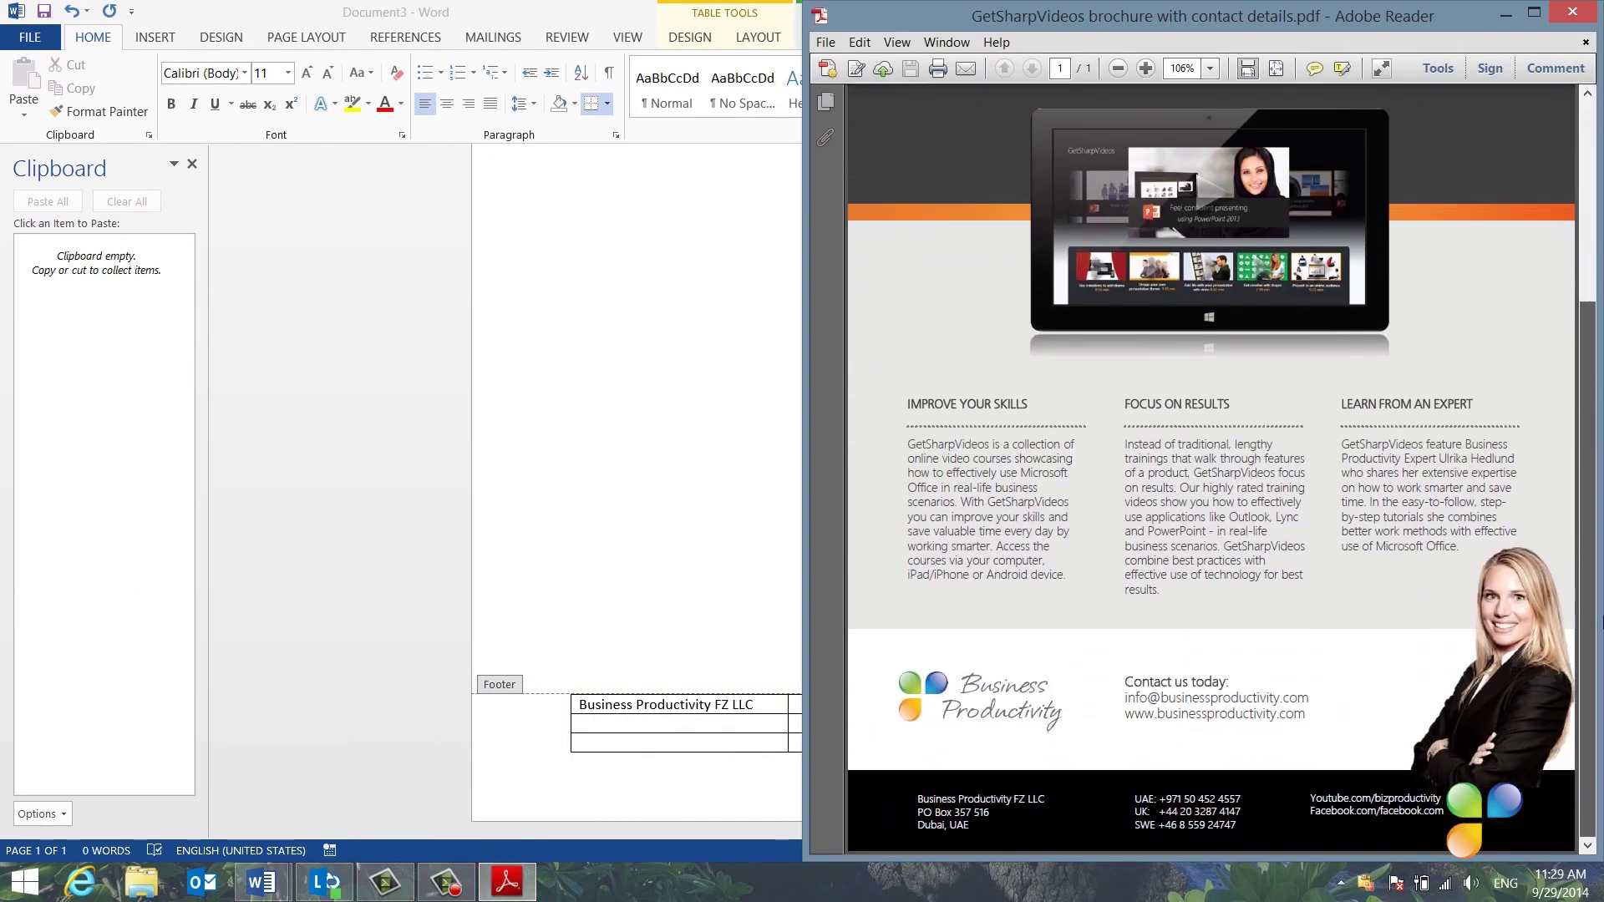
right_click(1314, 668)
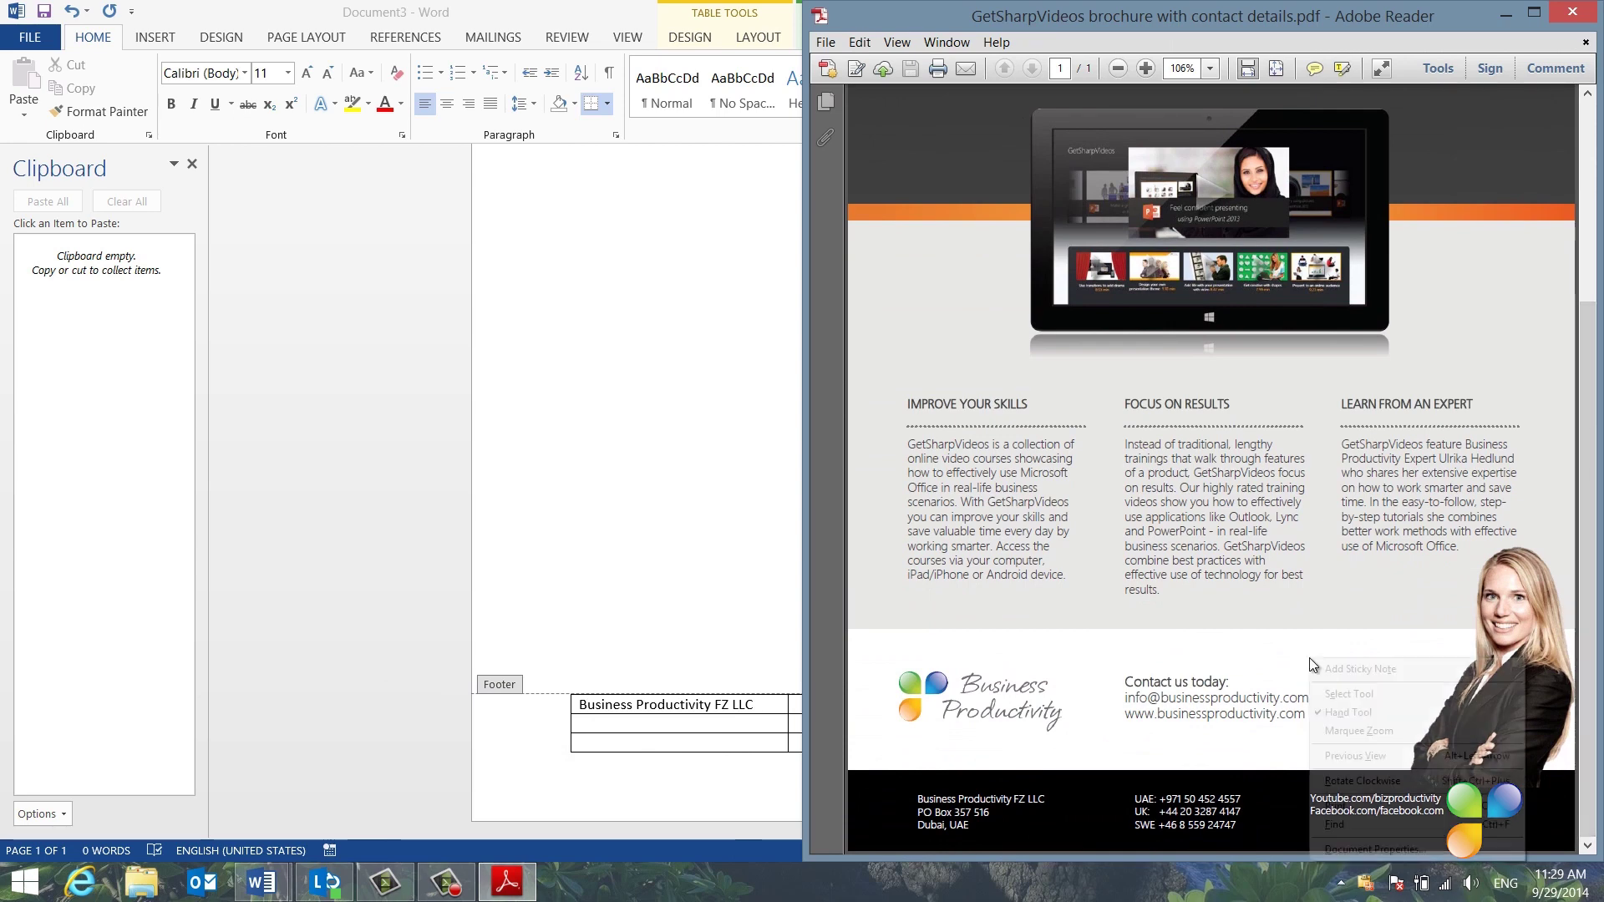
click(1337, 694)
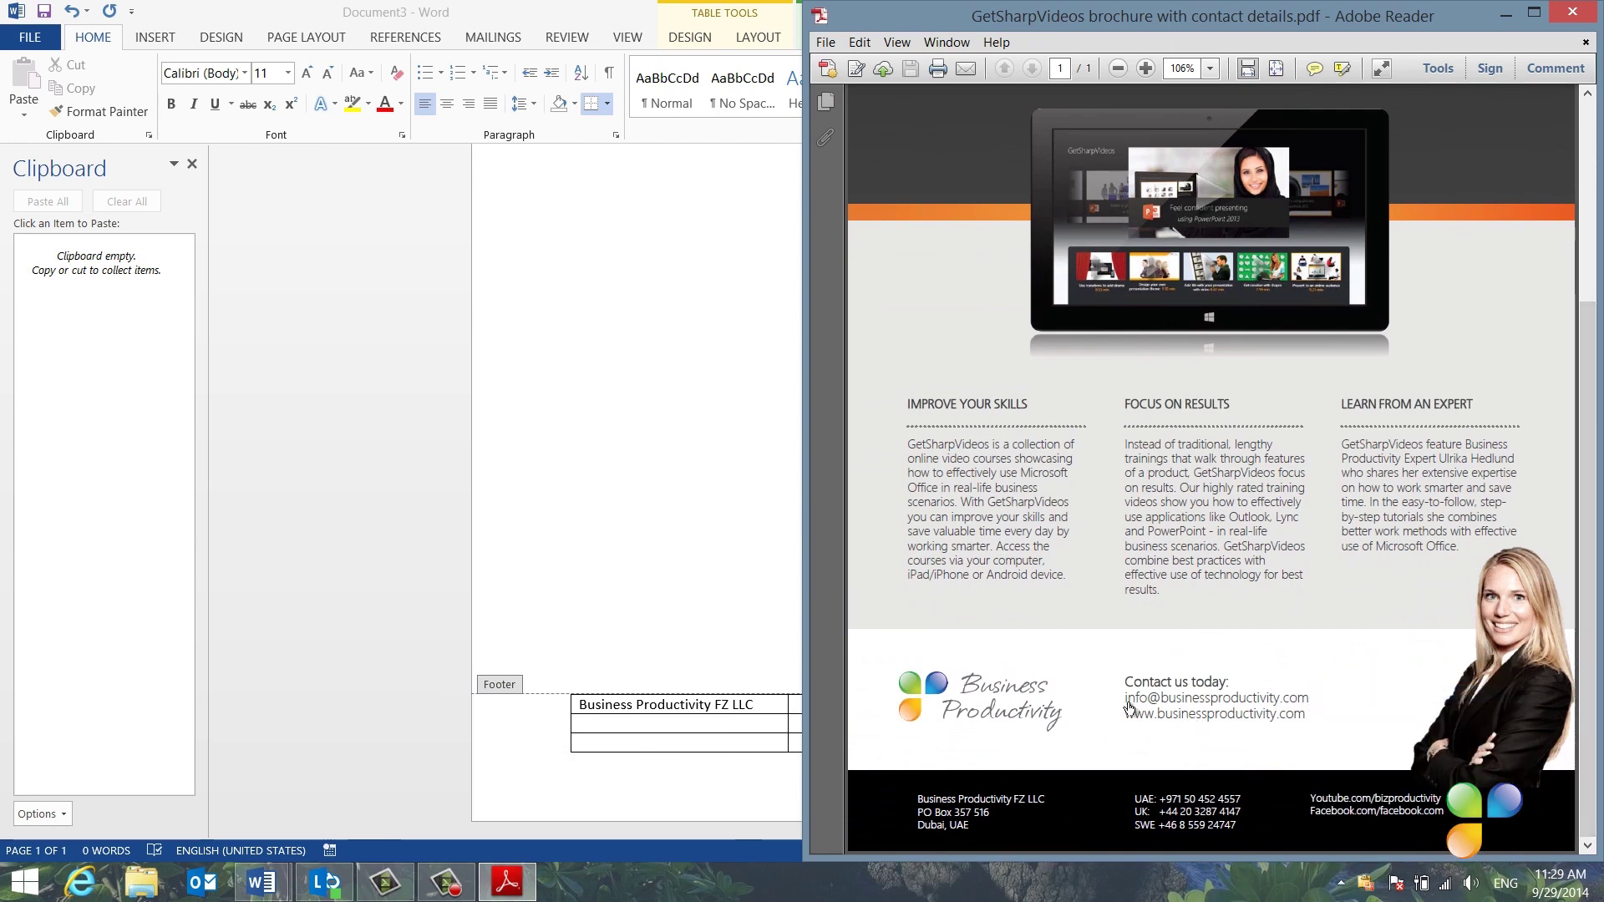
drag(1126, 704, 1320, 707)
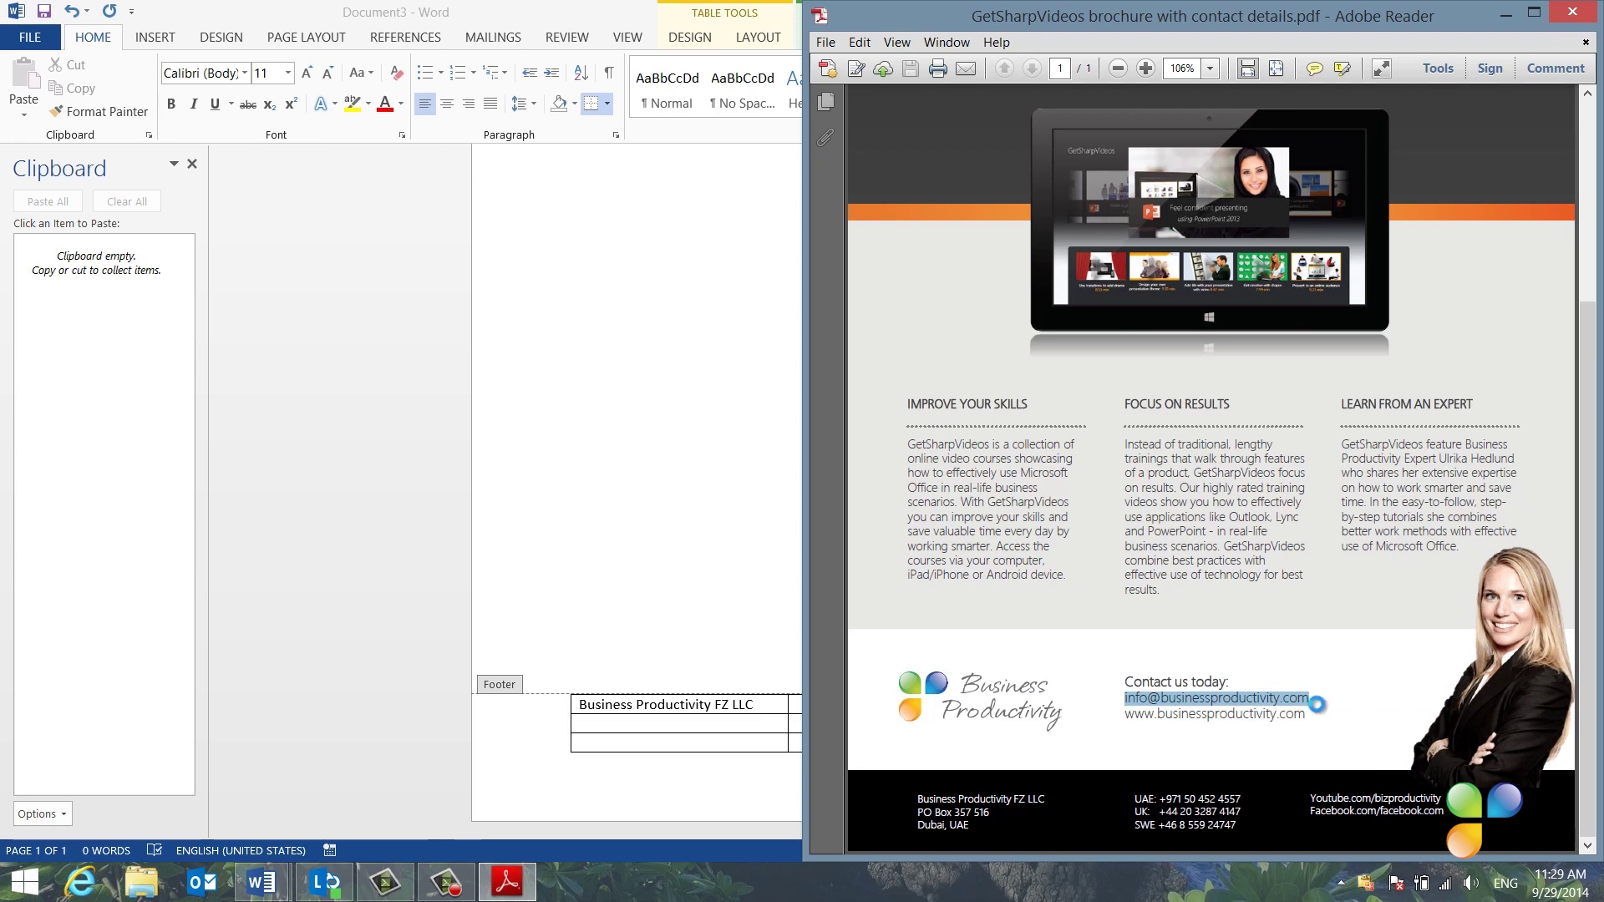
key(ctrl+c)
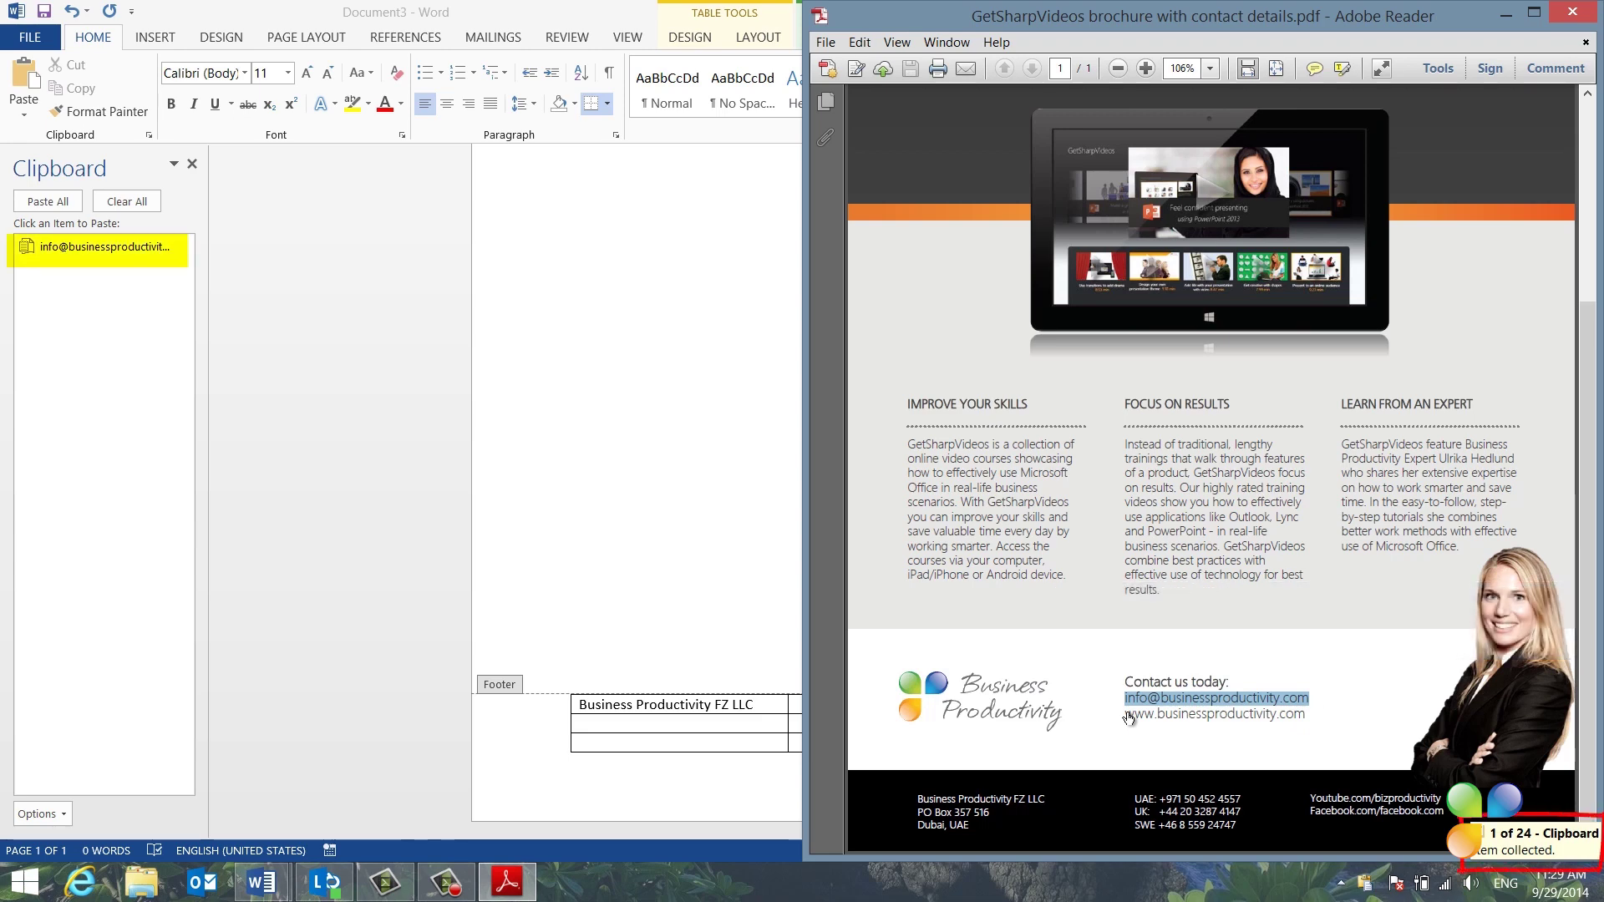
drag(1126, 716, 1316, 720)
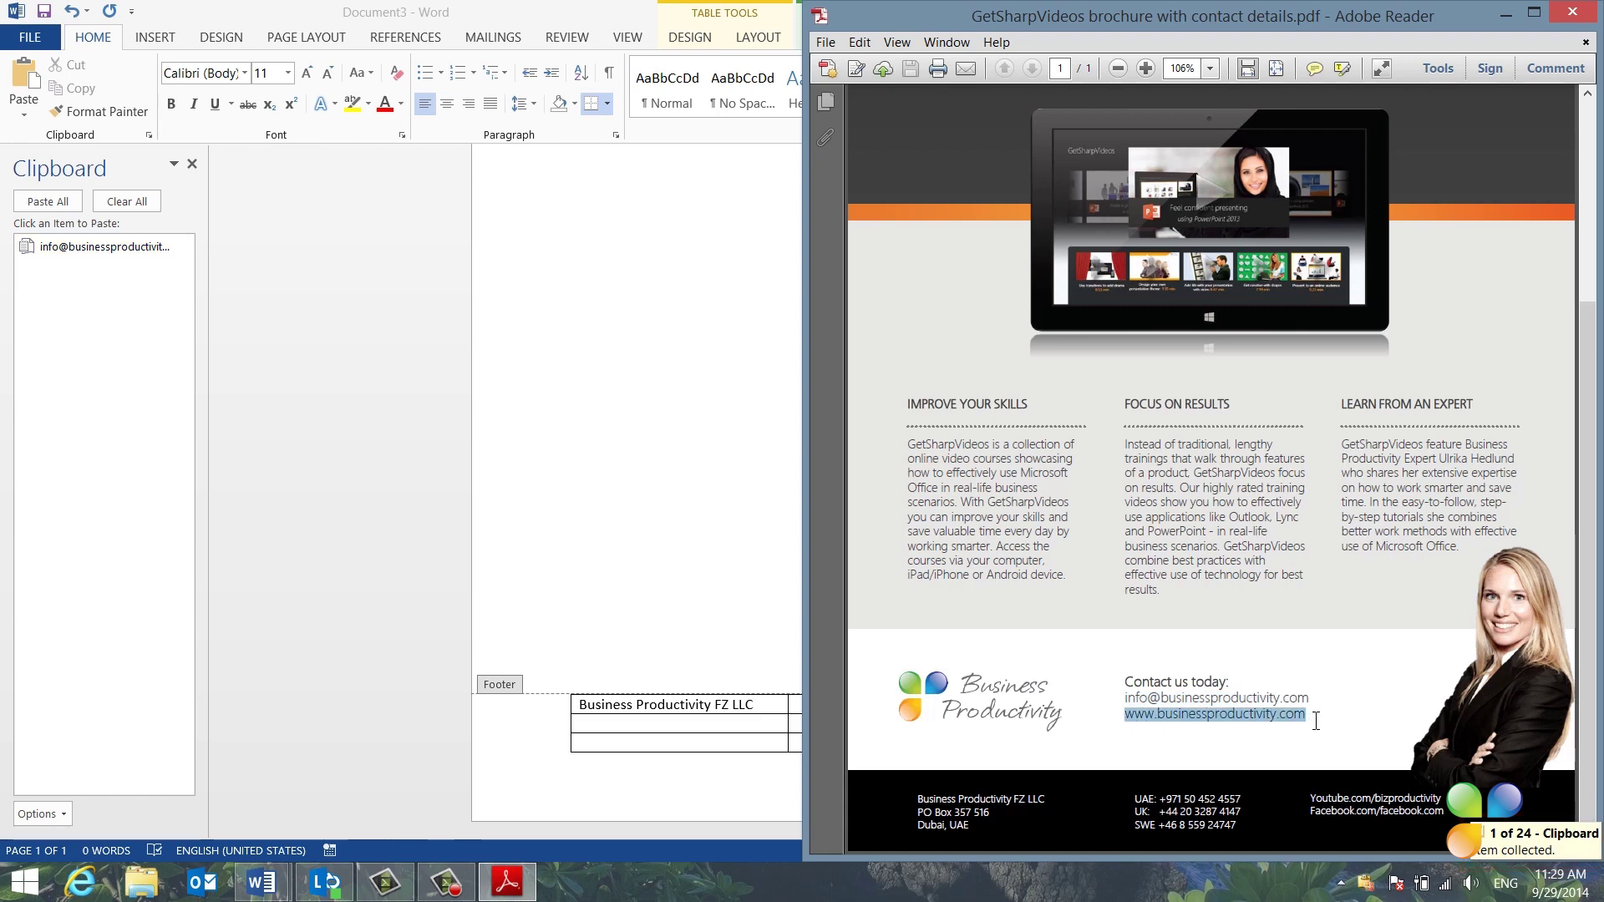
key(ctrl+c)
Step: Copy the address lines, the UAE, UK and Sweden phone numbers, and the Facebook page
click(925, 817)
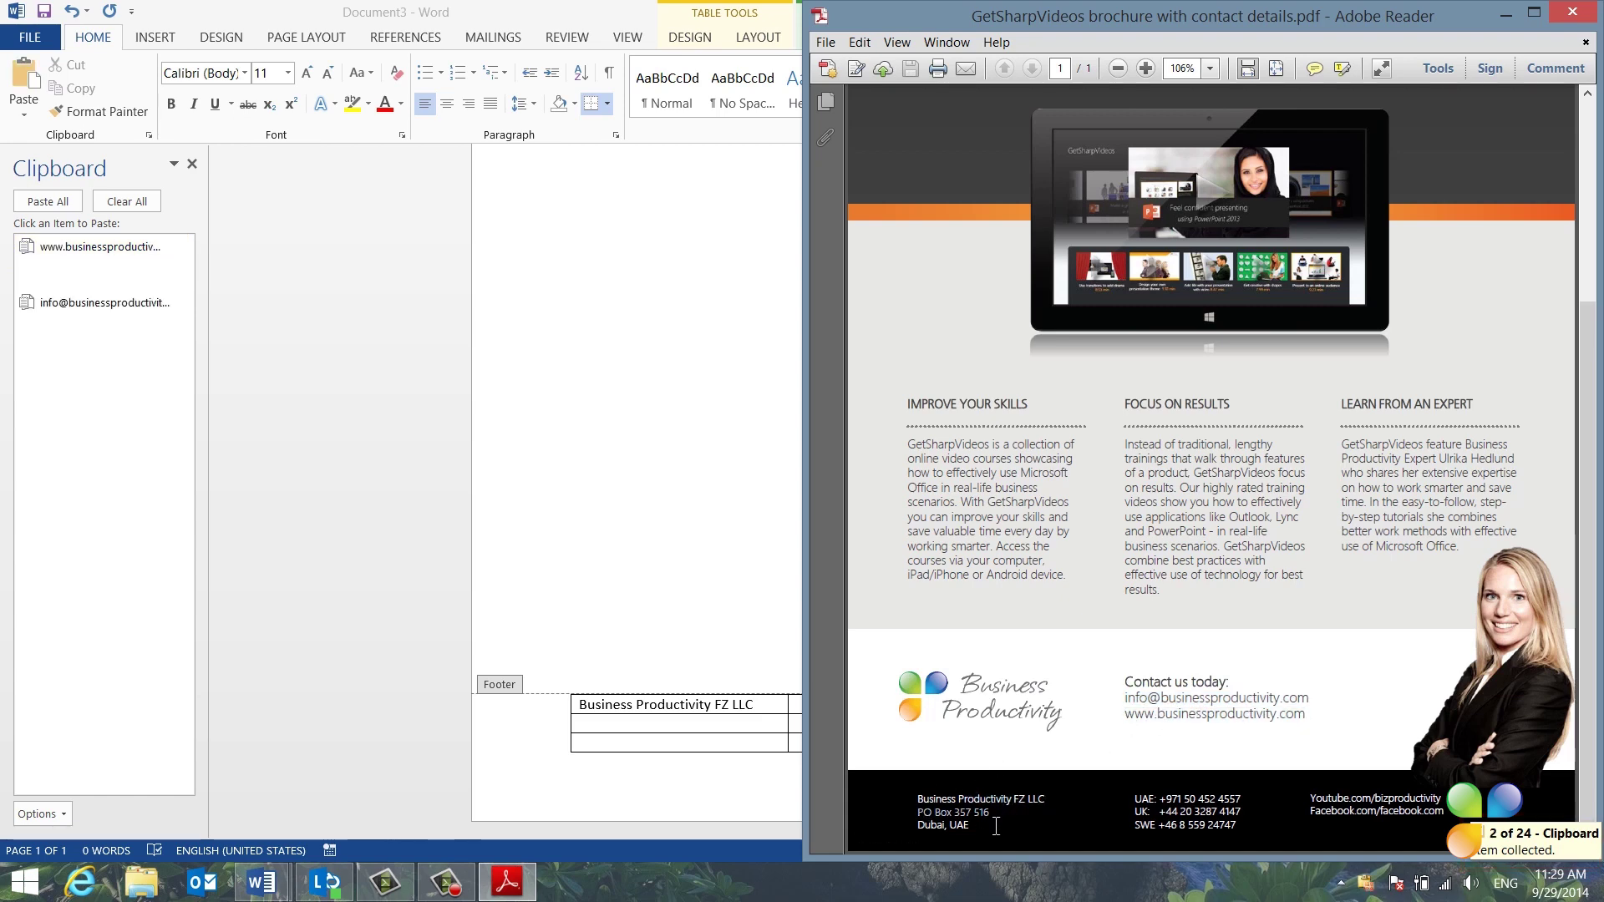
key(ctrl+c)
key(ctrl+c)
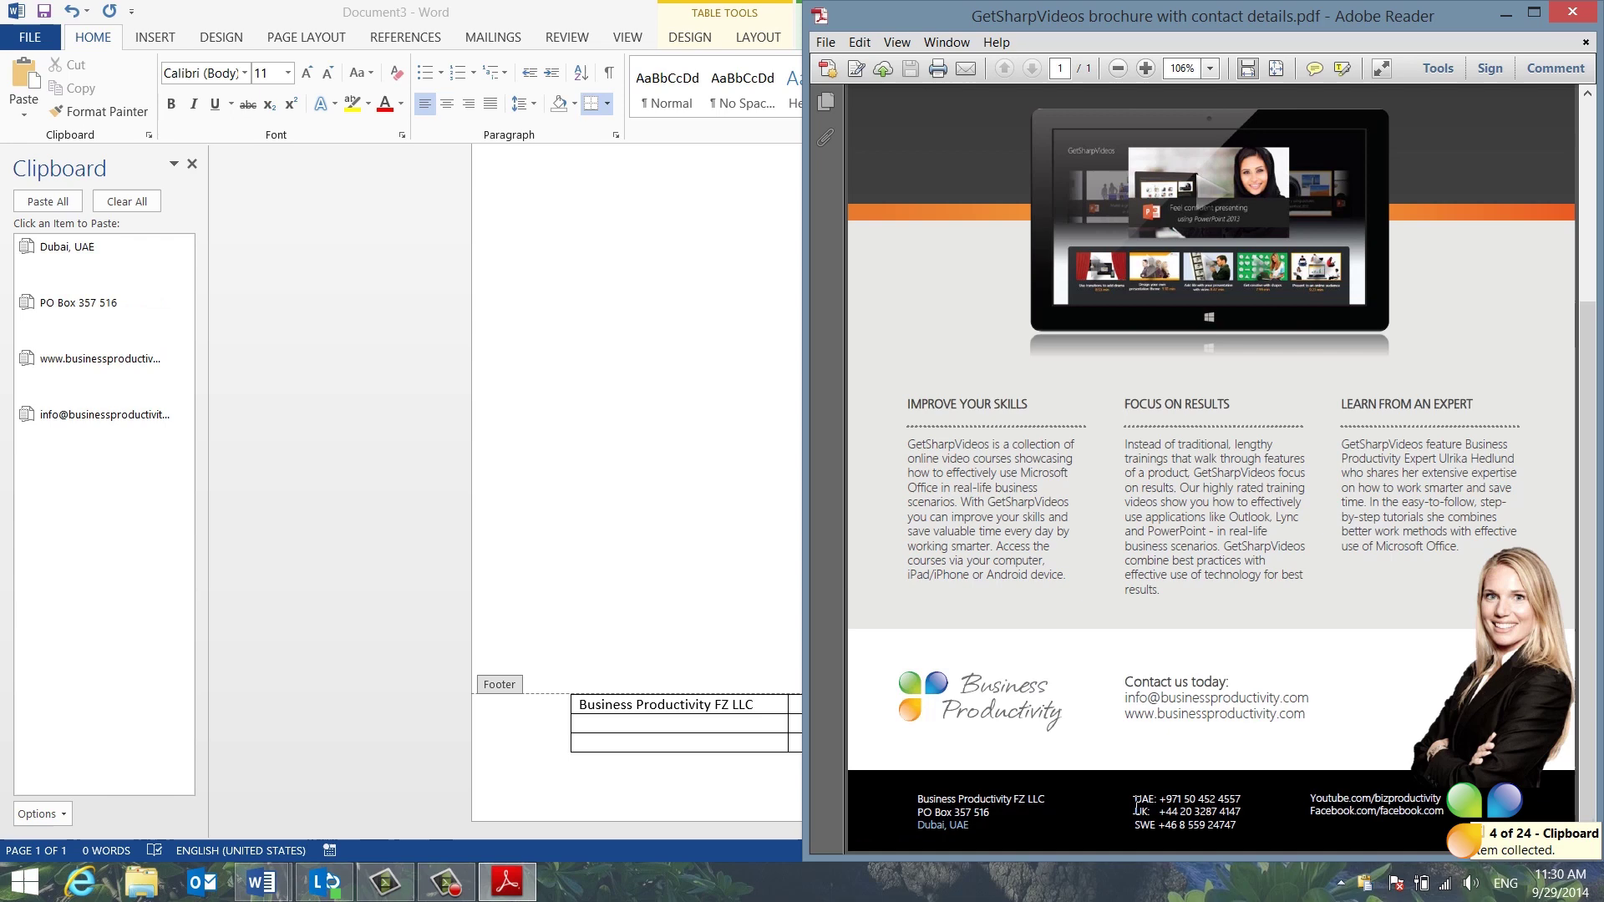
click(1134, 799)
key(ctrl+c)
drag(1135, 811, 1242, 812)
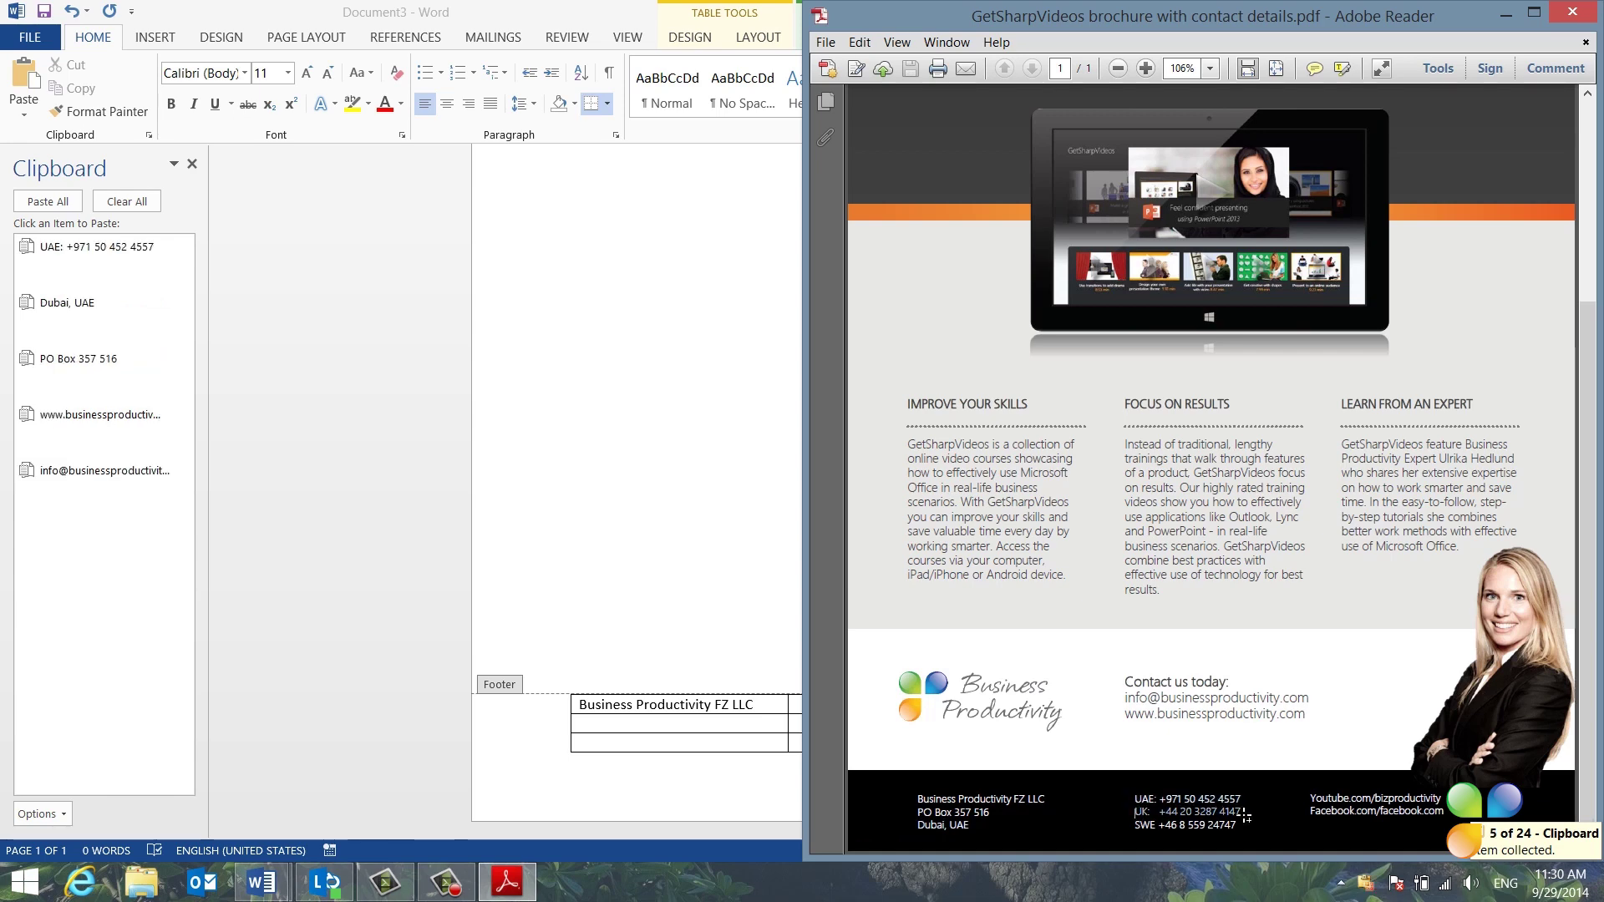
key(ctrl+c)
drag(1135, 825, 1226, 831)
key(ctrl+c)
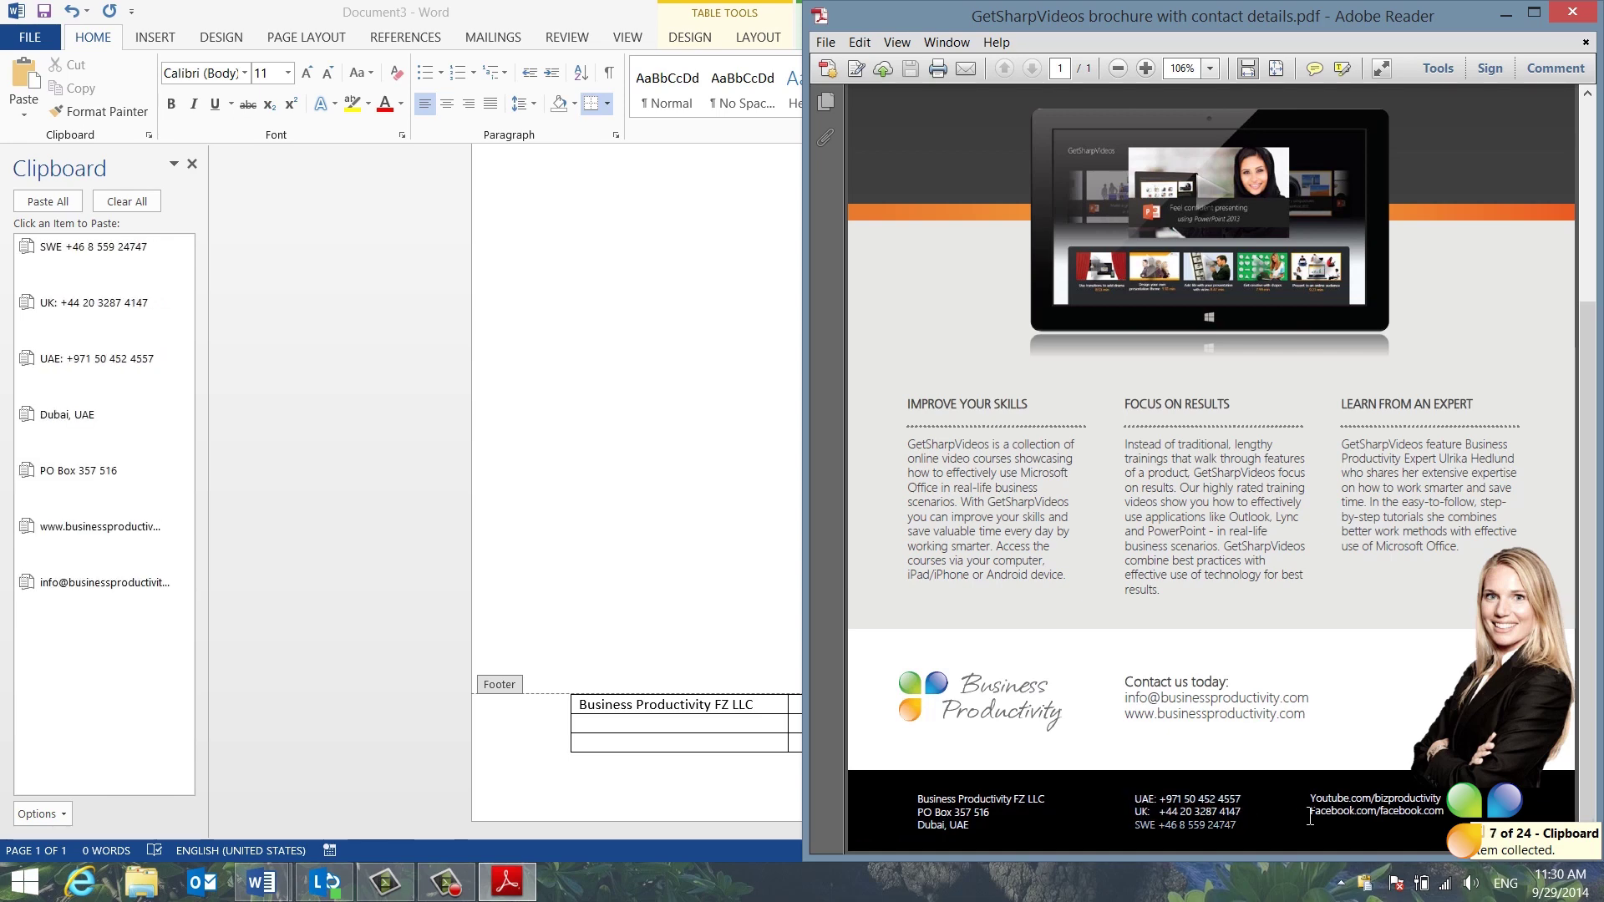
click(1253, 831)
key(ctrl+c)
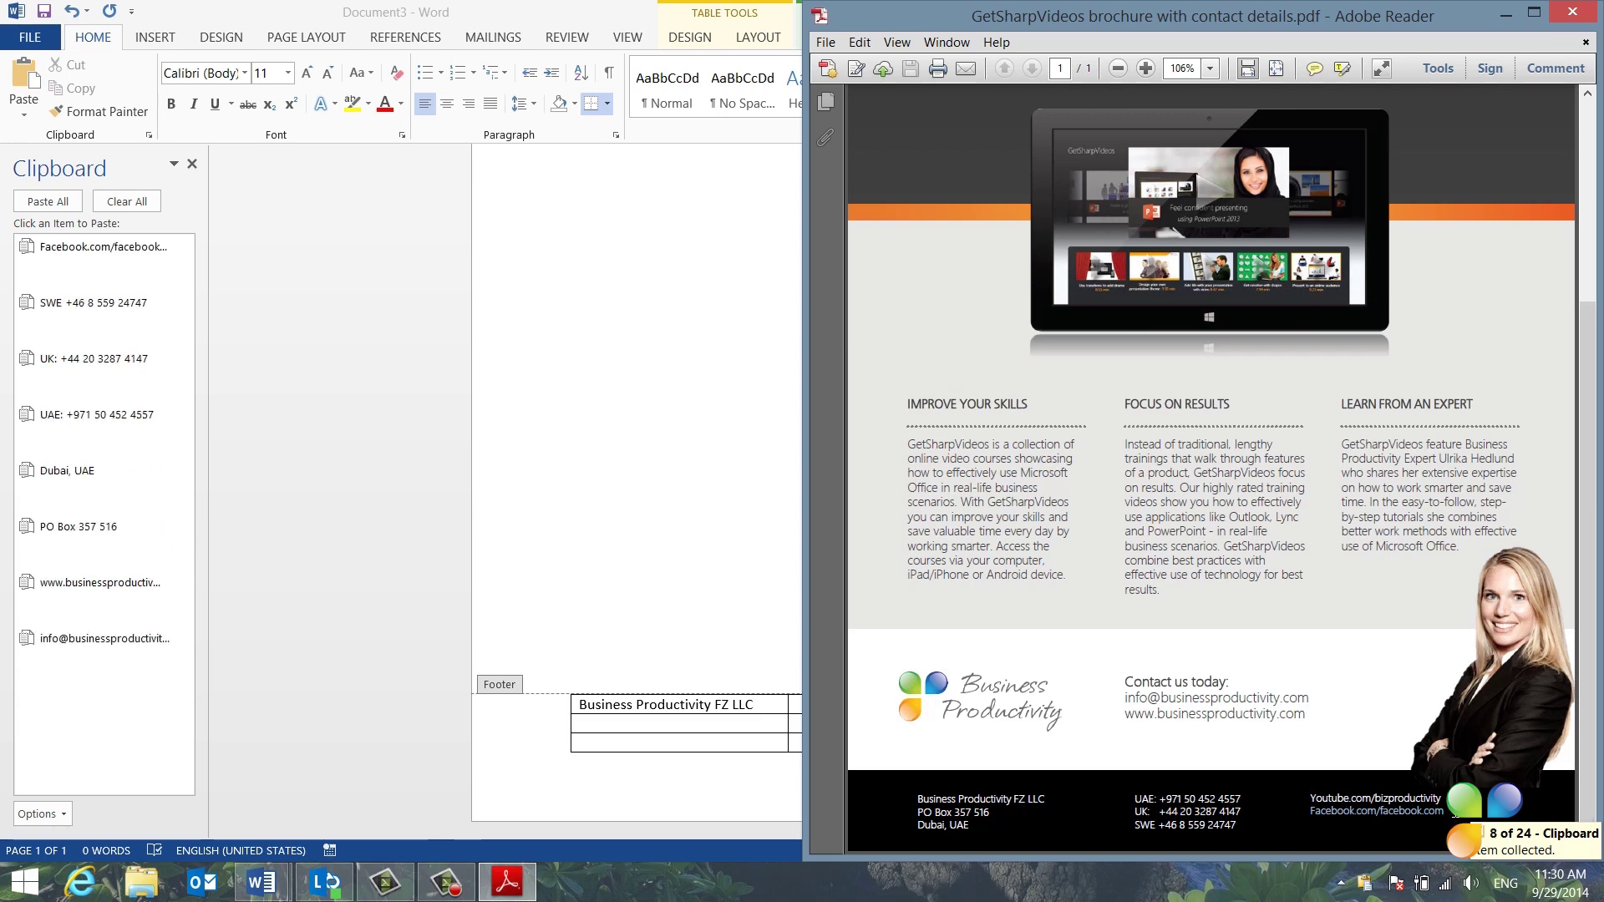
Step: Close the brochure, paste the copied contact items into the footer table cells, then clear the Clipboard
click(1573, 13)
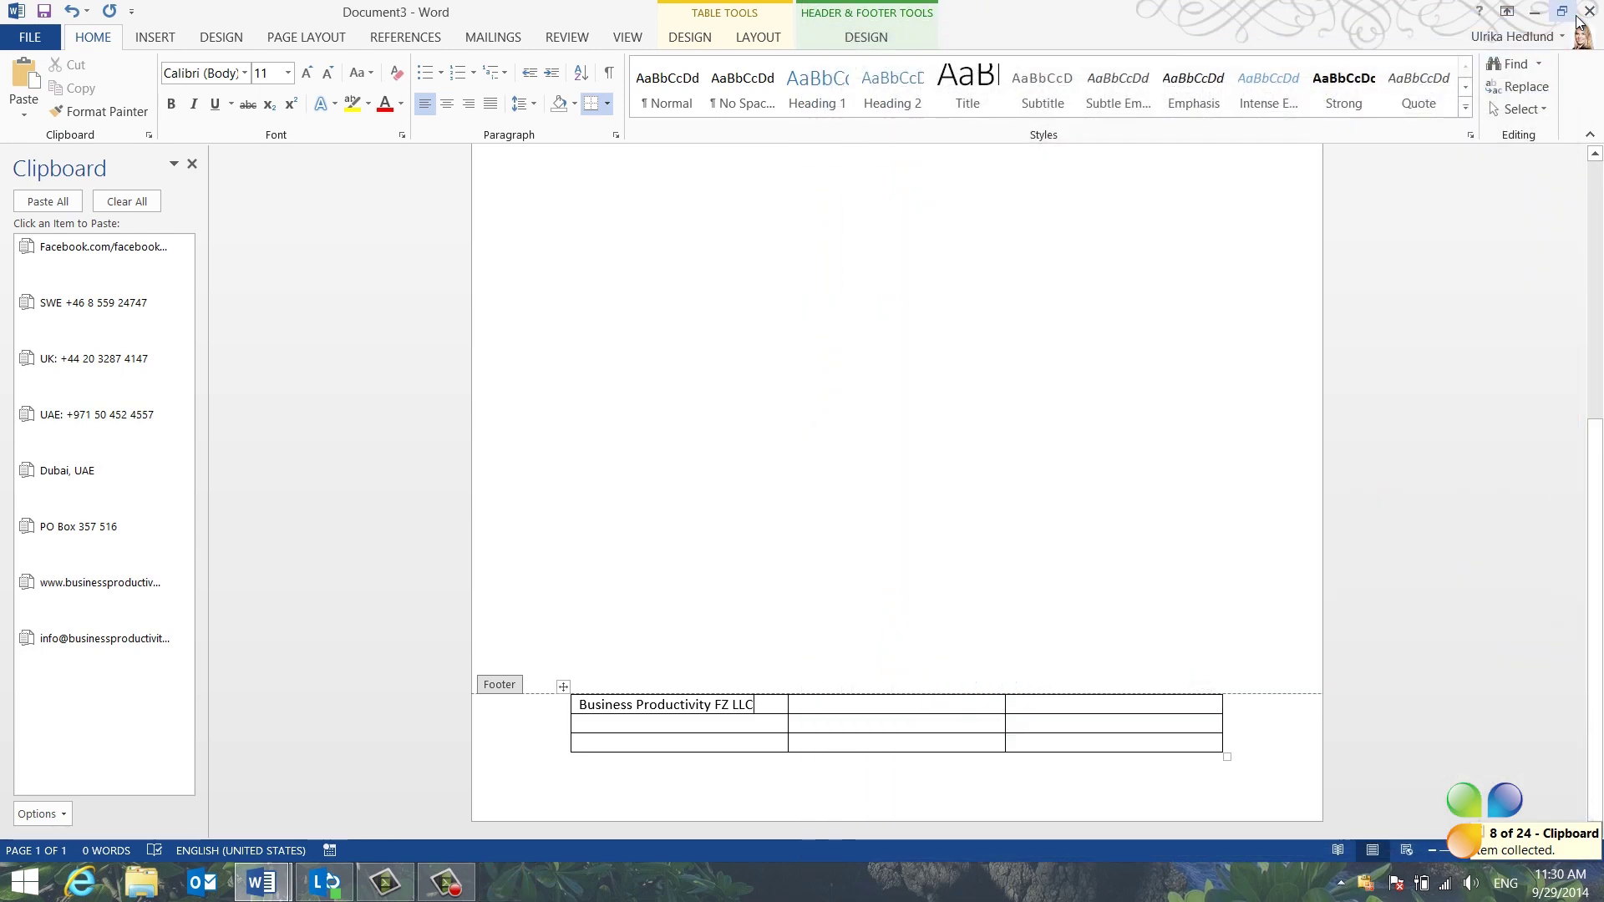
click(655, 726)
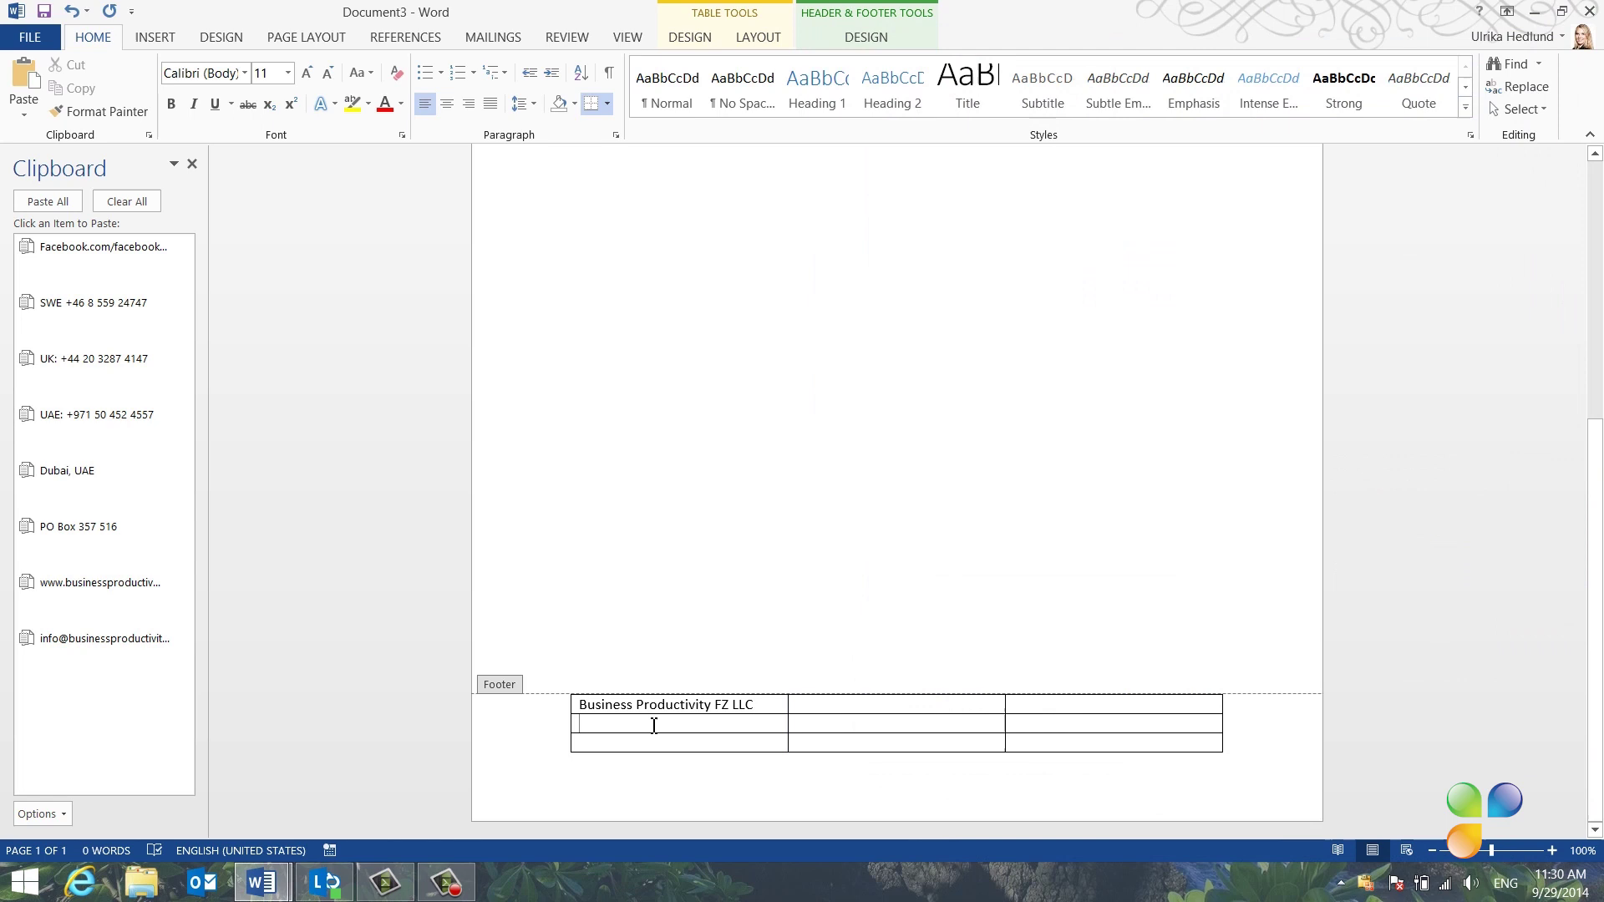
click(104, 539)
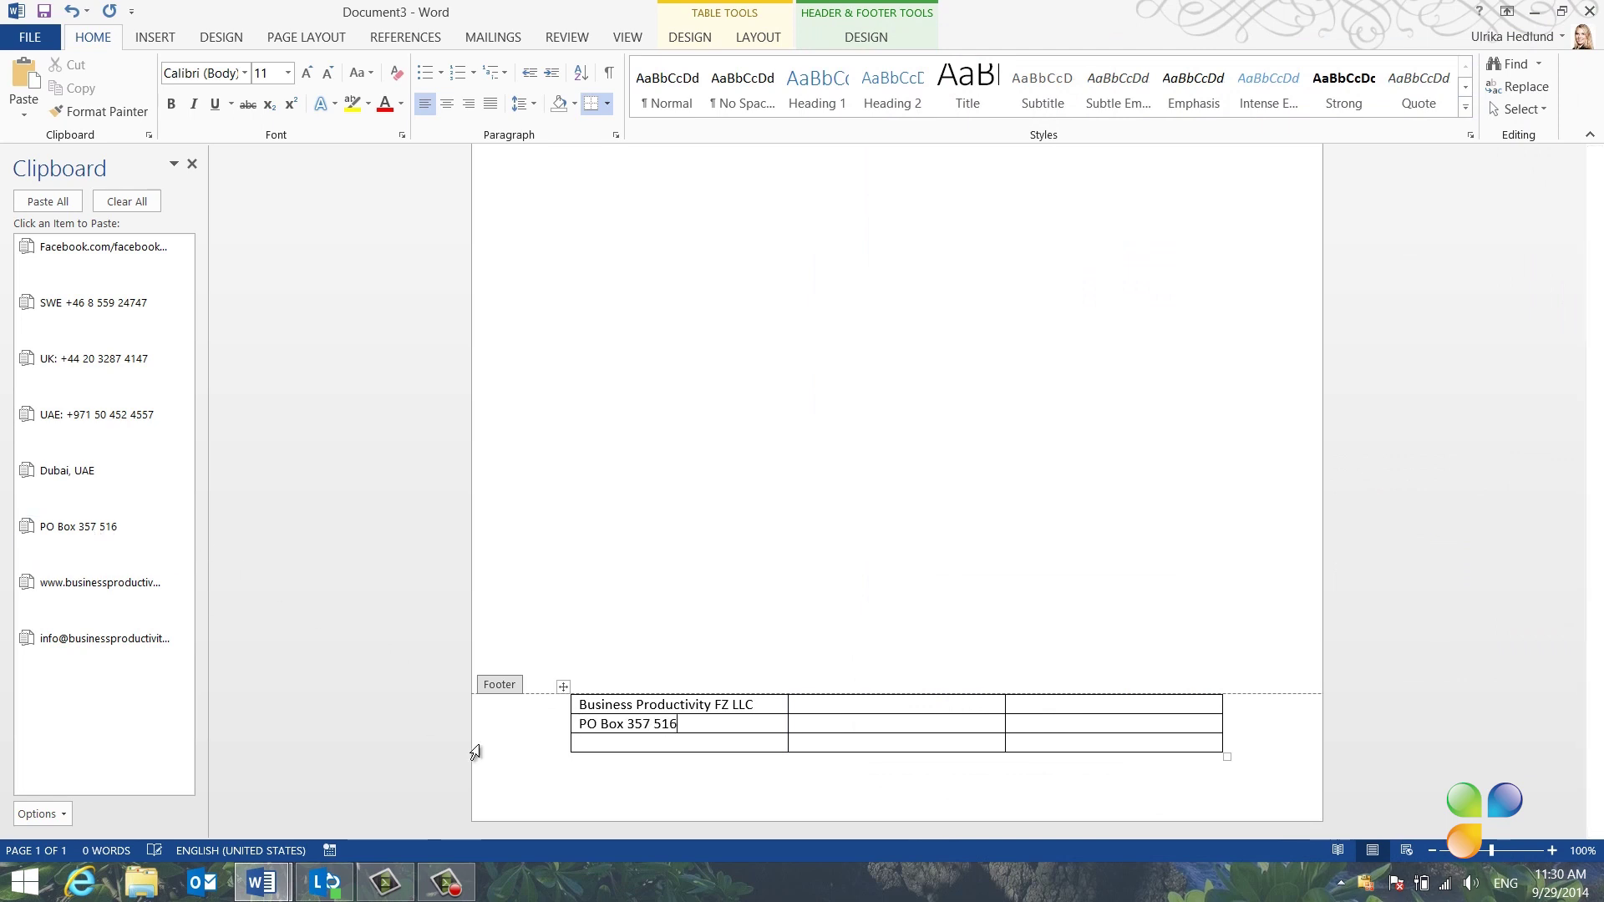
click(127, 509)
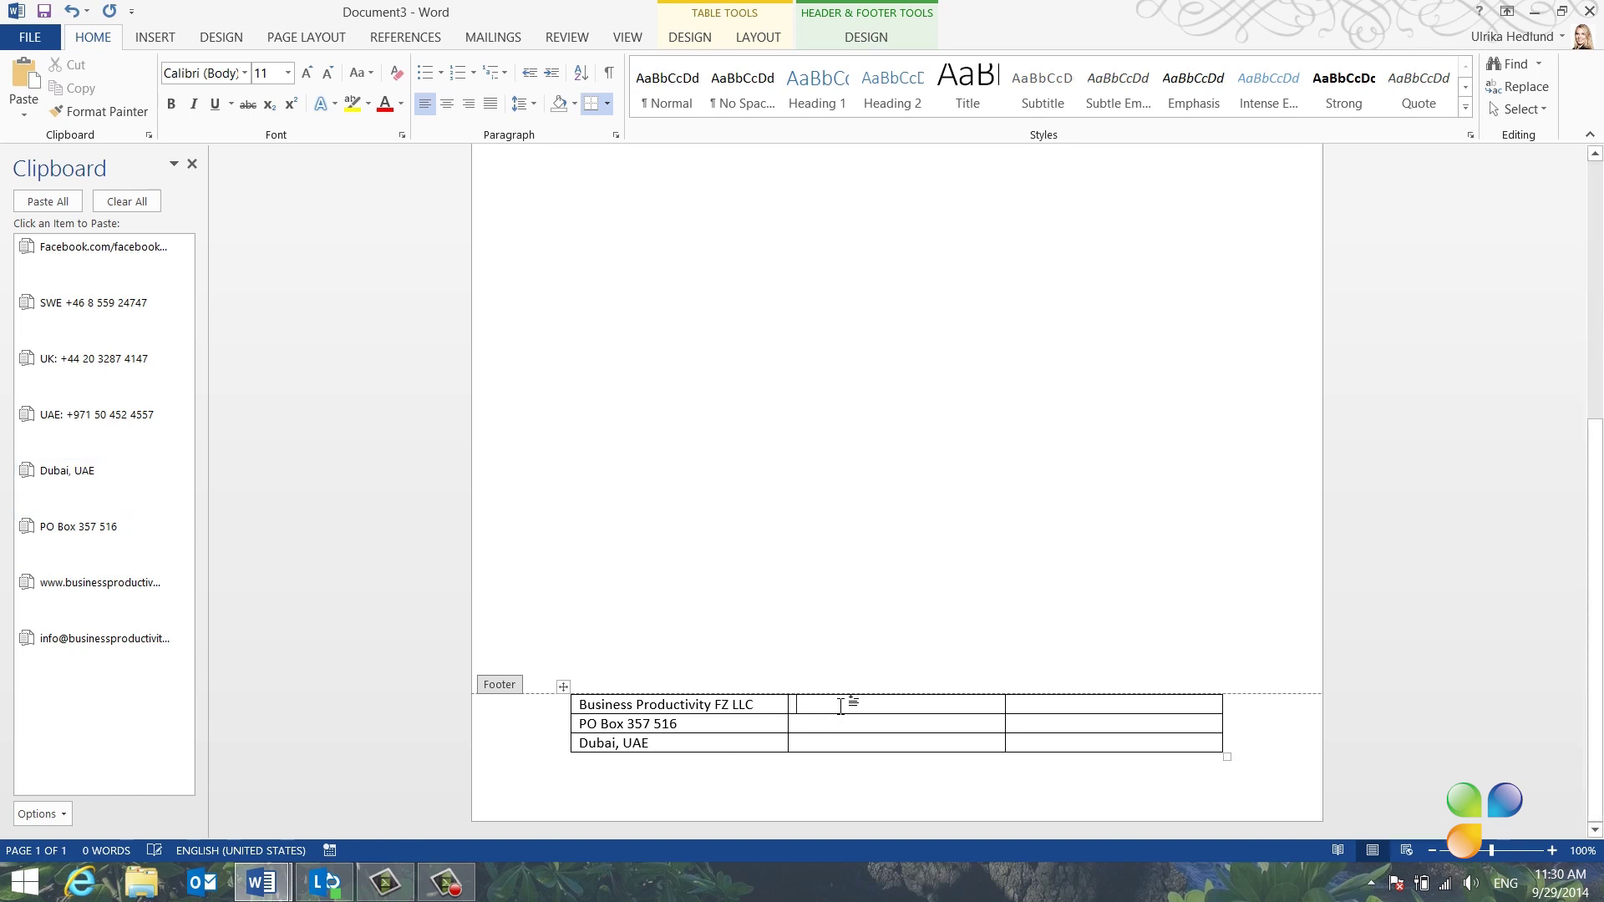
click(154, 652)
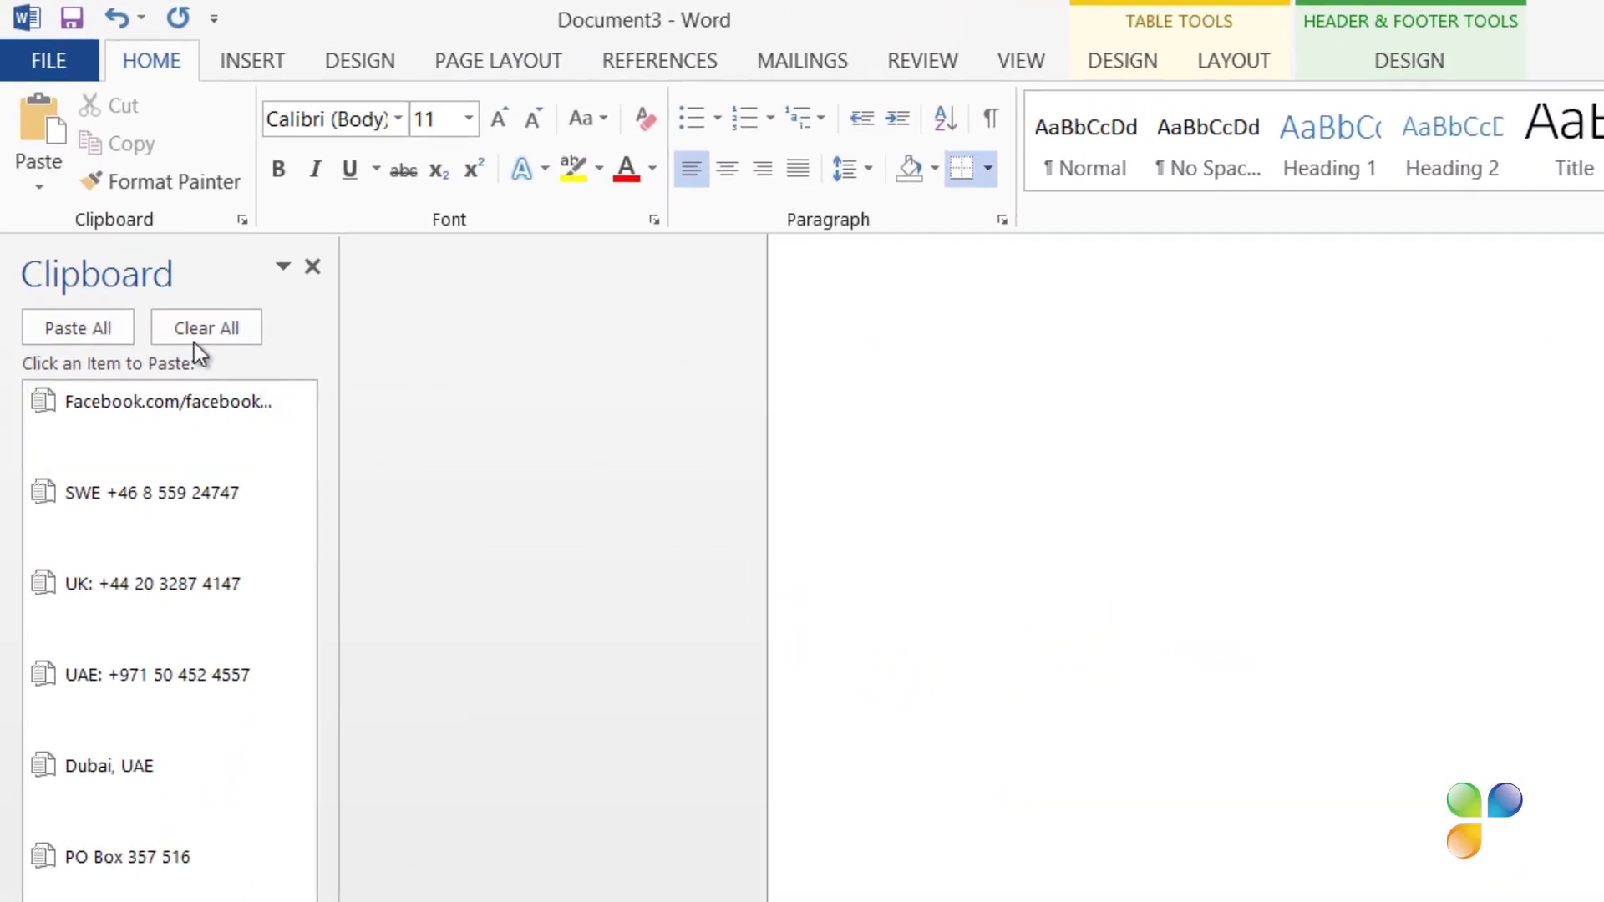
click(200, 319)
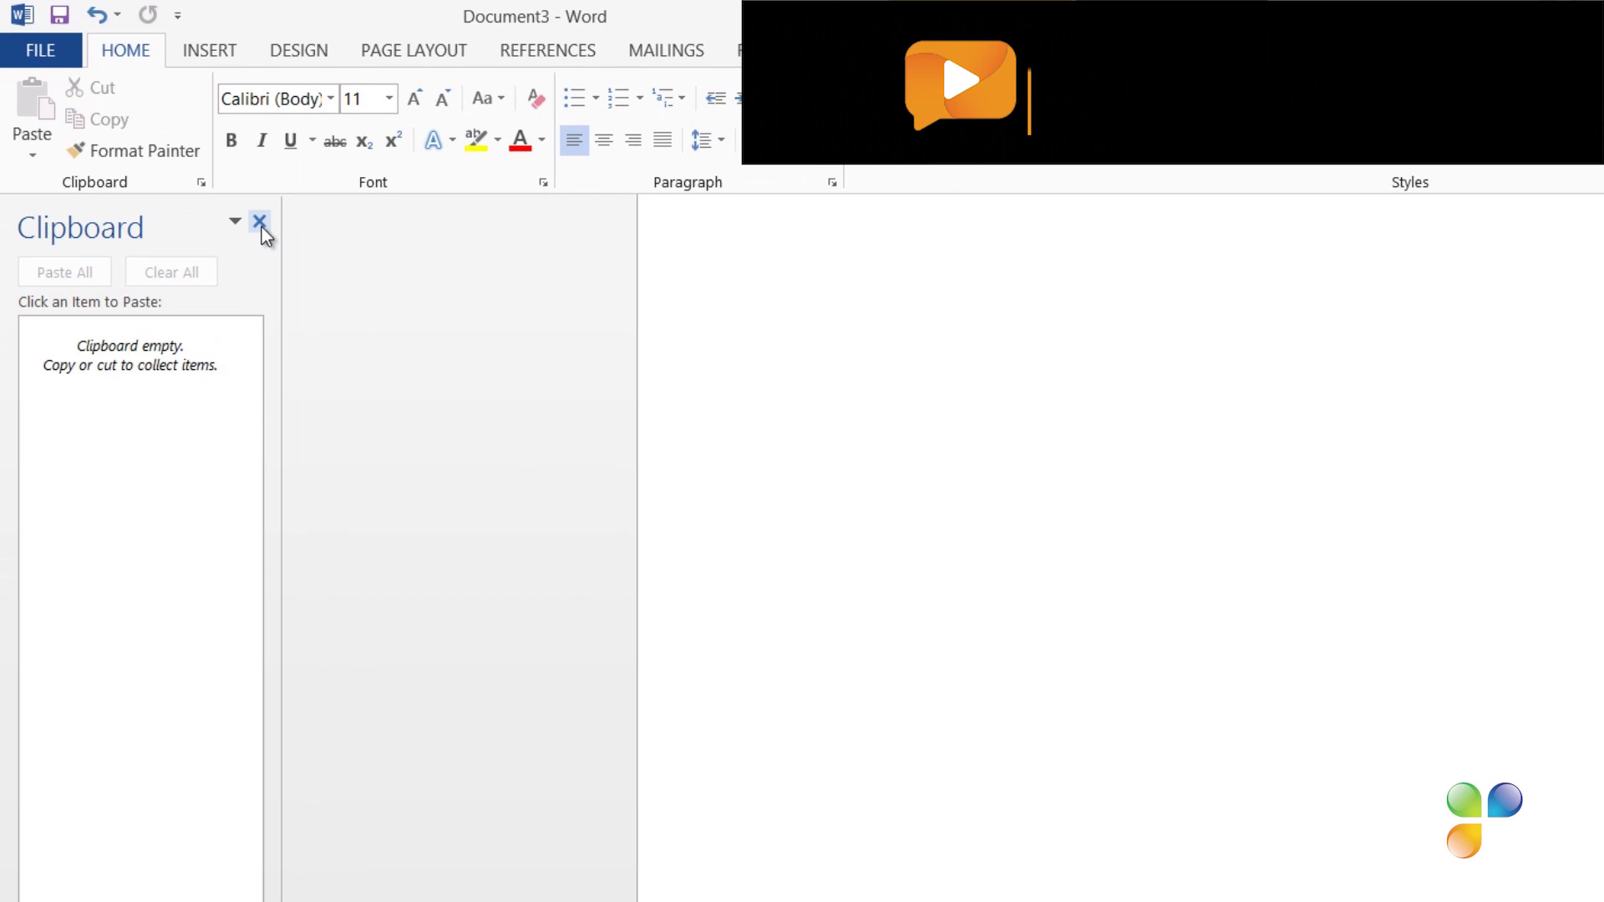
click(296, 251)
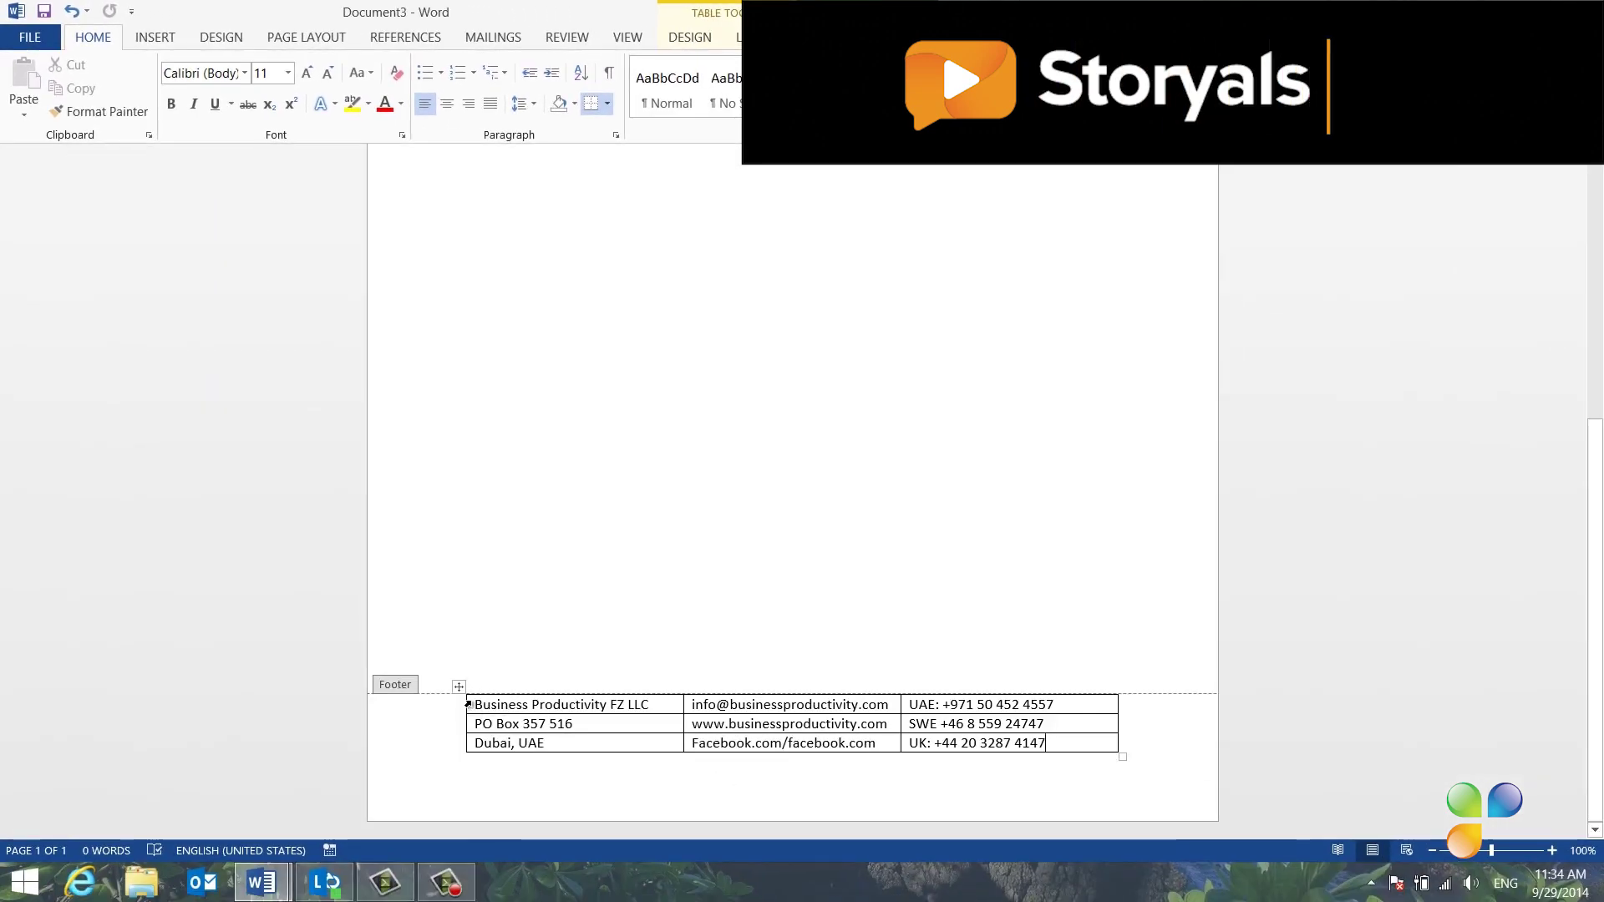
Step: Make the whole footer table text 9 pt in a darker font colour
click(458, 686)
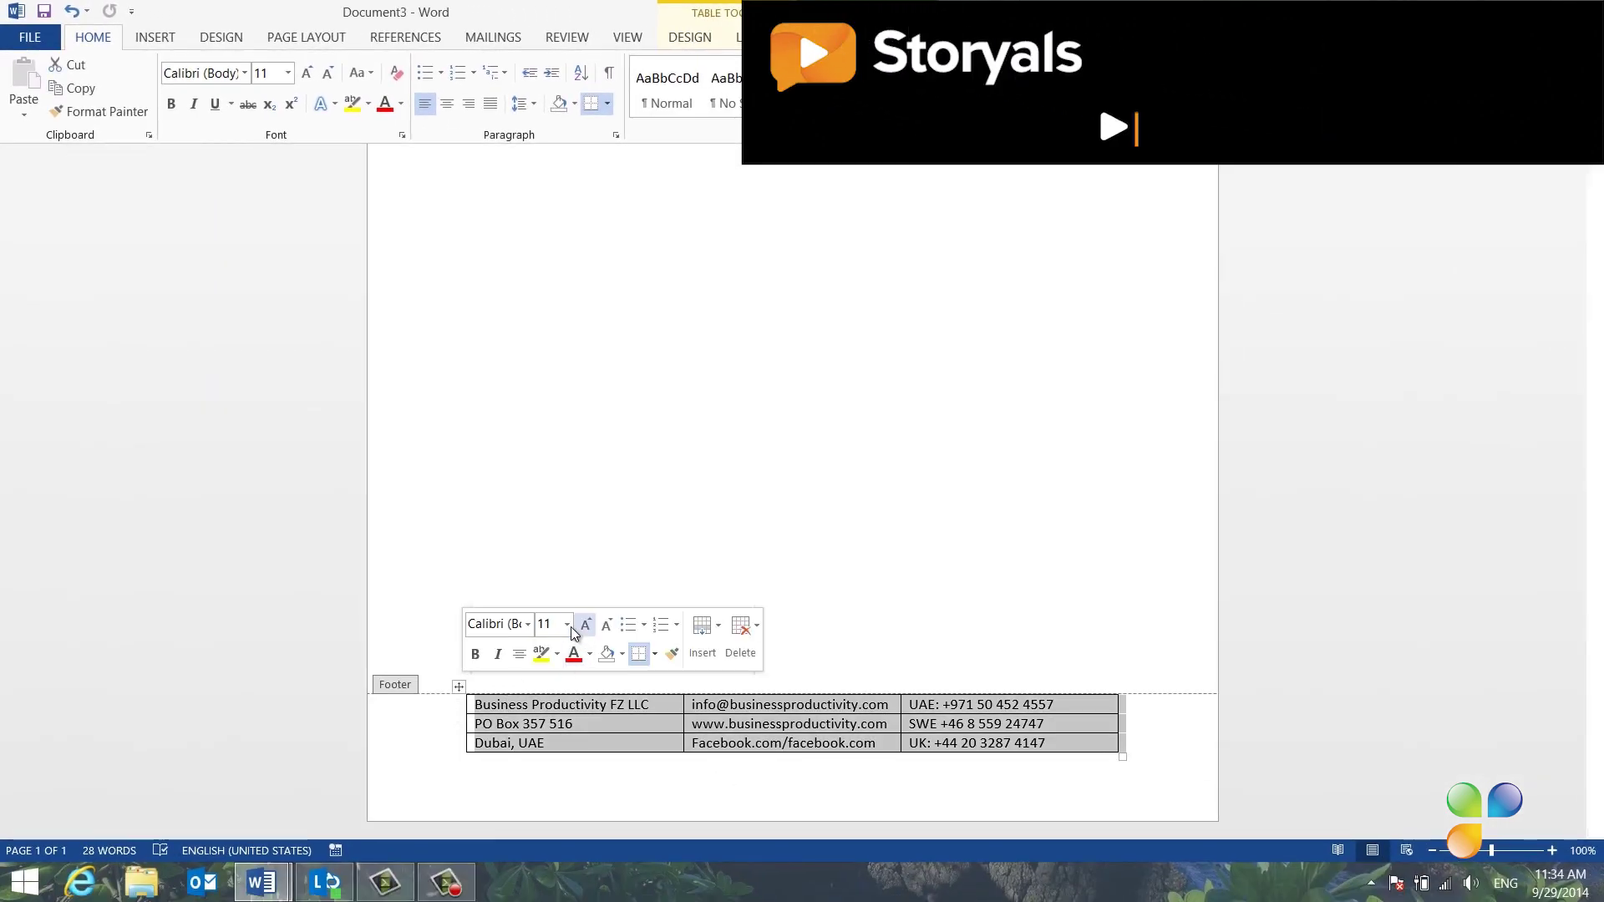
click(567, 625)
click(565, 319)
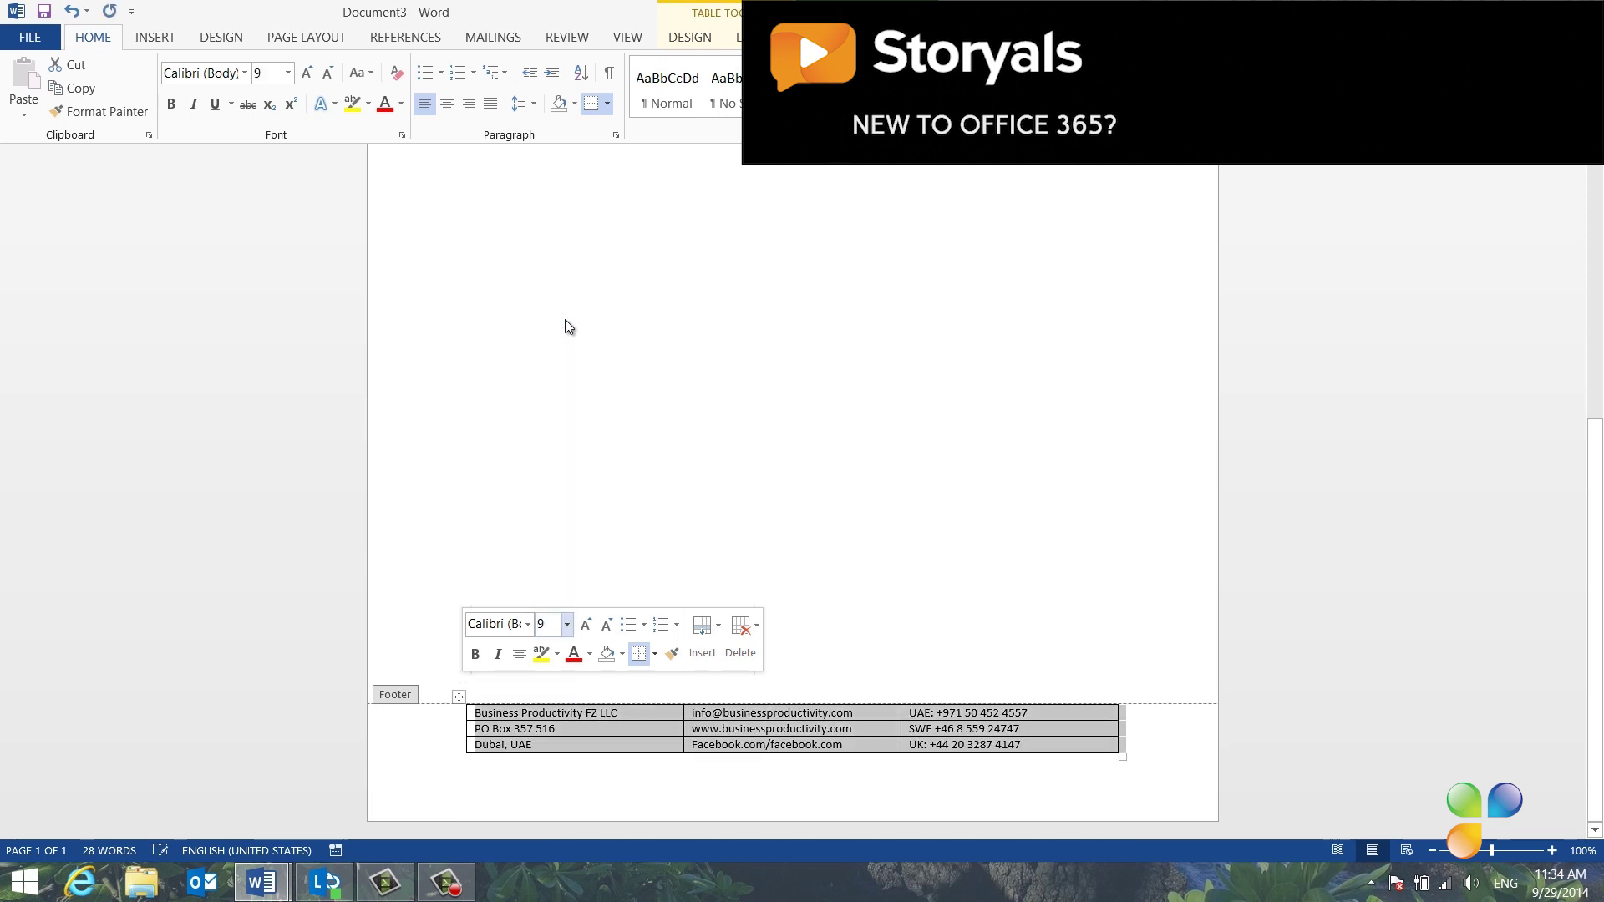
click(590, 654)
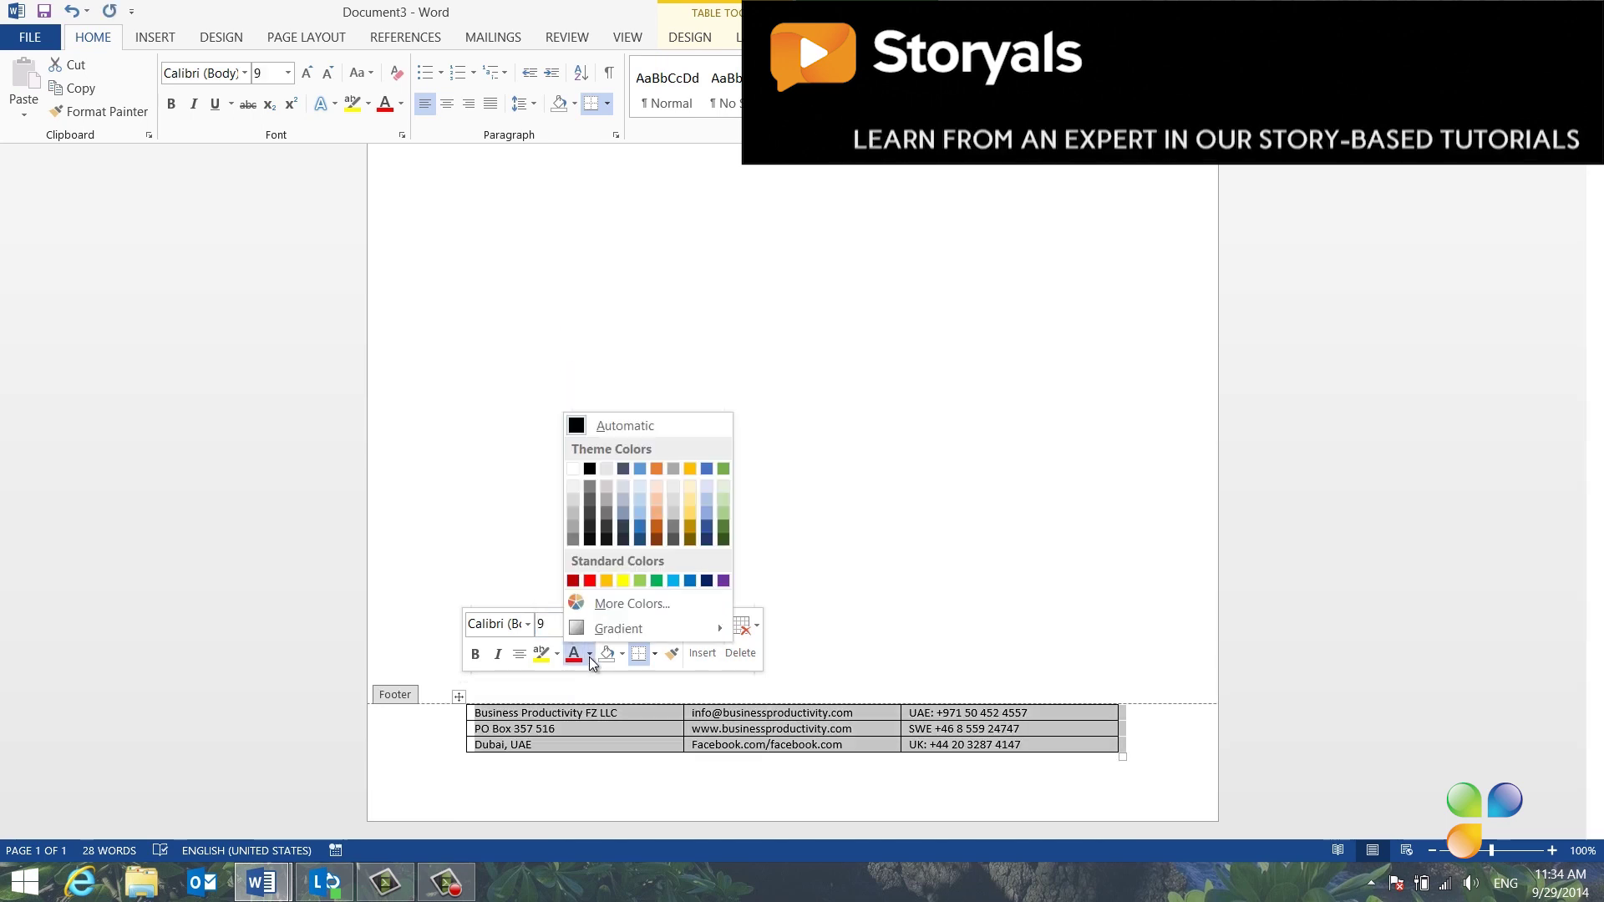
click(590, 499)
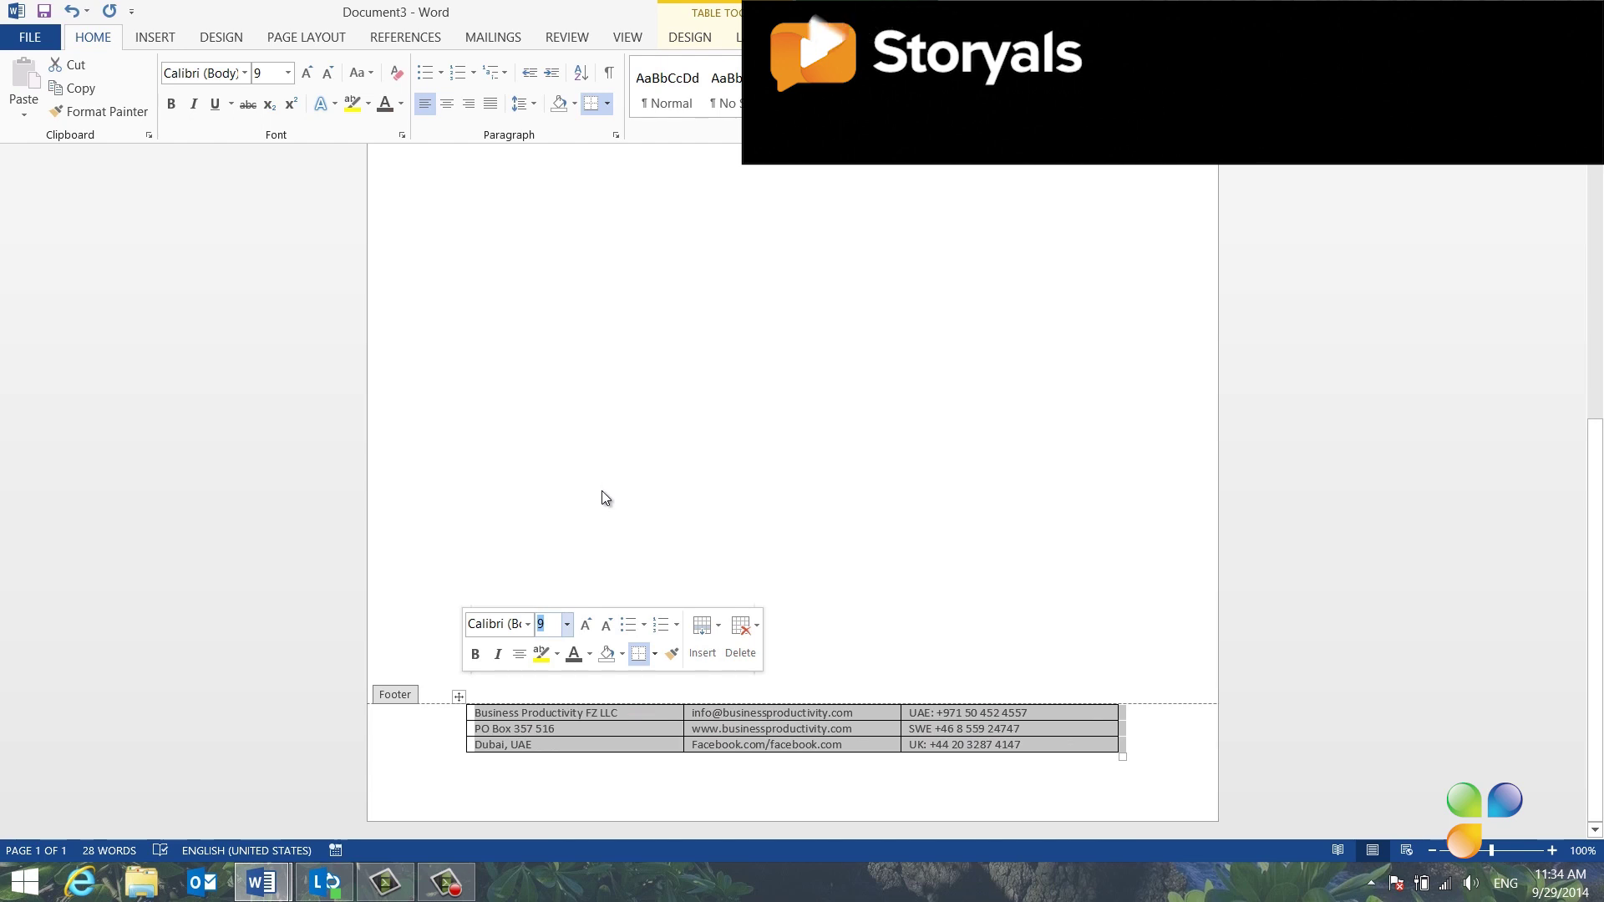
click(823, 37)
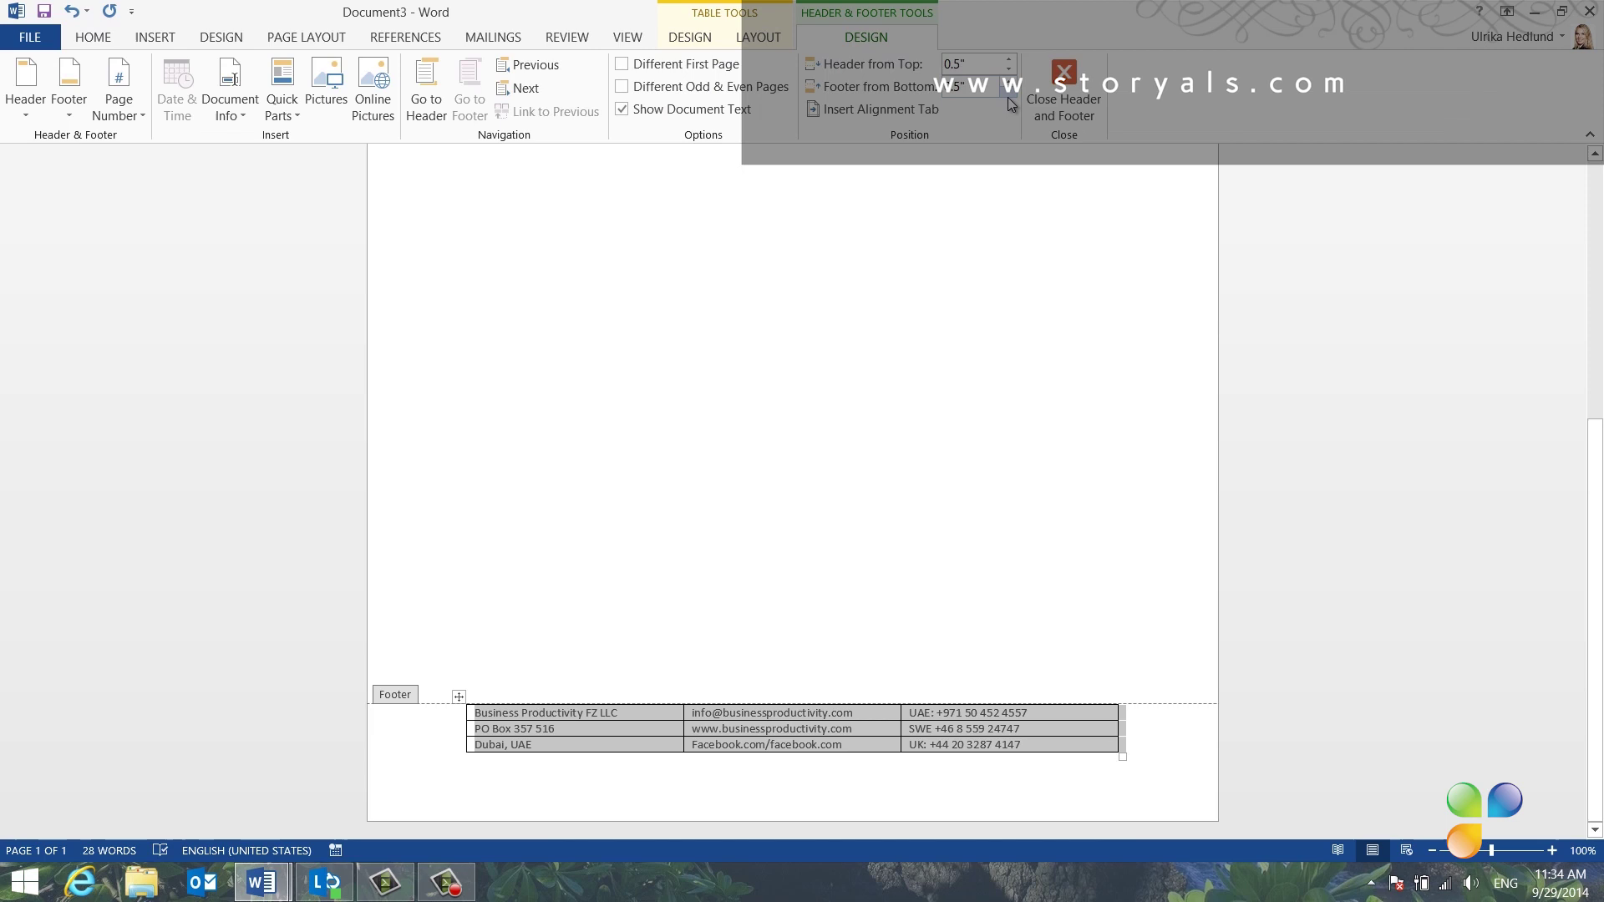
Step: Set Footer from Bottom to 0.1" and drag the footer table's left and right edges outward
click(1009, 92)
click(1010, 92)
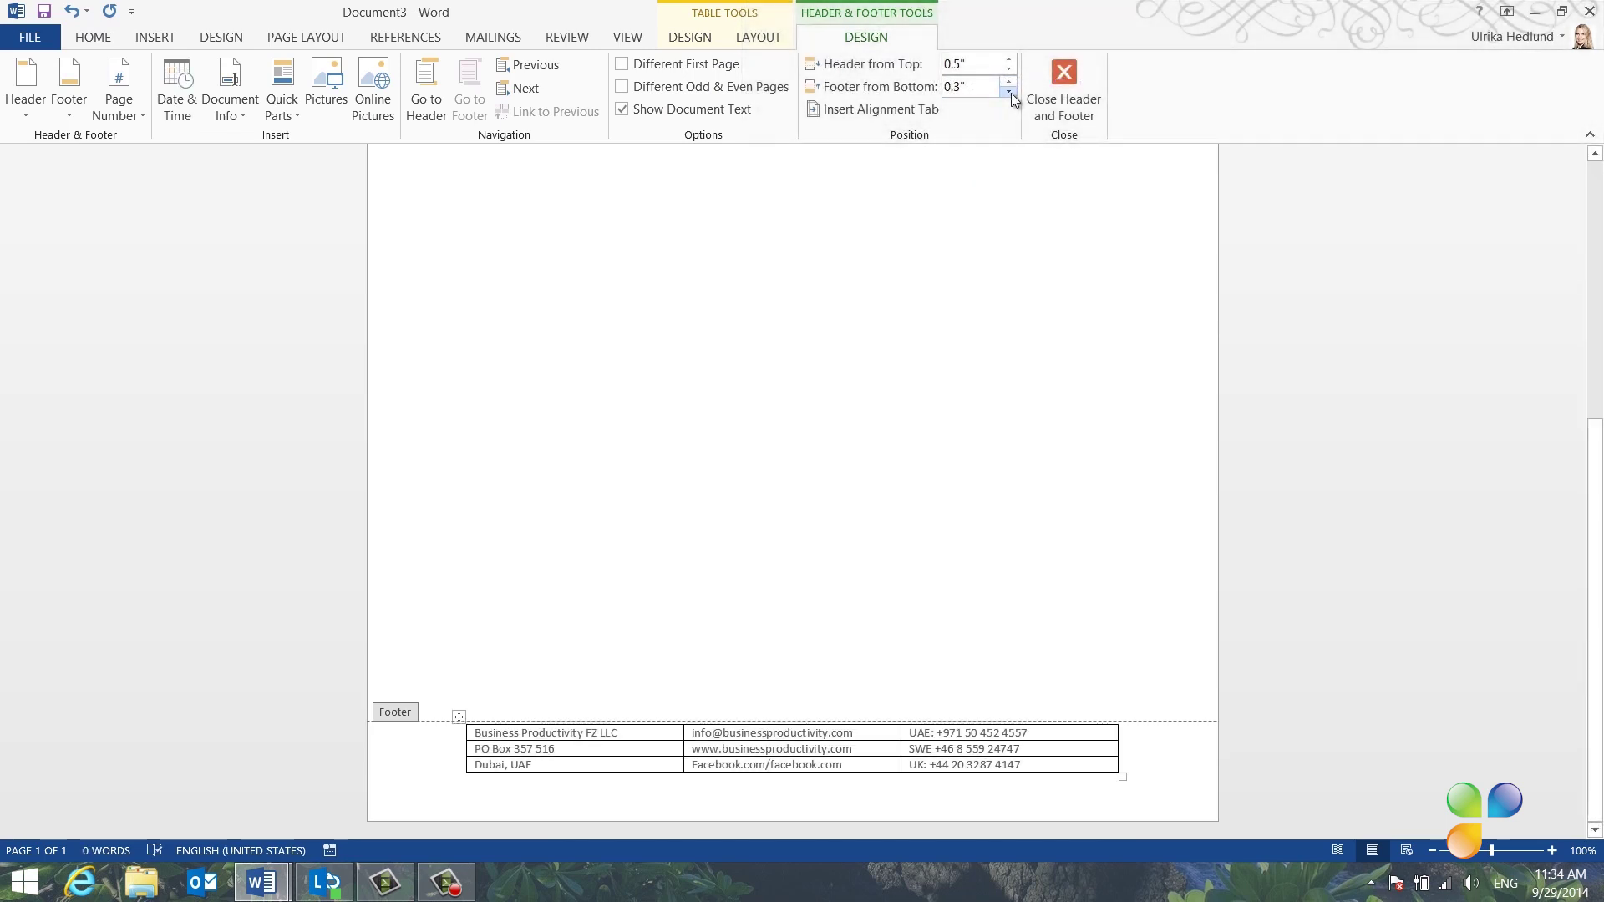
click(1010, 92)
click(1009, 92)
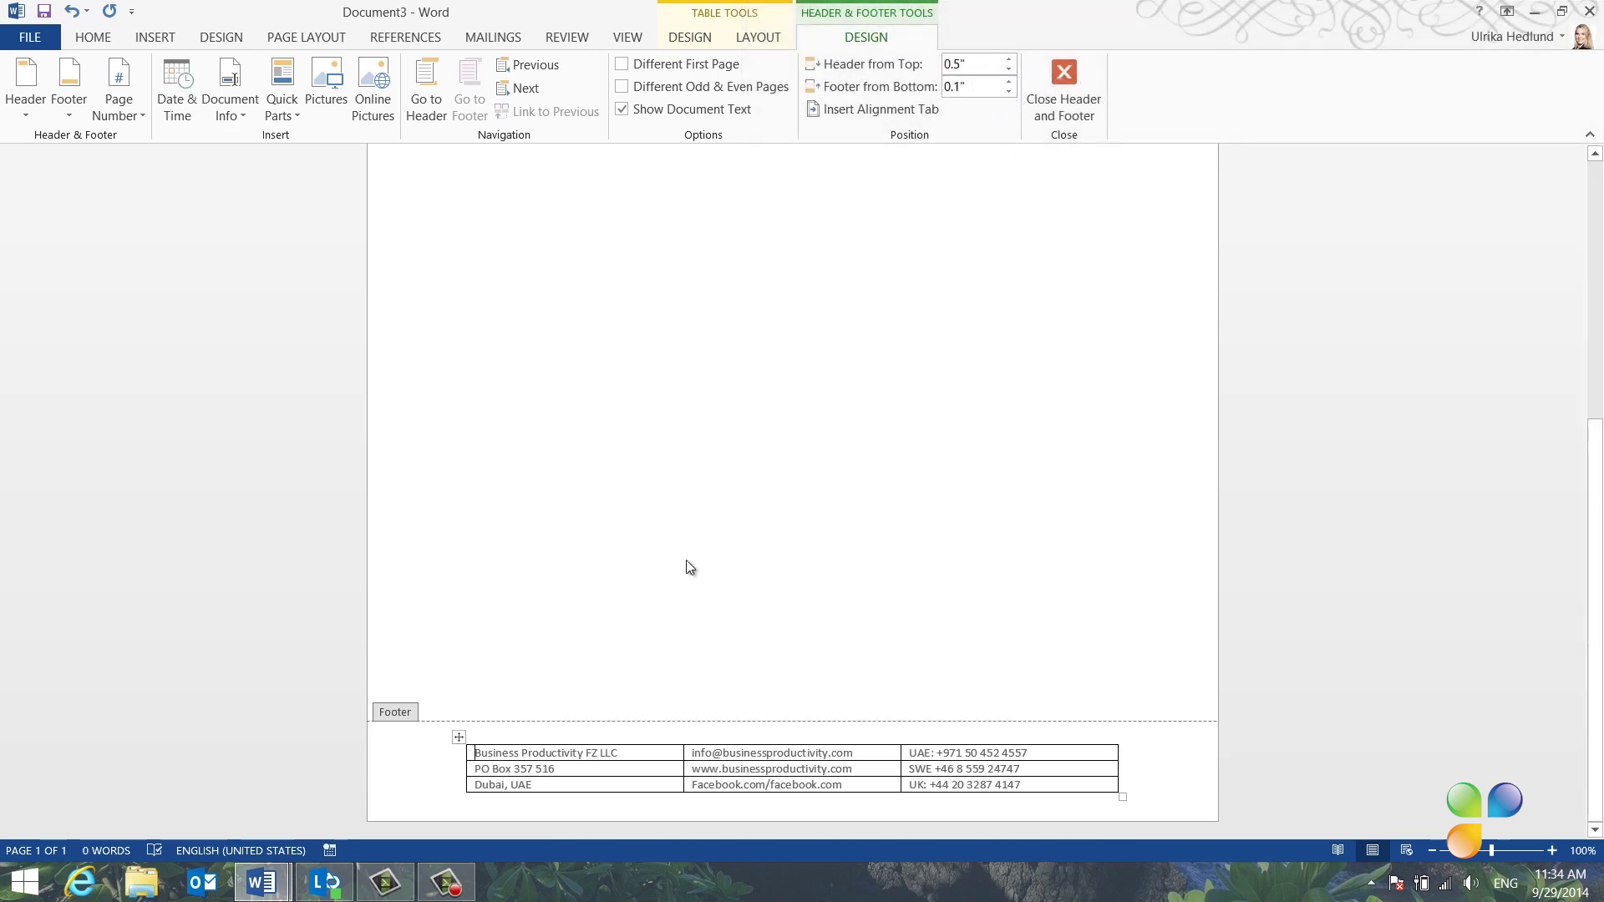
drag(466, 768, 416, 770)
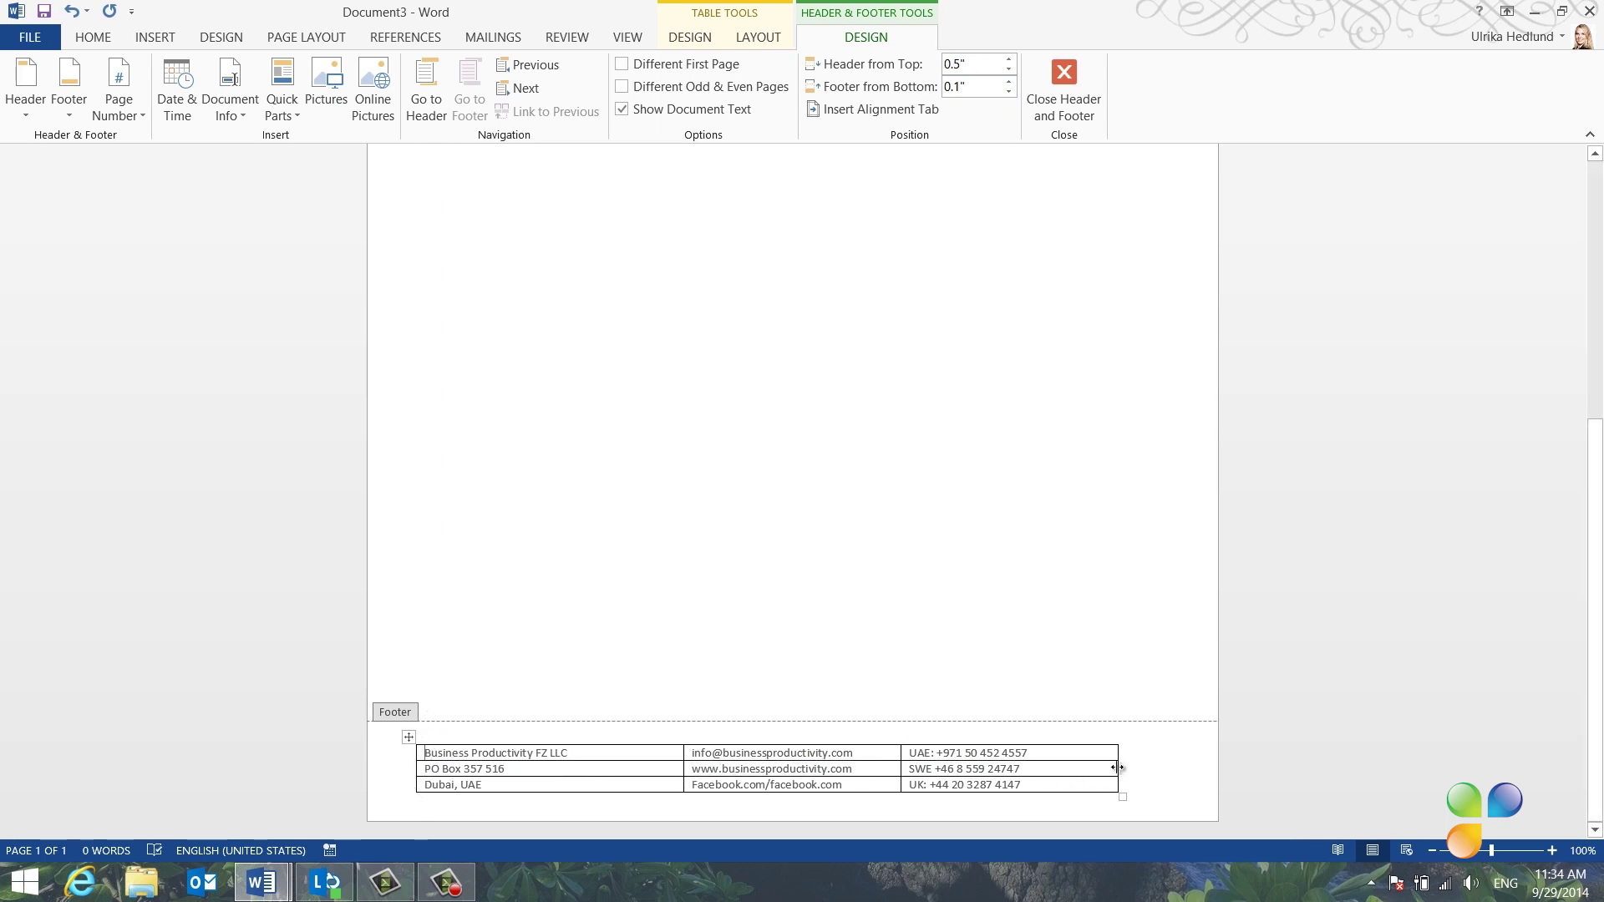
drag(1118, 768, 1163, 768)
Step: Right-align the phone-number column and slightly widen the table's first column
drag(913, 756, 1021, 783)
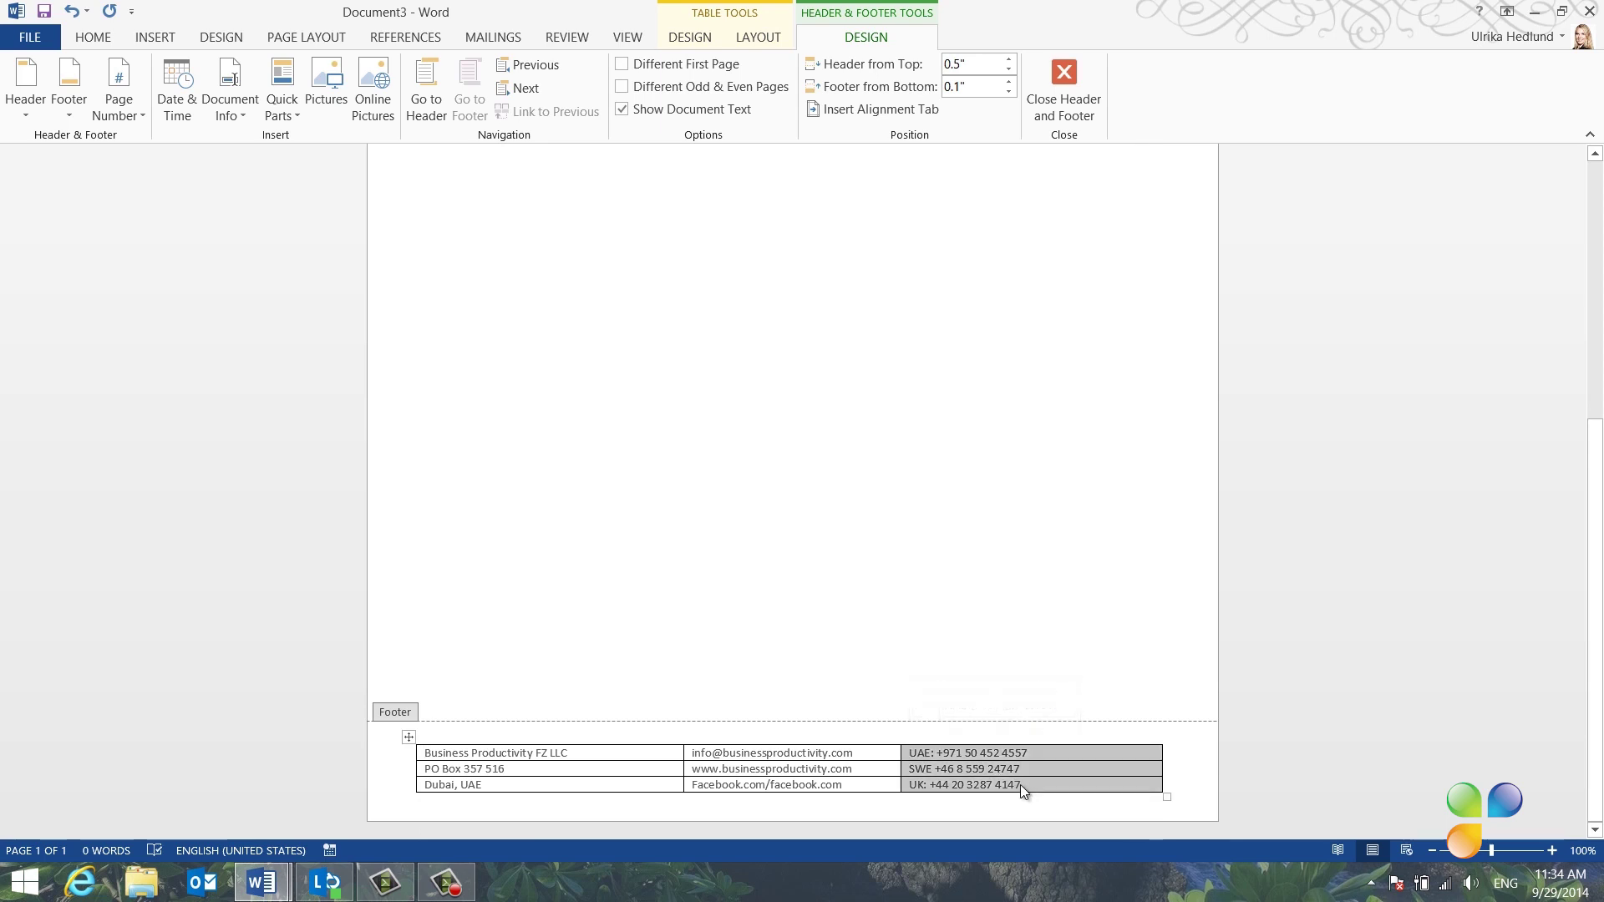
click(99, 38)
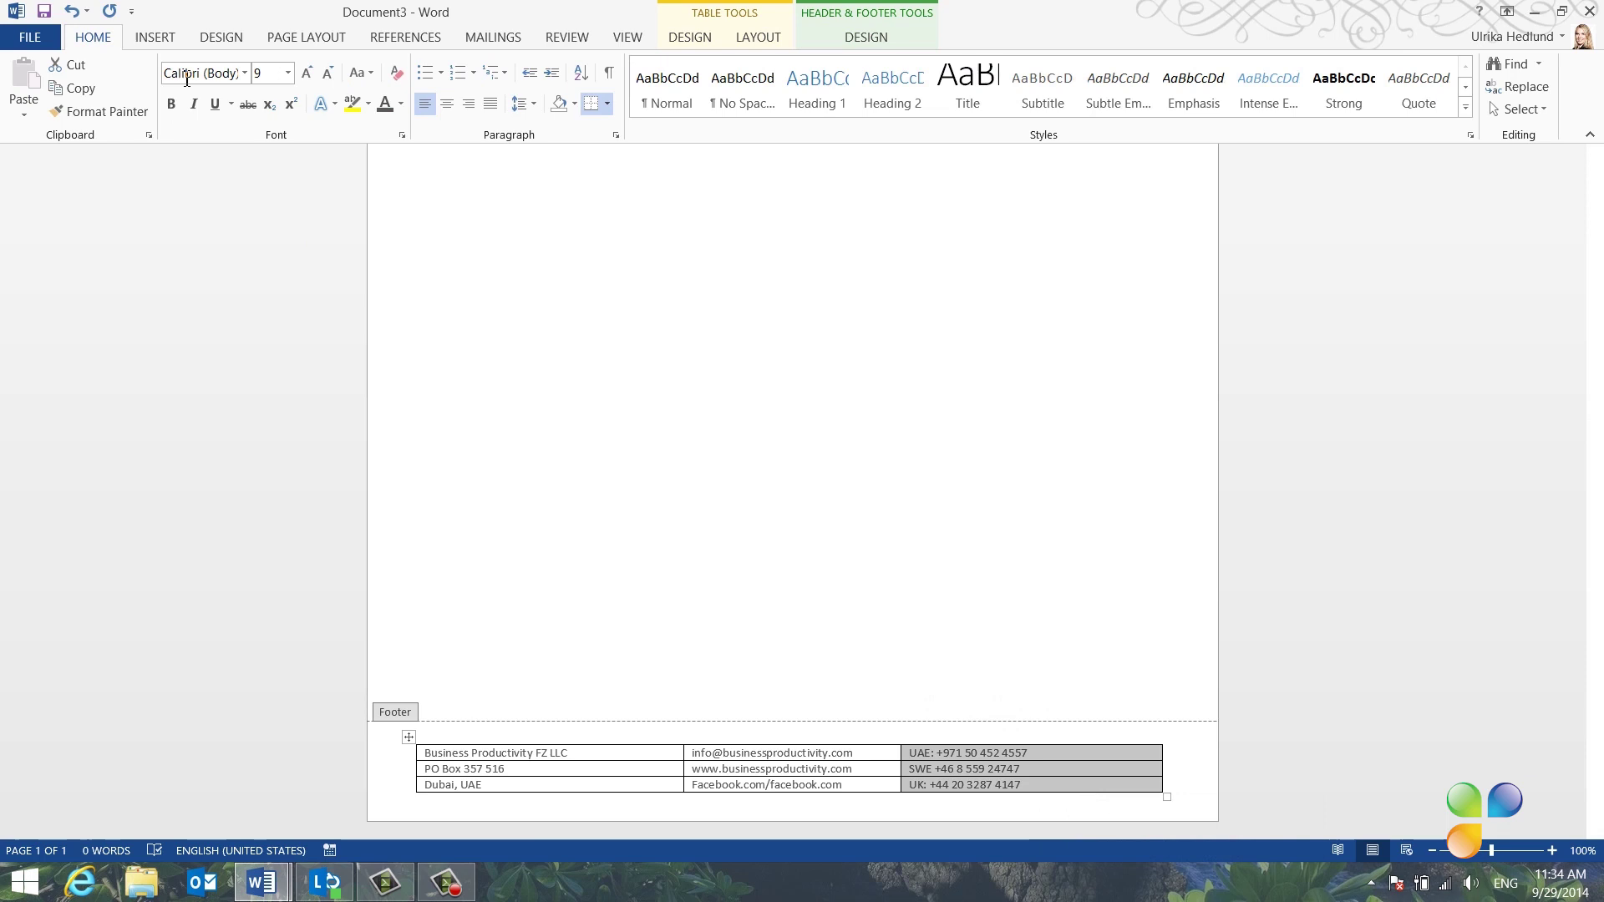
click(470, 104)
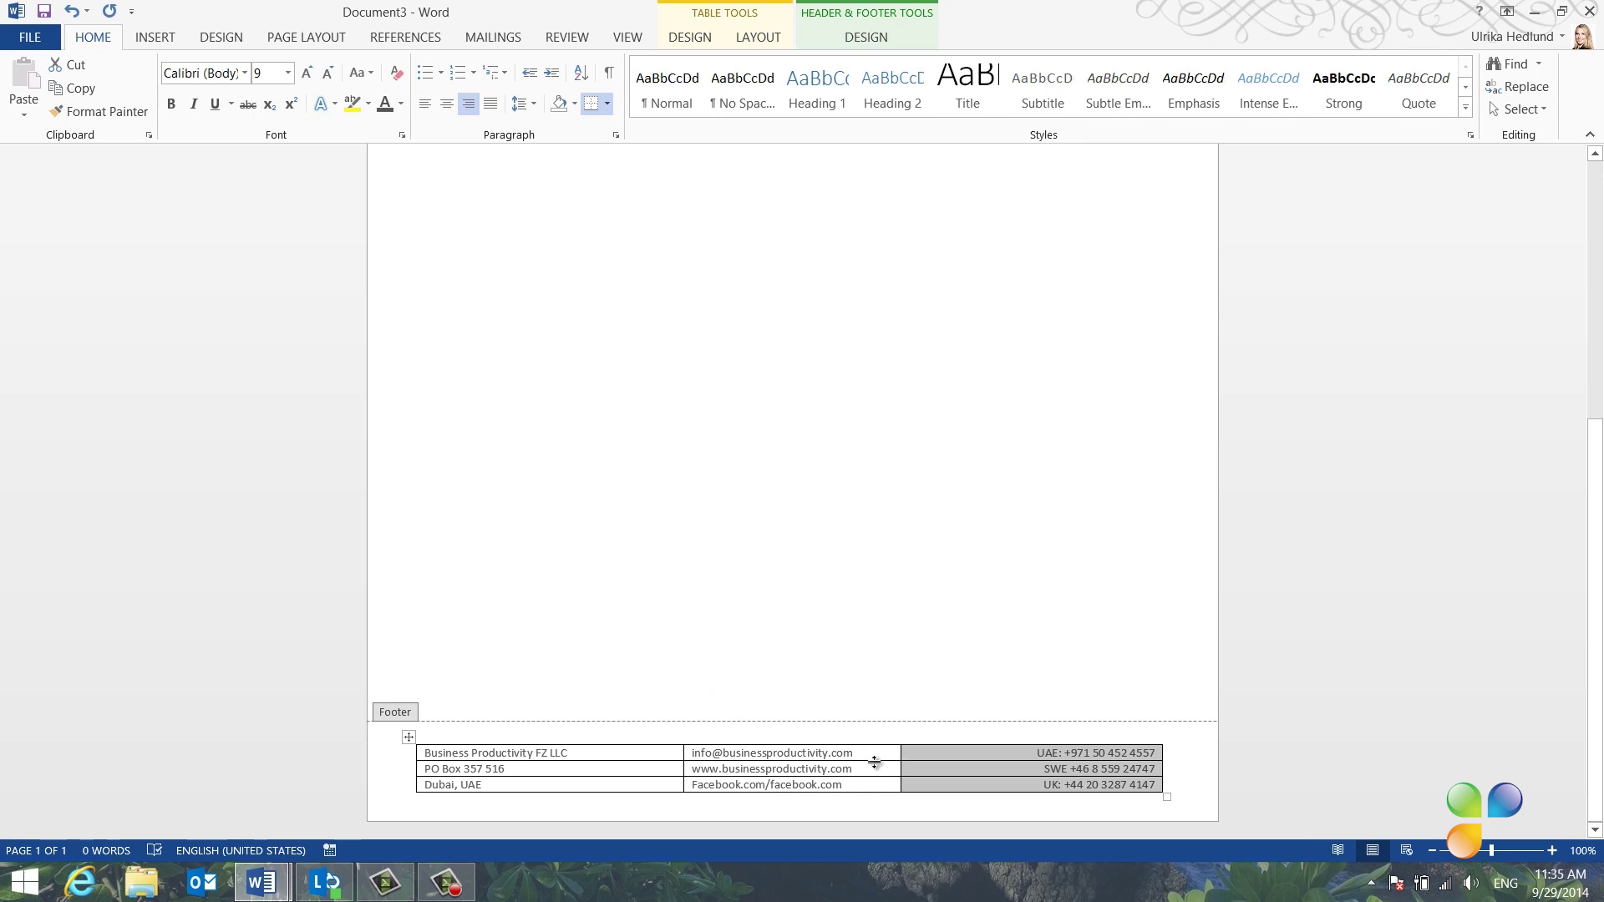
drag(683, 767, 696, 770)
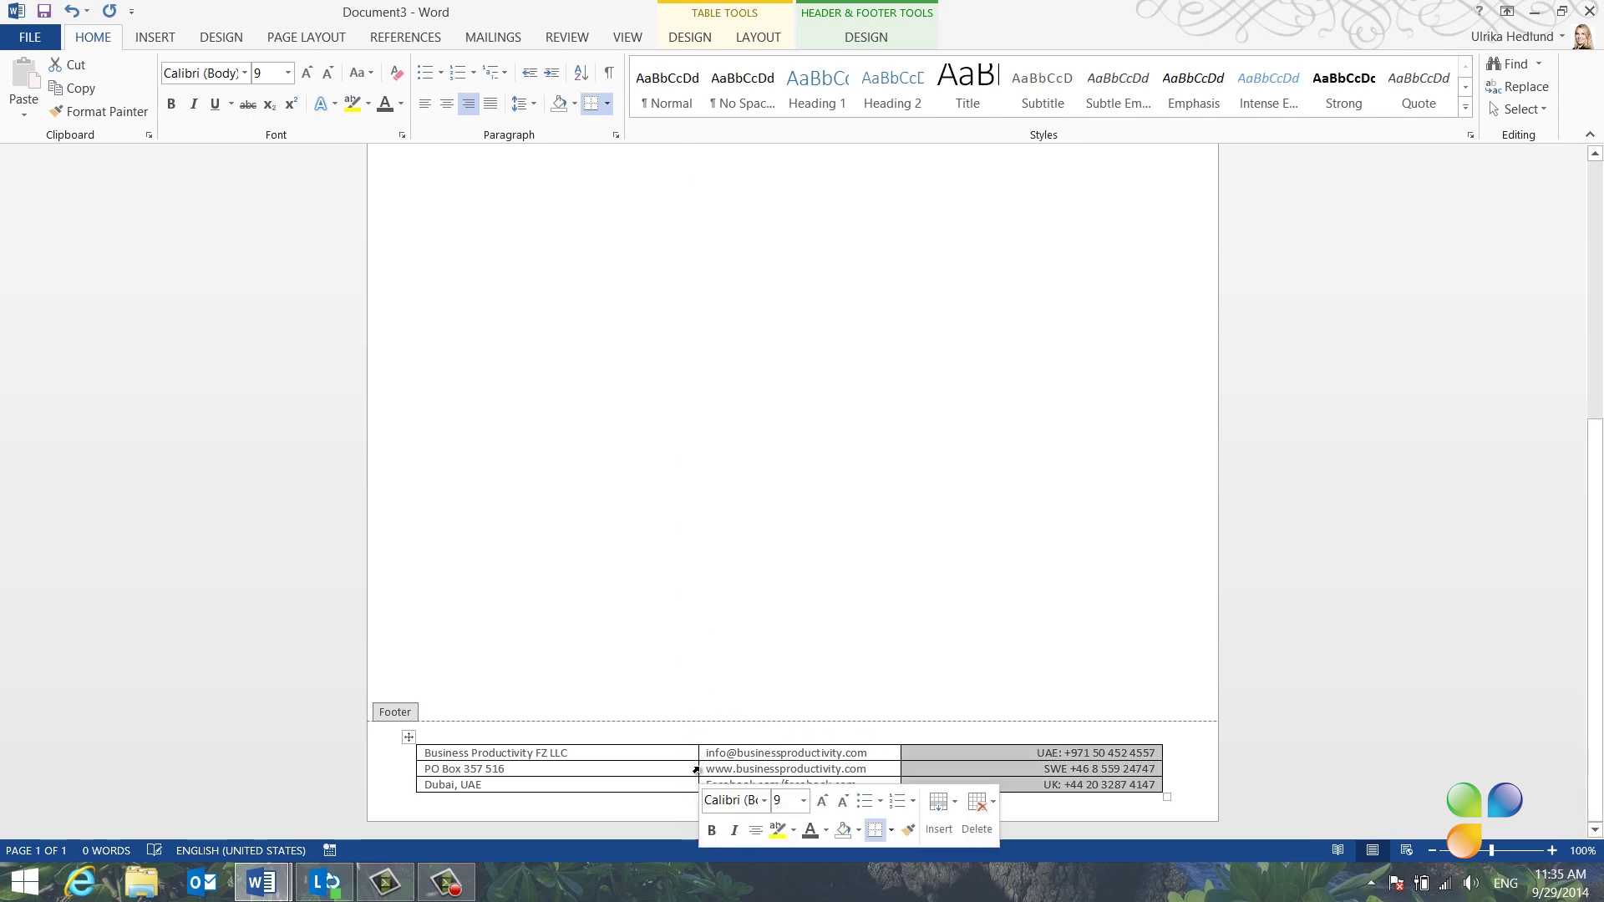
Step: Apply No Border to the footer contact table, leaving borderless columns of text
click(408, 738)
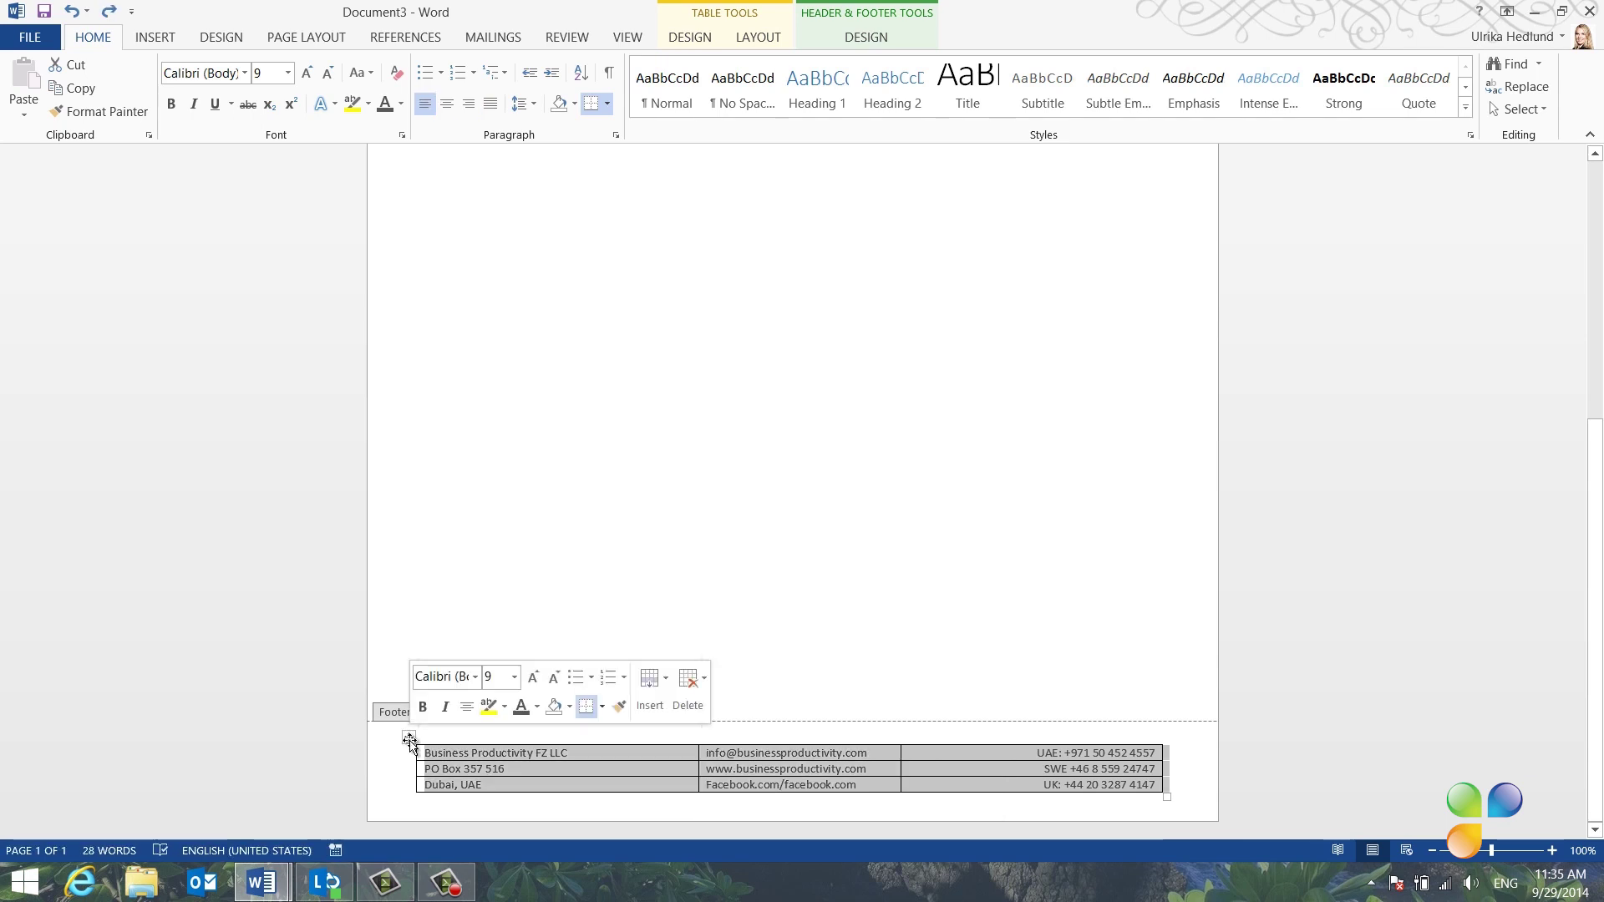
click(606, 106)
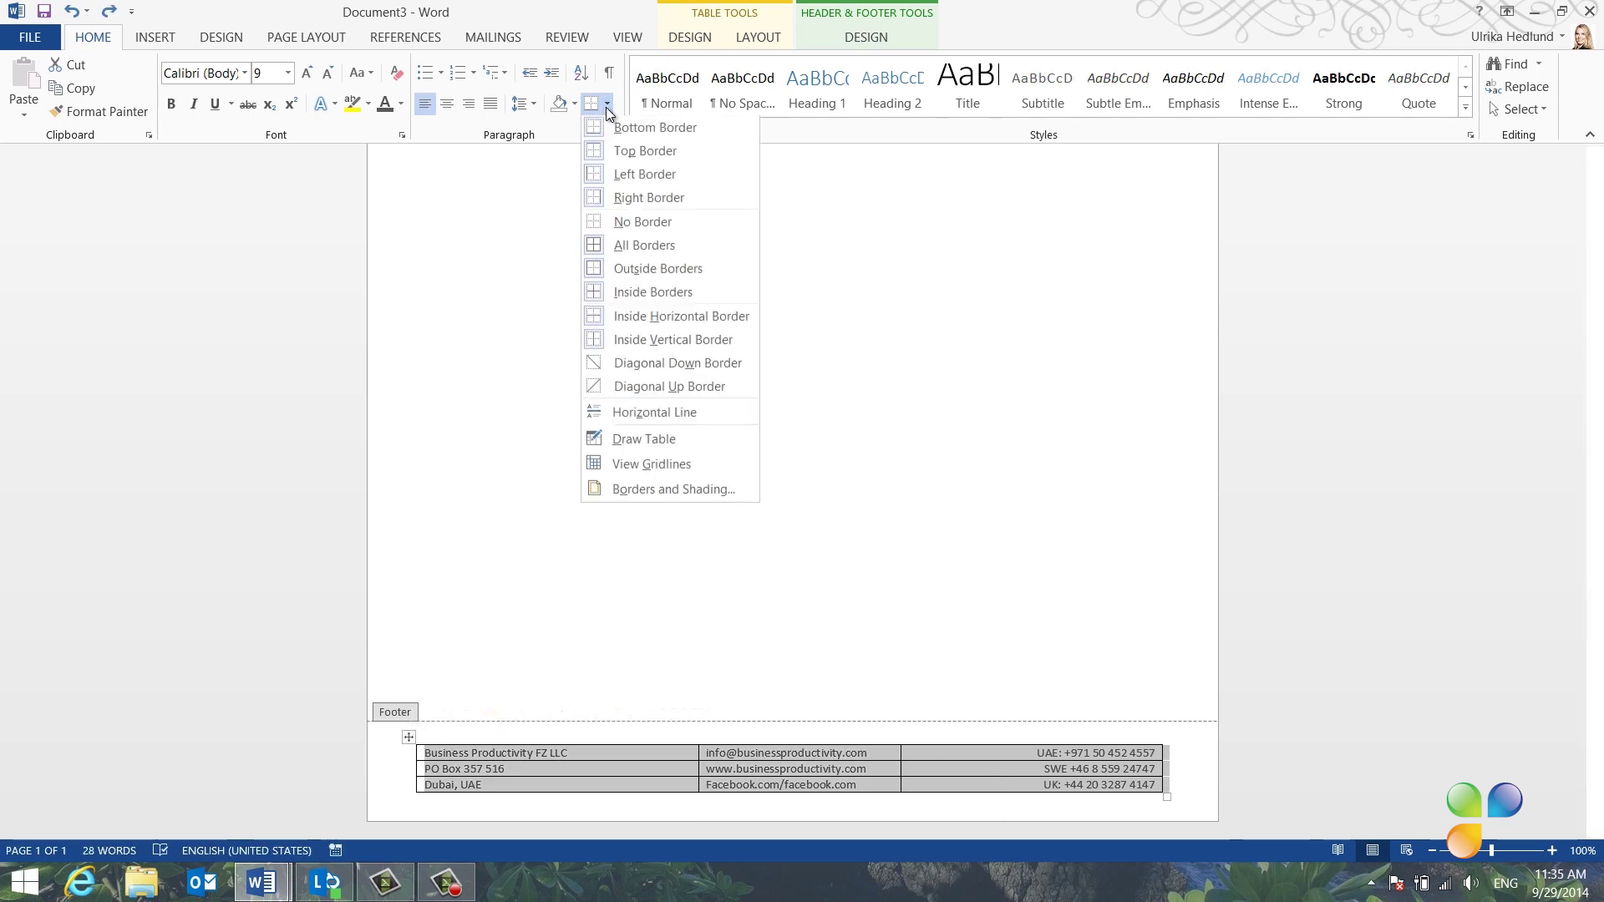
click(619, 224)
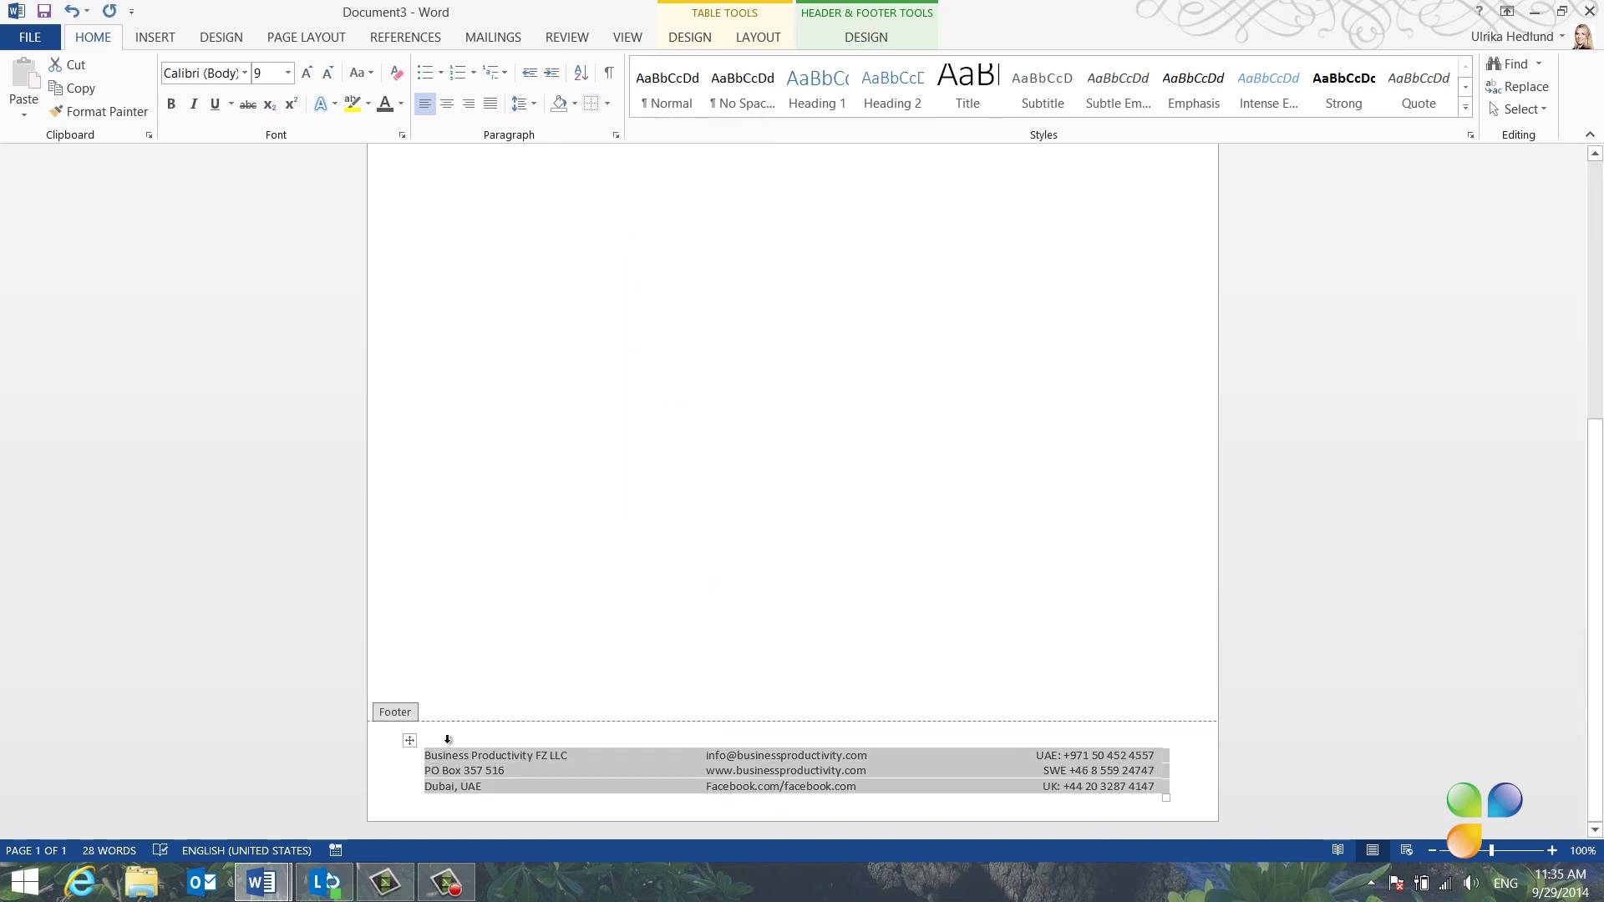
click(500, 810)
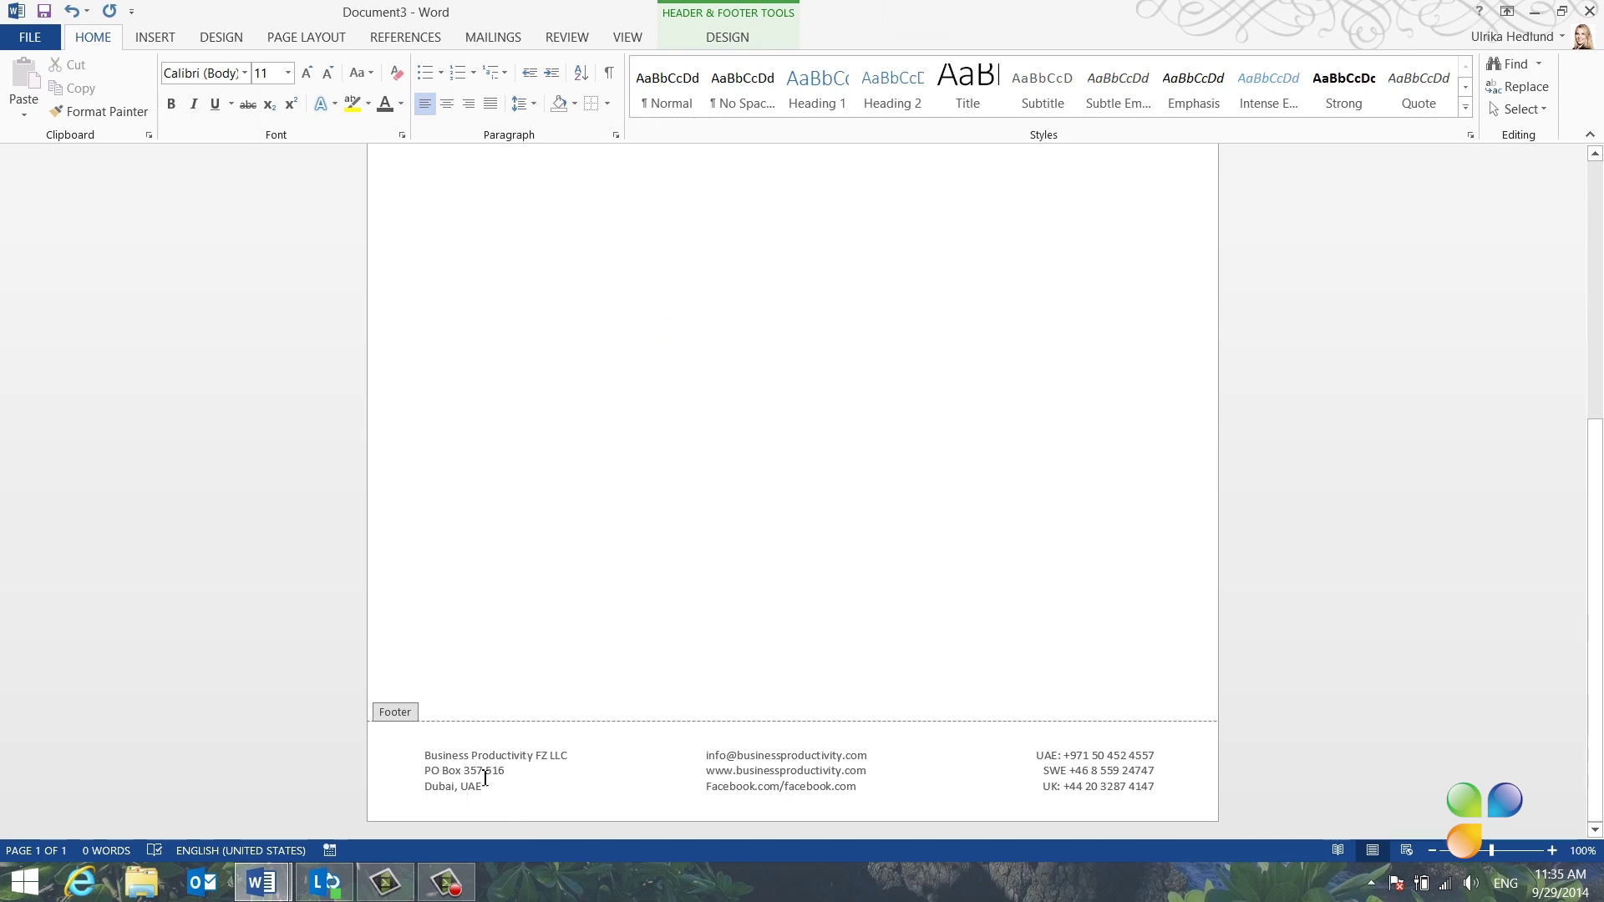
Step: Draw a straight 7.73"-wide horizontal line above the footer table and colour it dark grey
click(167, 40)
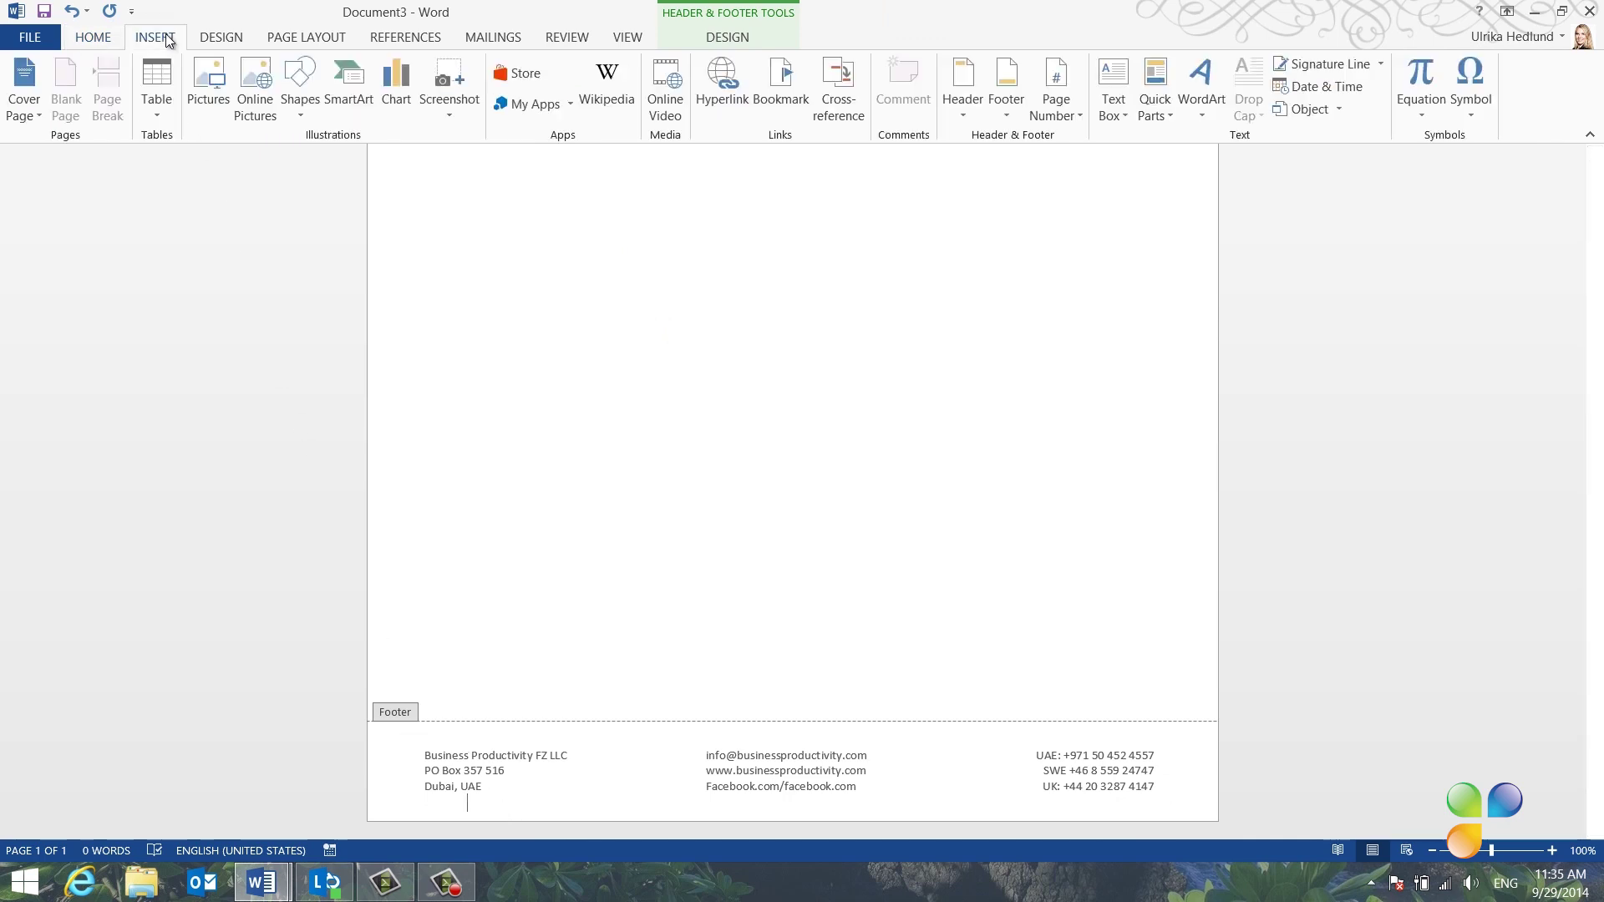
click(302, 108)
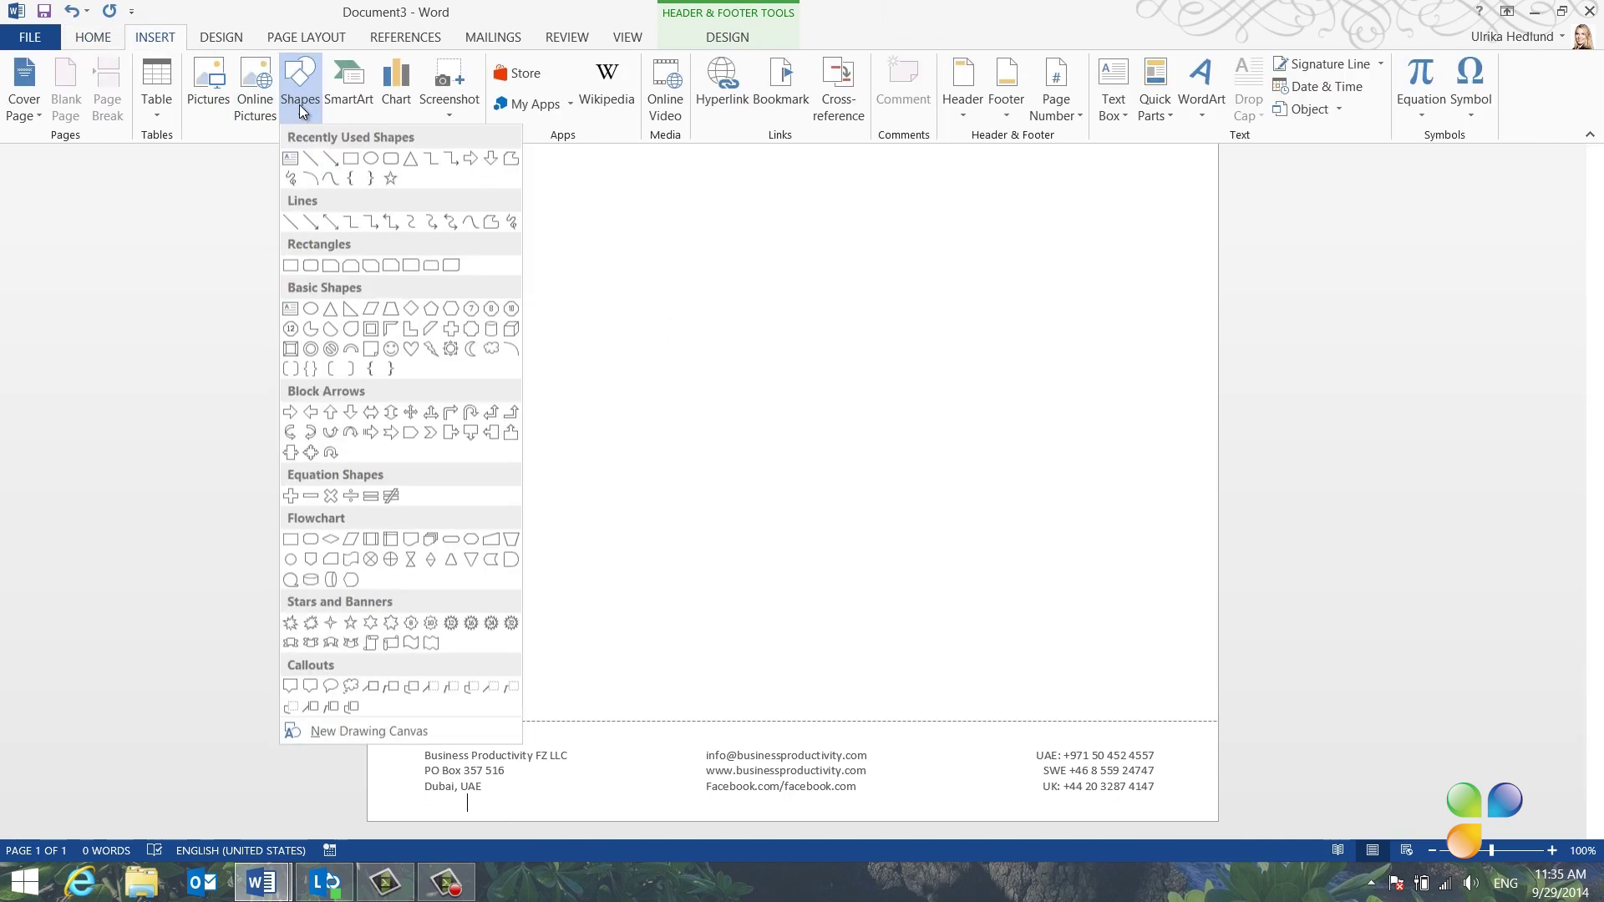
click(311, 159)
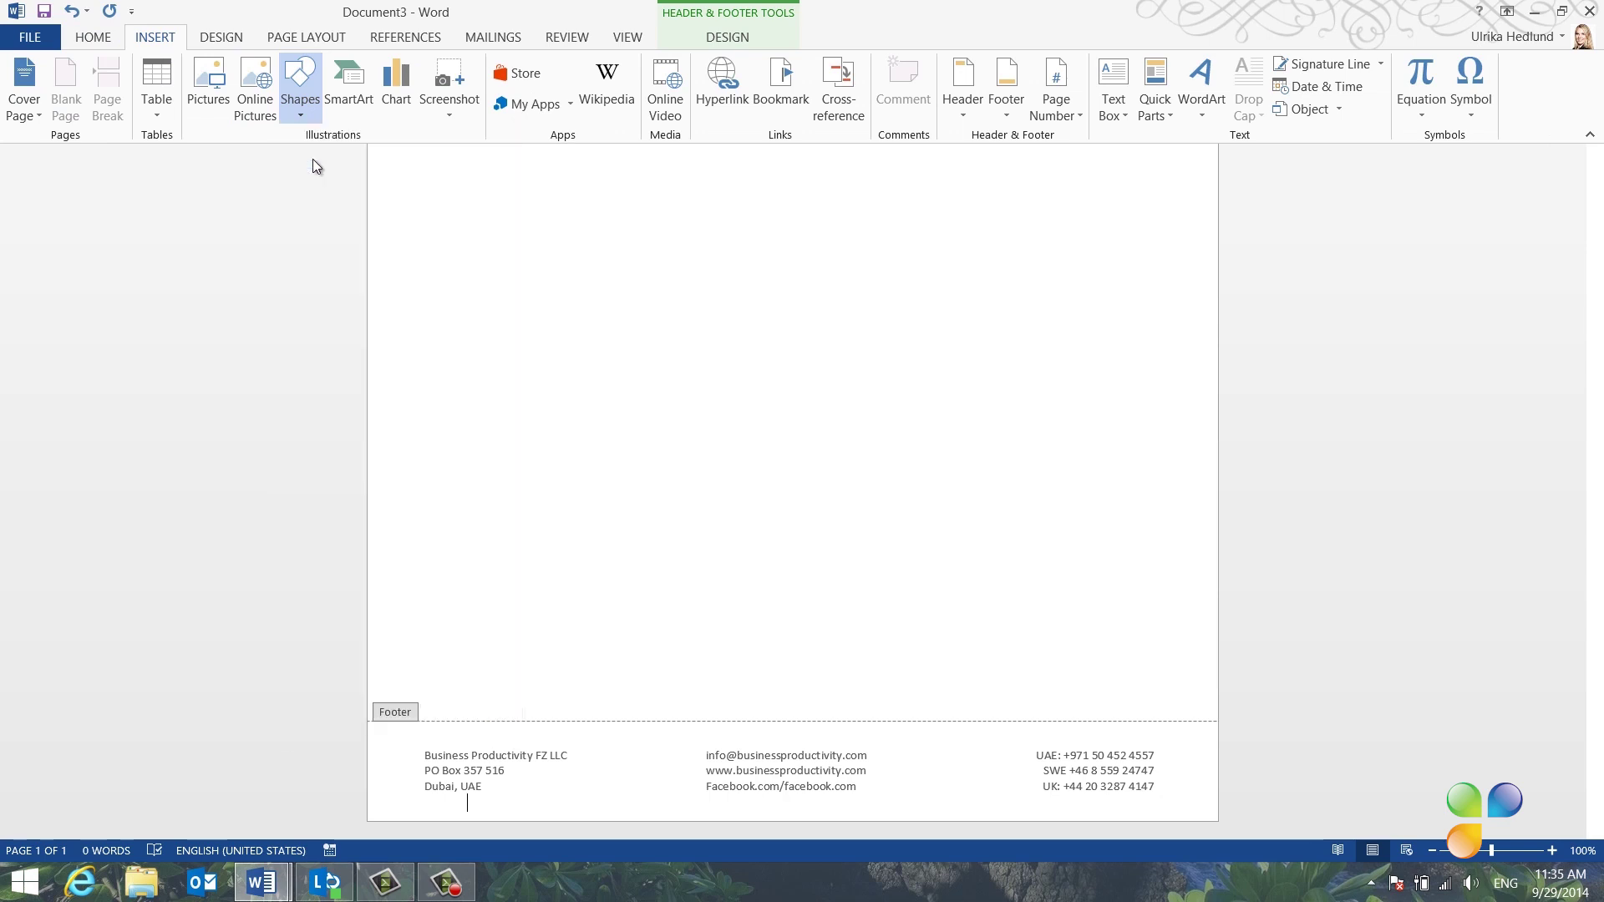
key(shift)
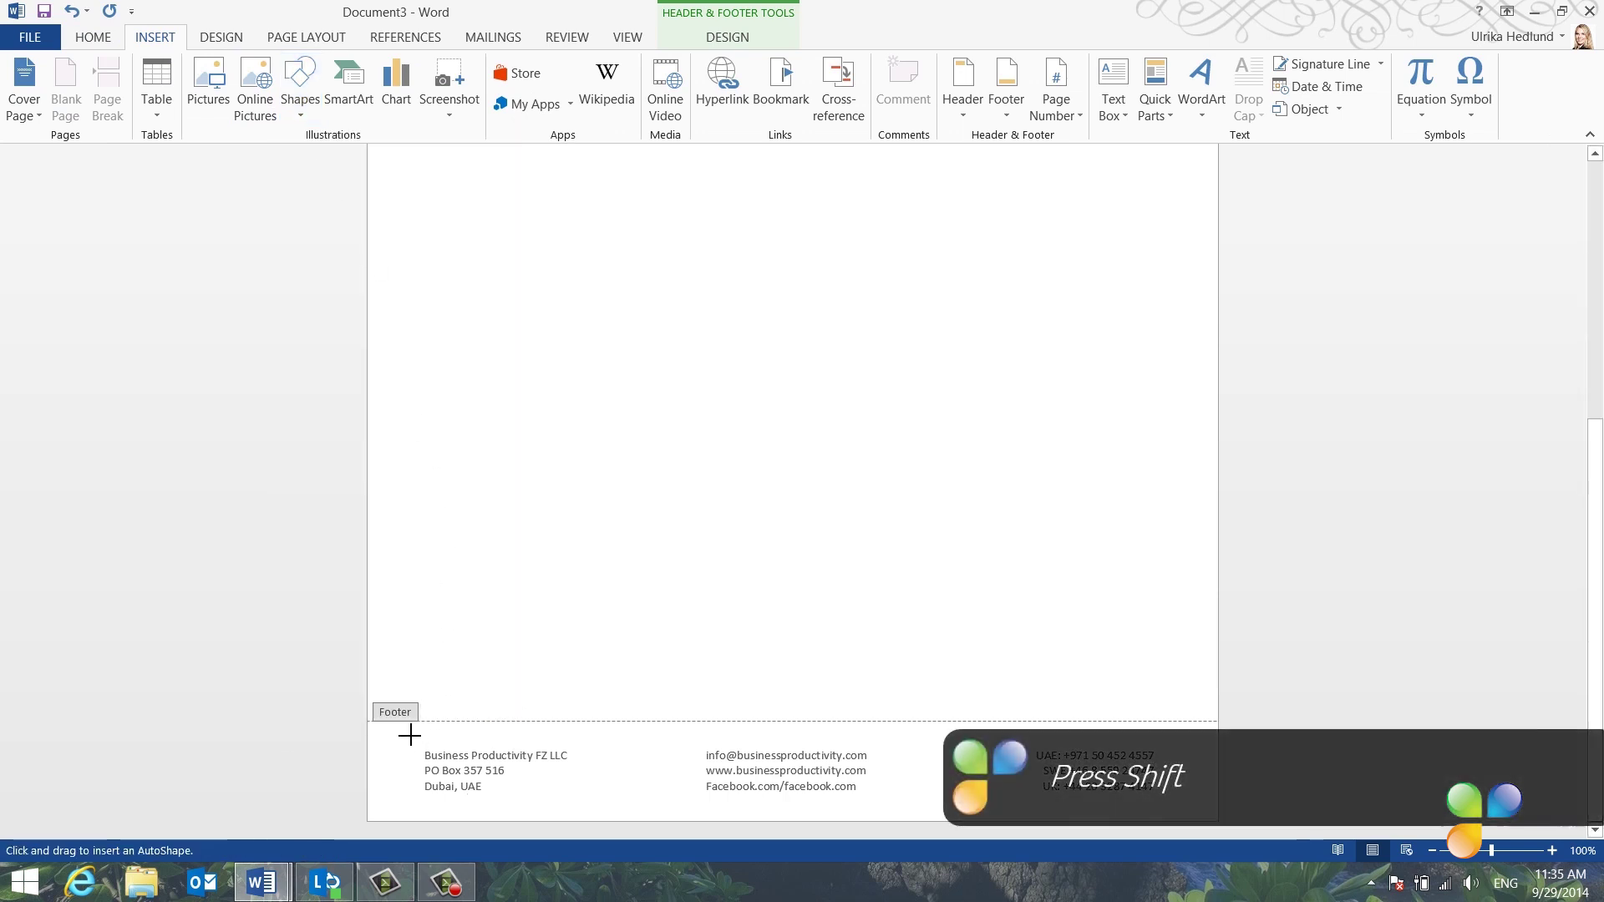
drag(408, 734, 1183, 733)
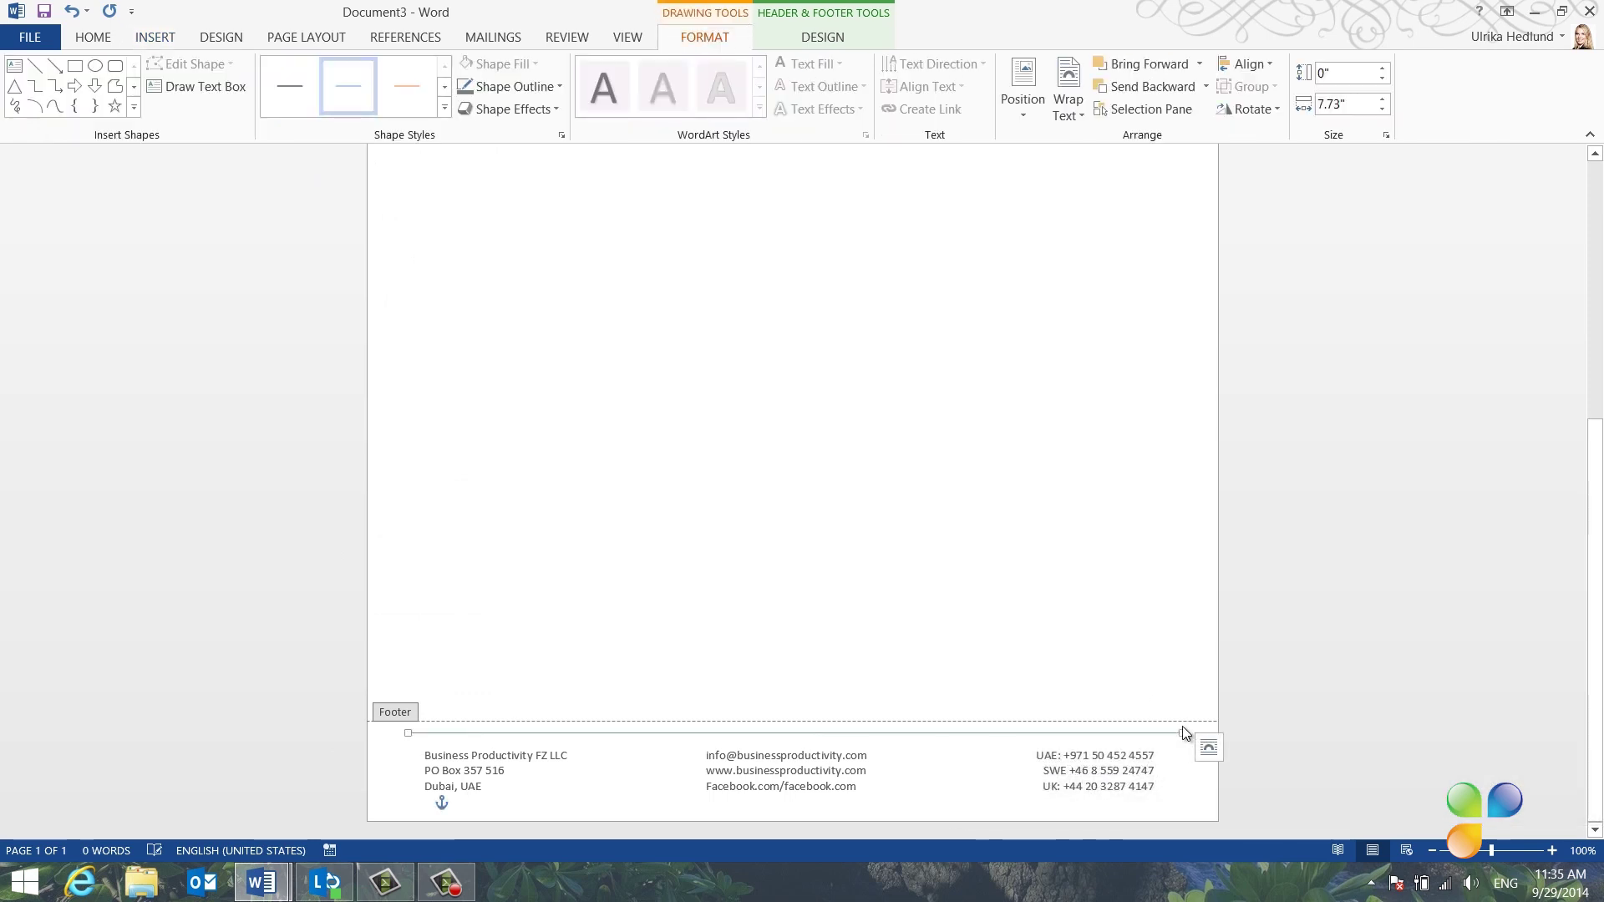
click(490, 83)
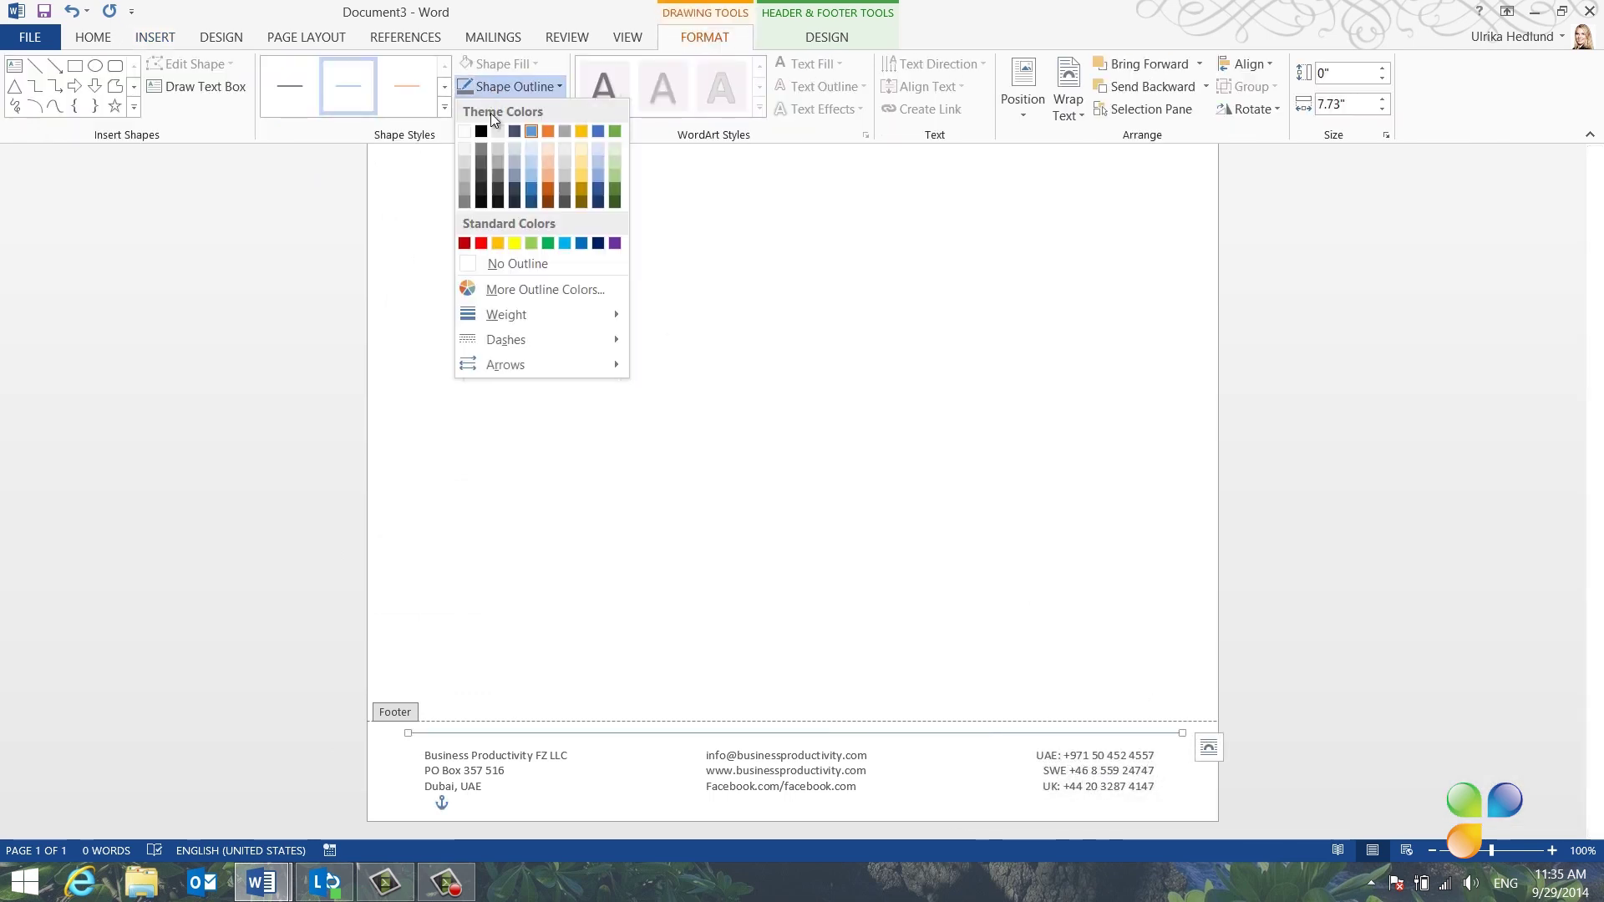
click(483, 161)
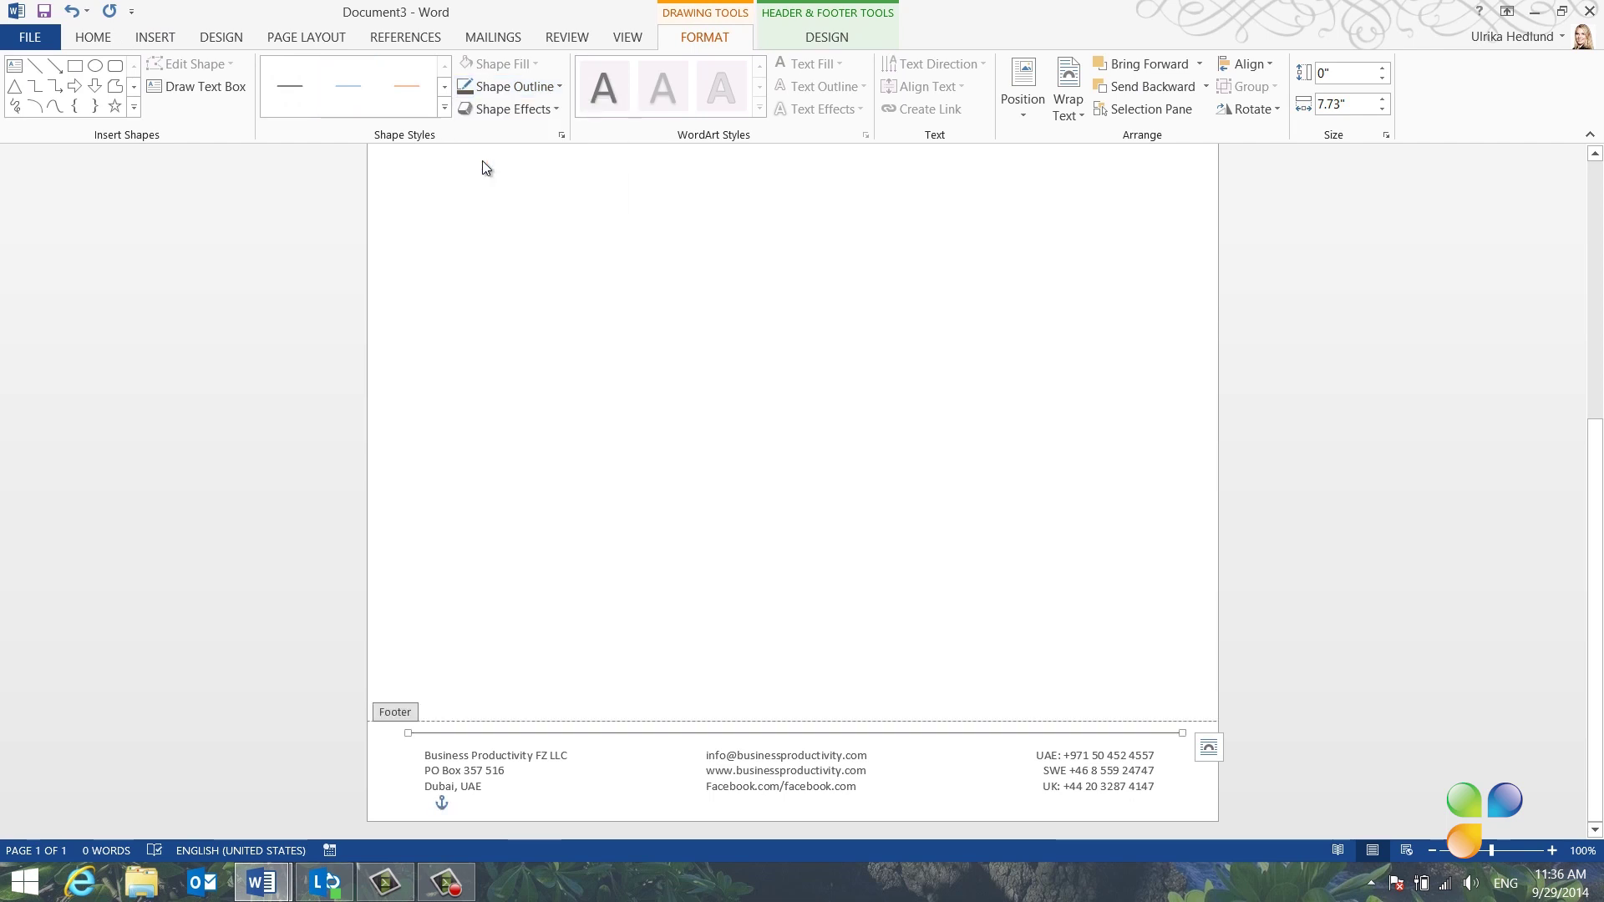
Step: Leave footer editing and preview the finished letterhead with logo, ruled line and contact footer
double_click(677, 400)
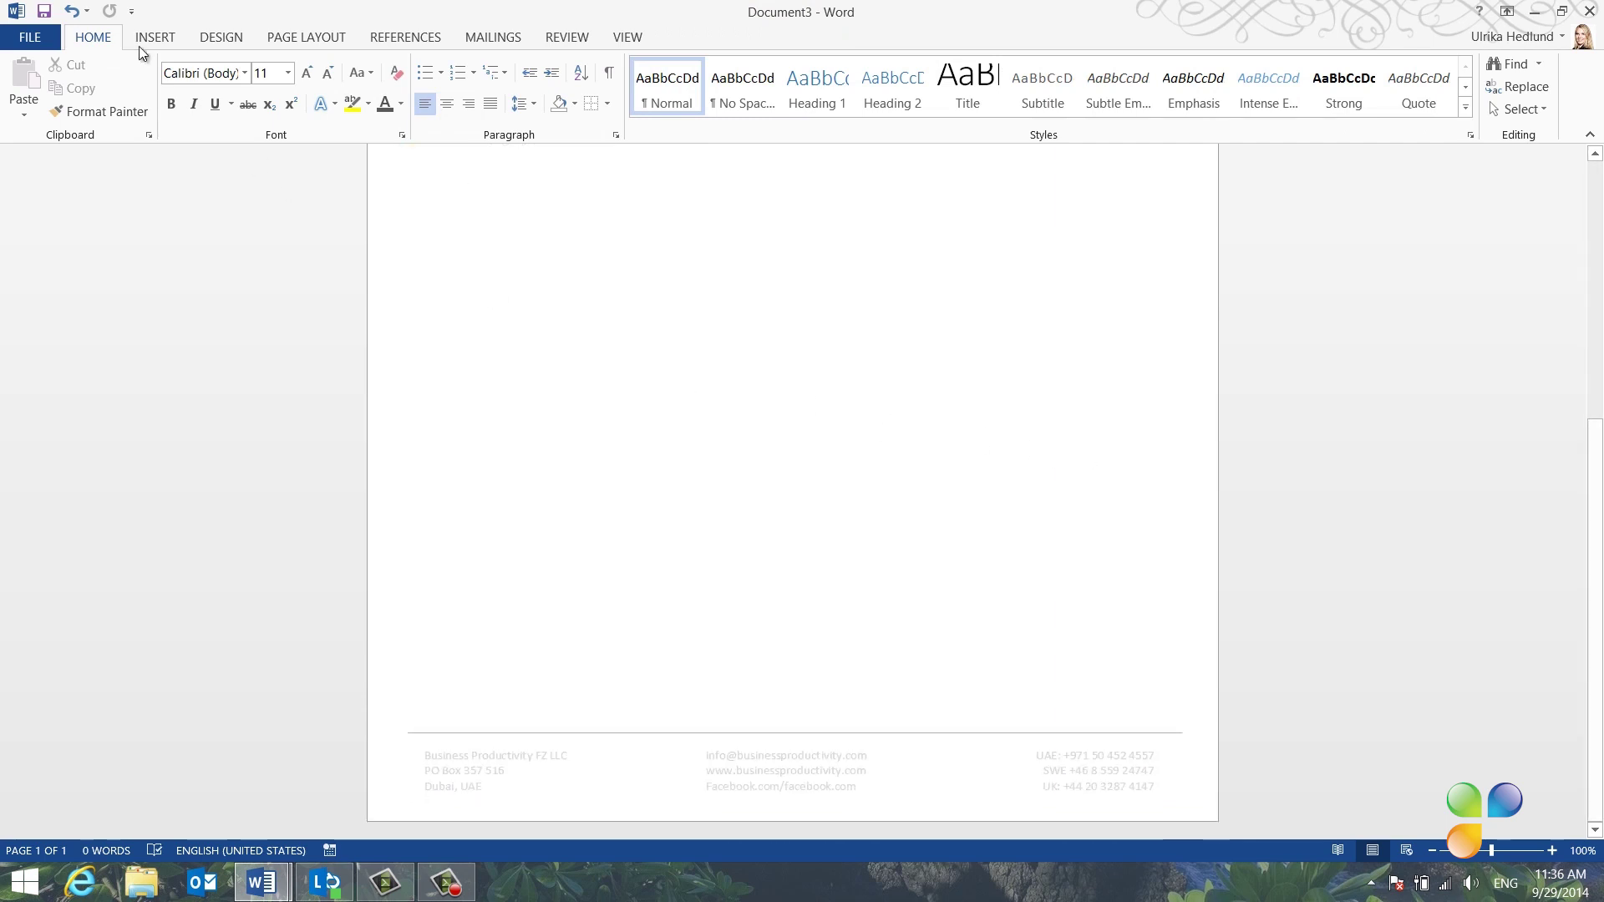
click(31, 37)
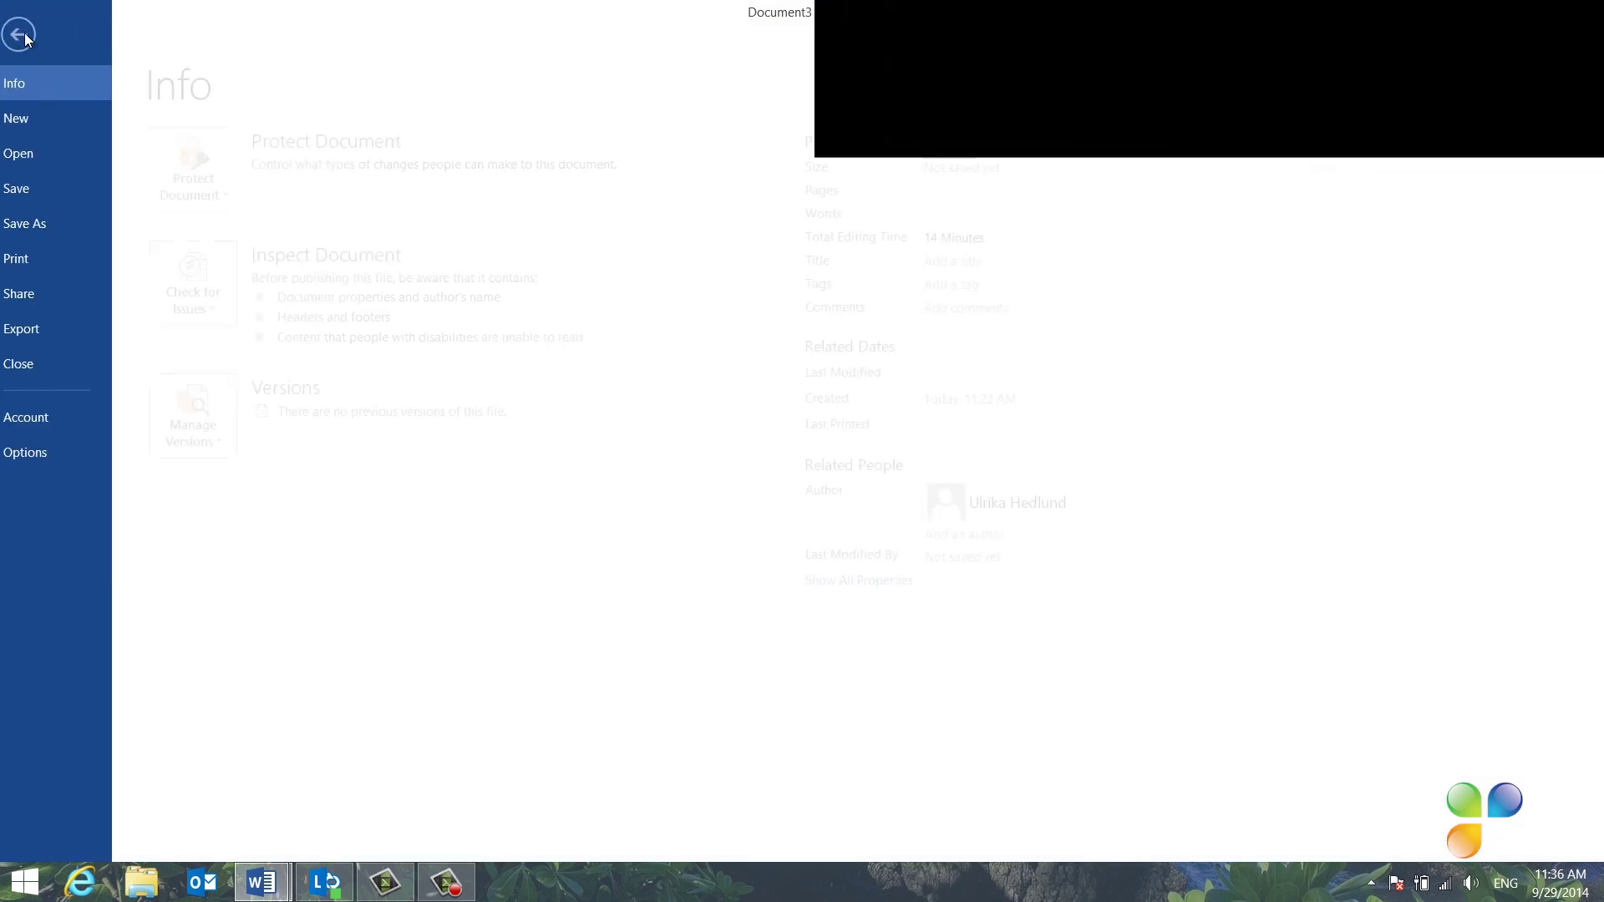
click(67, 259)
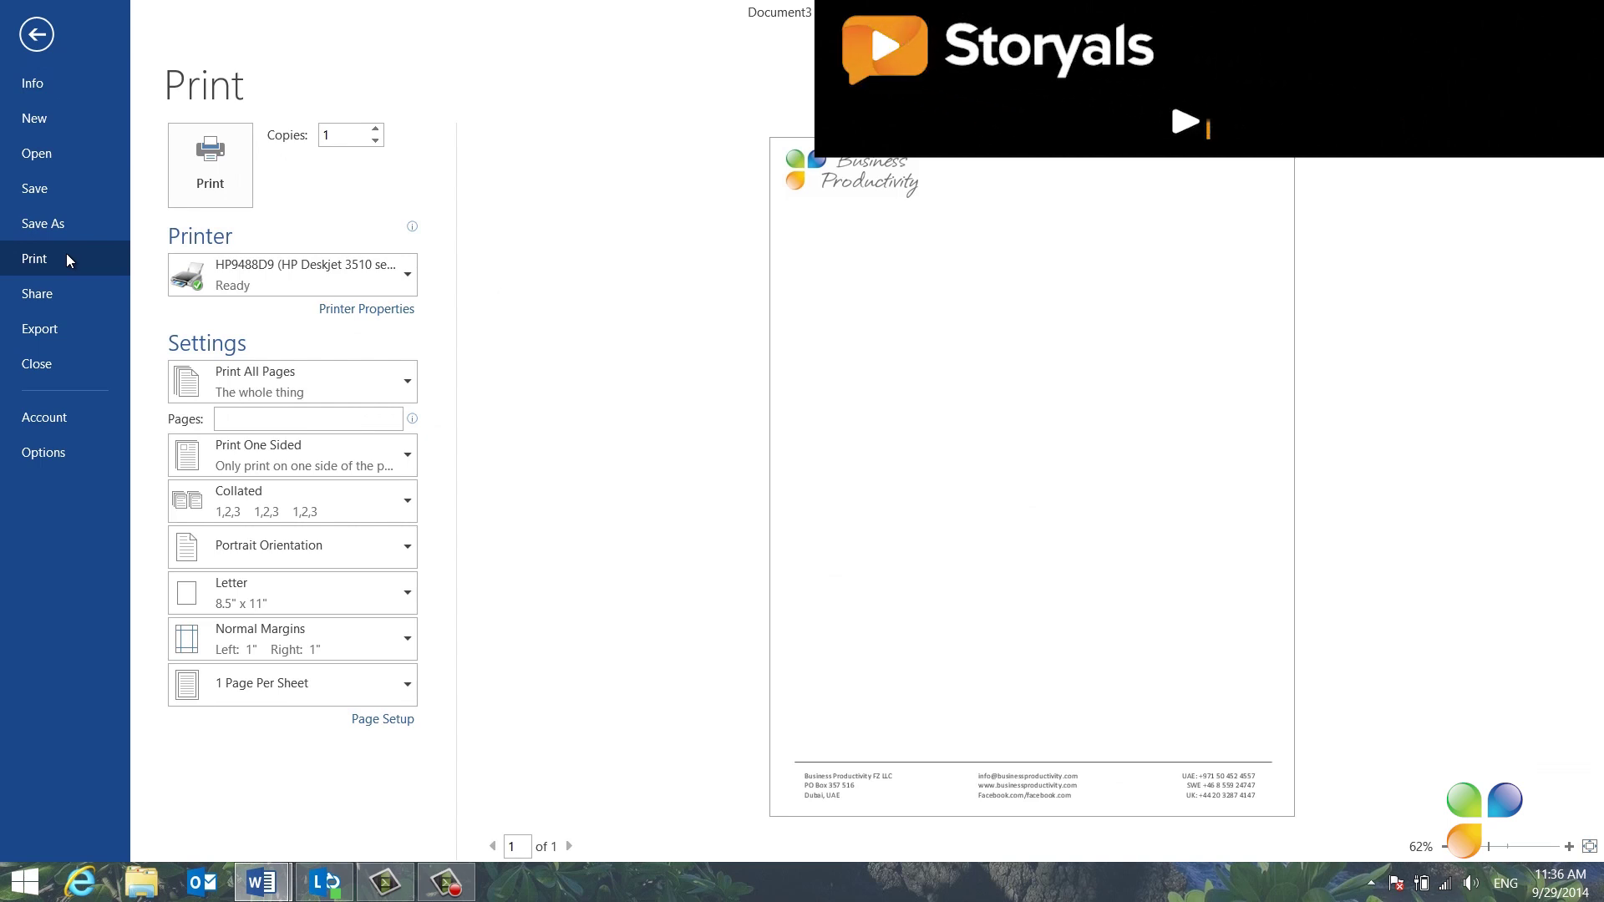
Step: Save the letterhead as a Word Template file named 'Letterhead Template' in Custom Office Templates
click(50, 228)
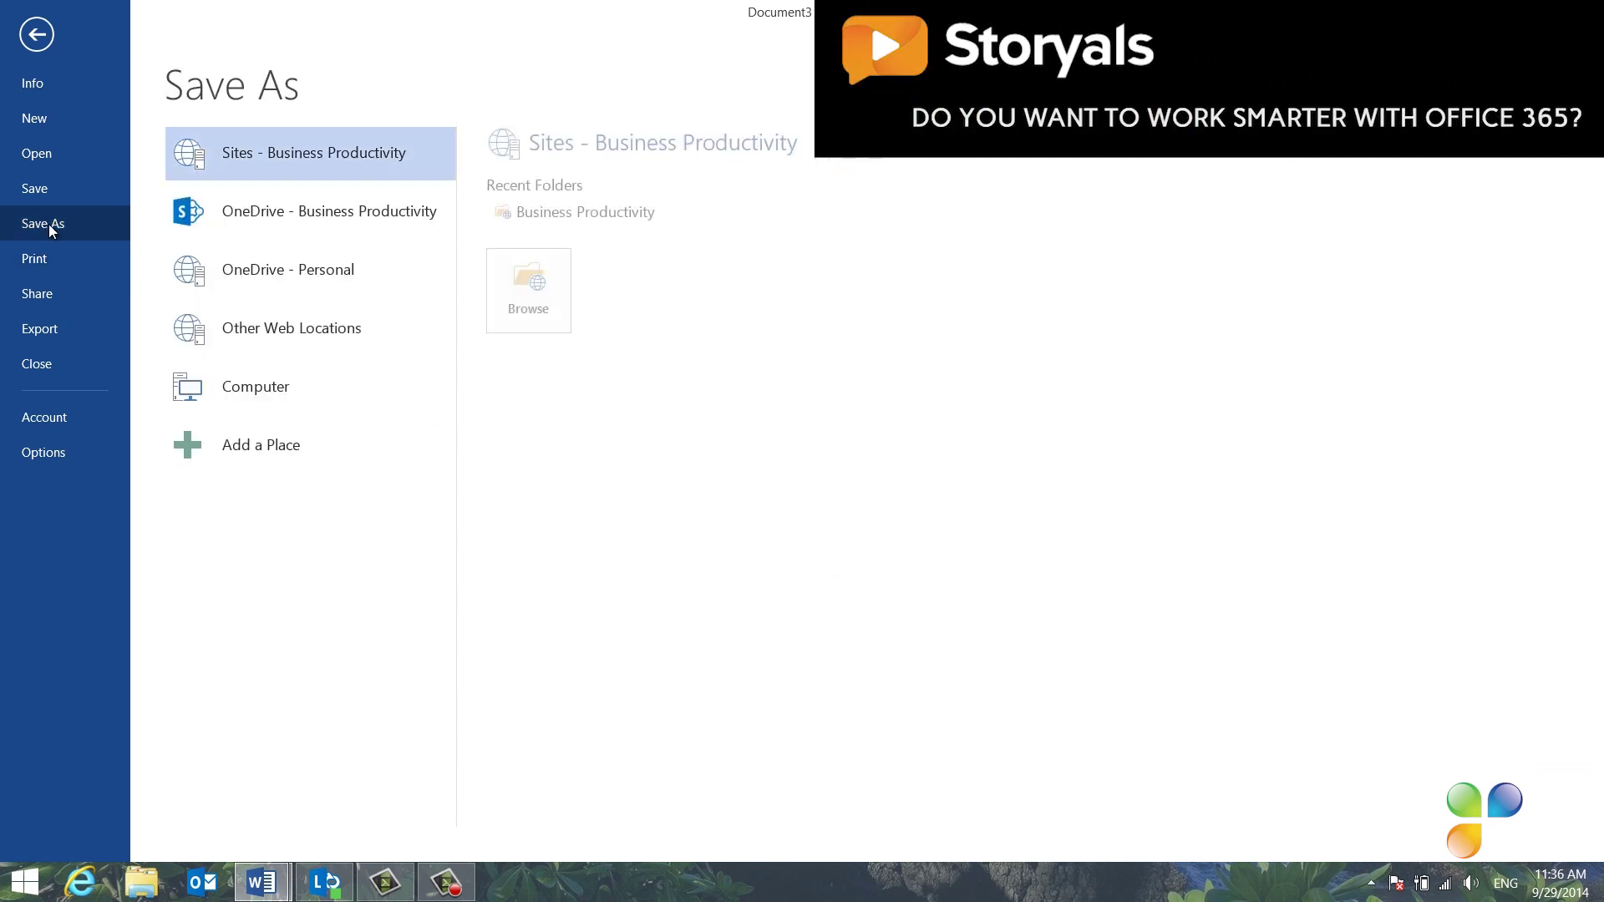
click(253, 405)
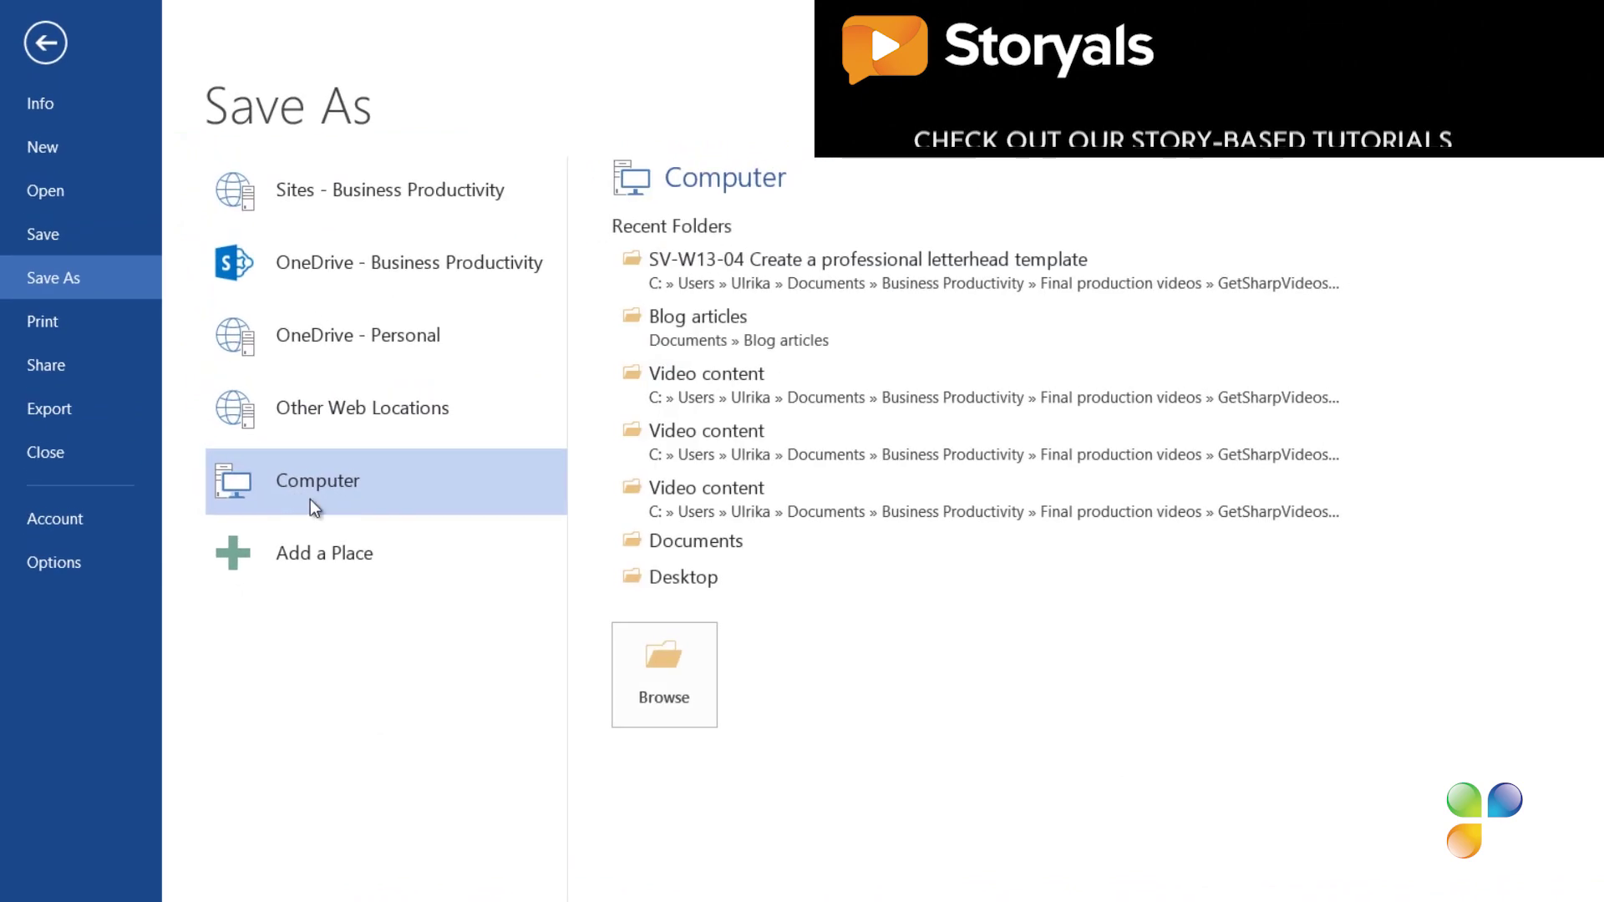
click(665, 668)
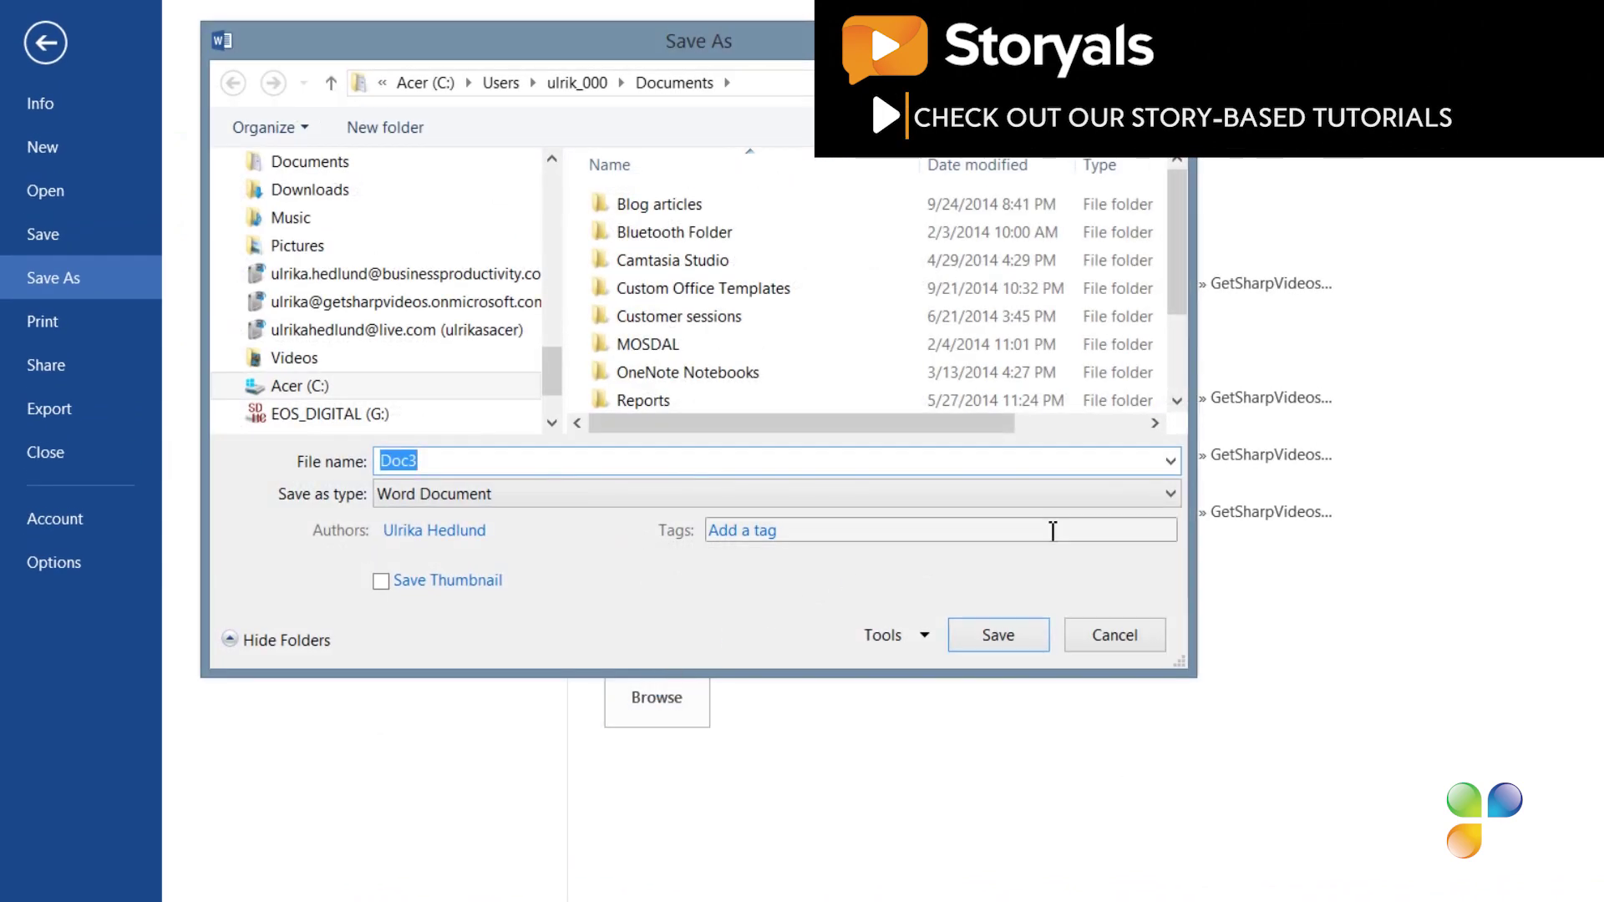
click(1170, 494)
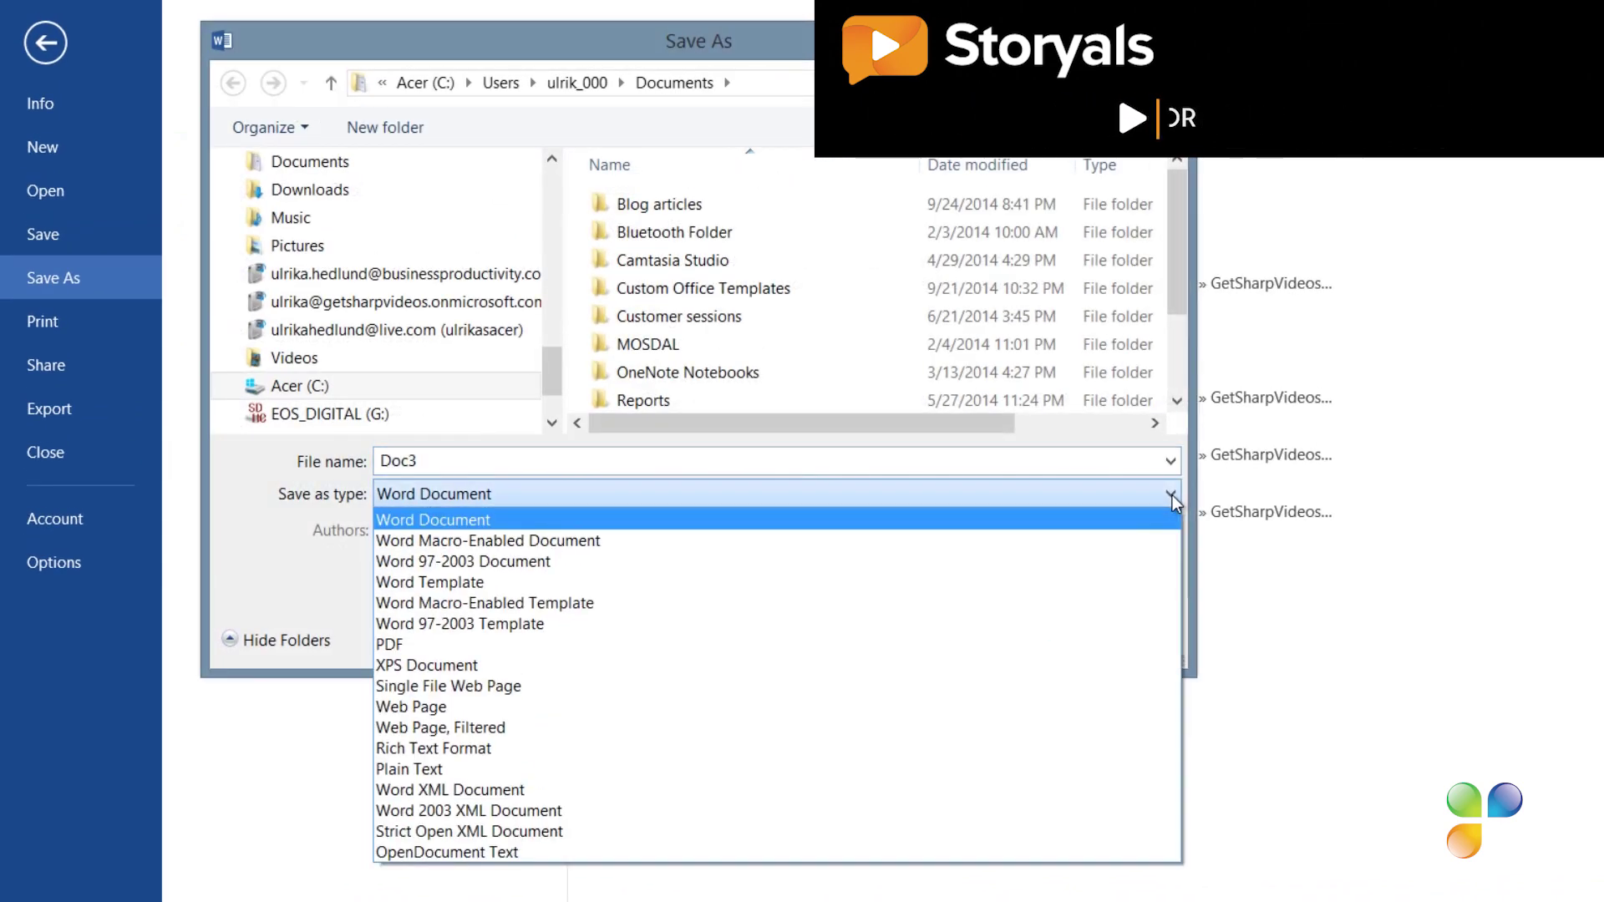
click(1100, 582)
double_click(422, 460)
text(L)
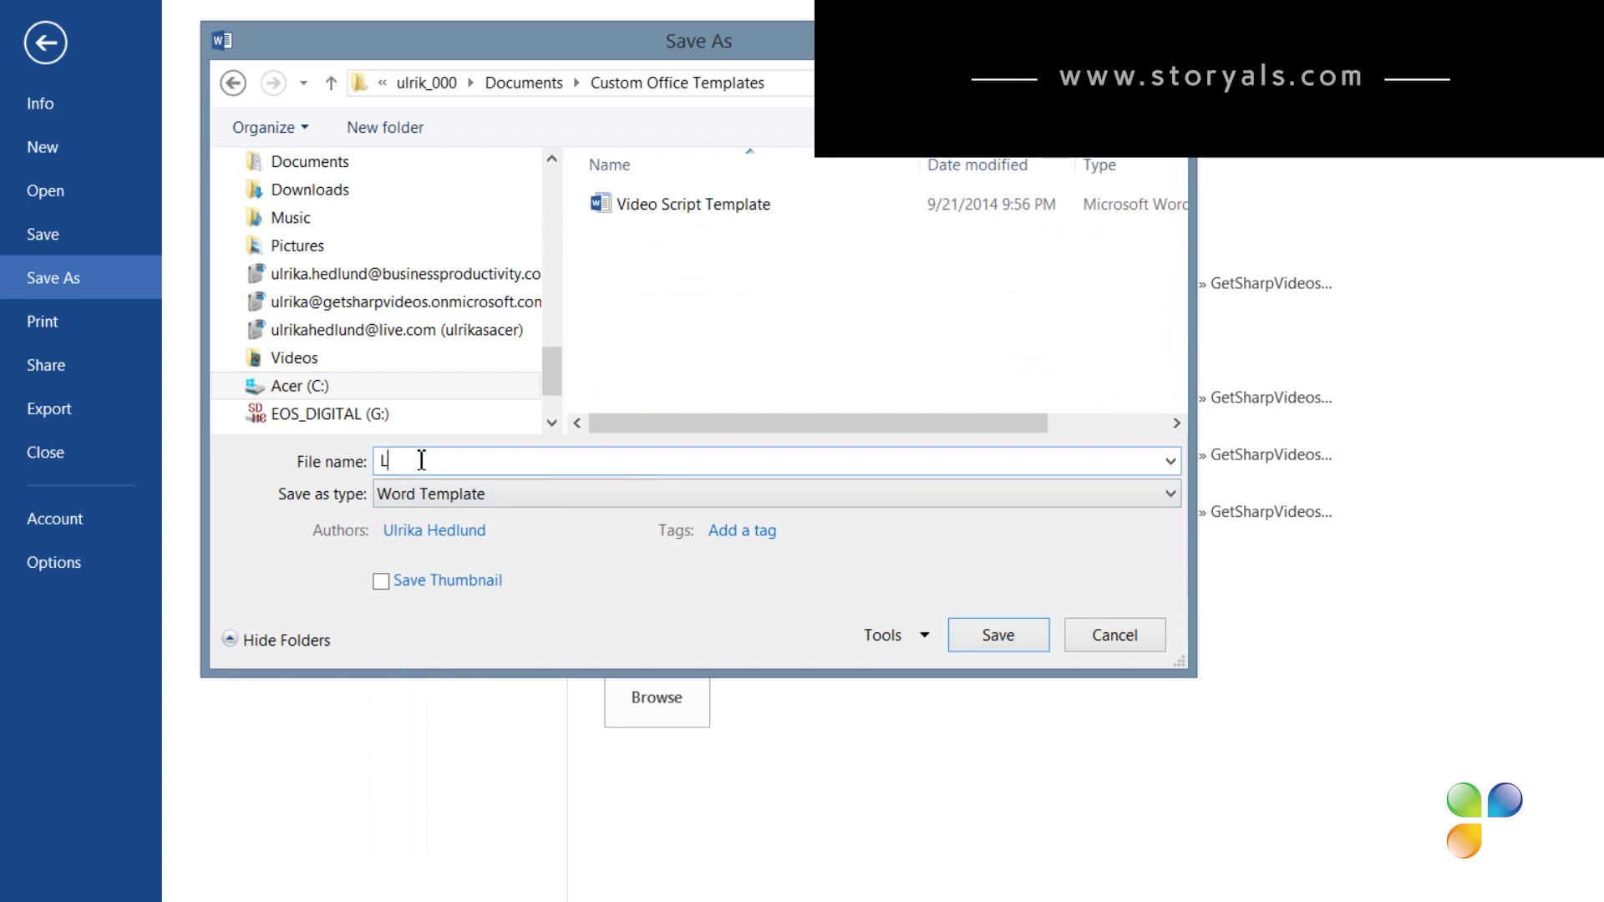
text(etterhead Te)
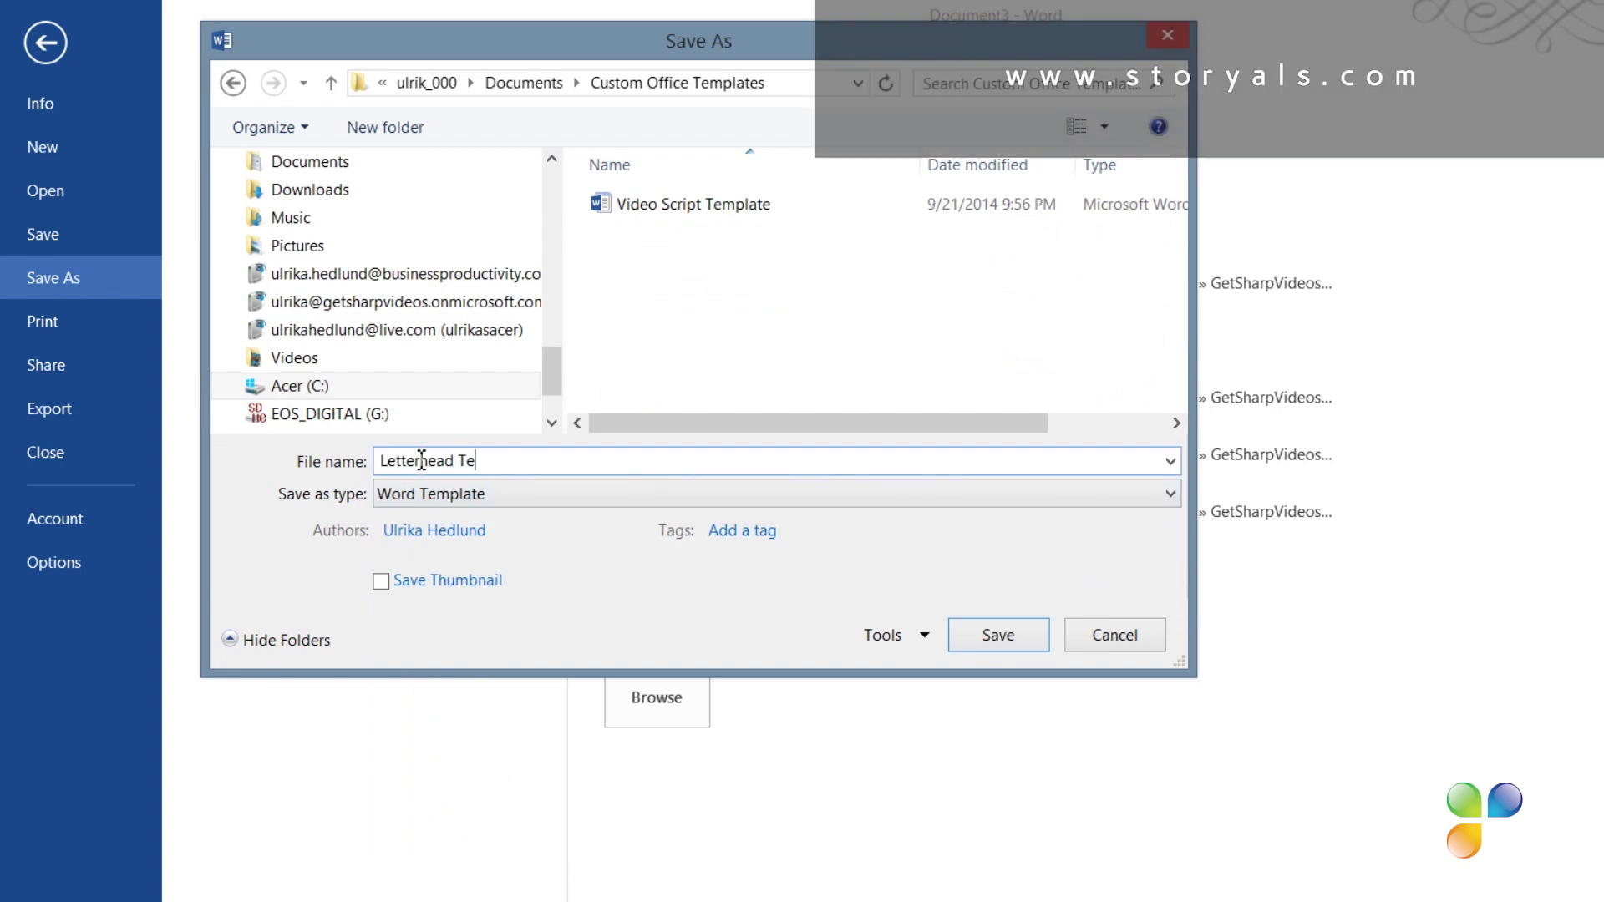
text(mplate)
key(Return)
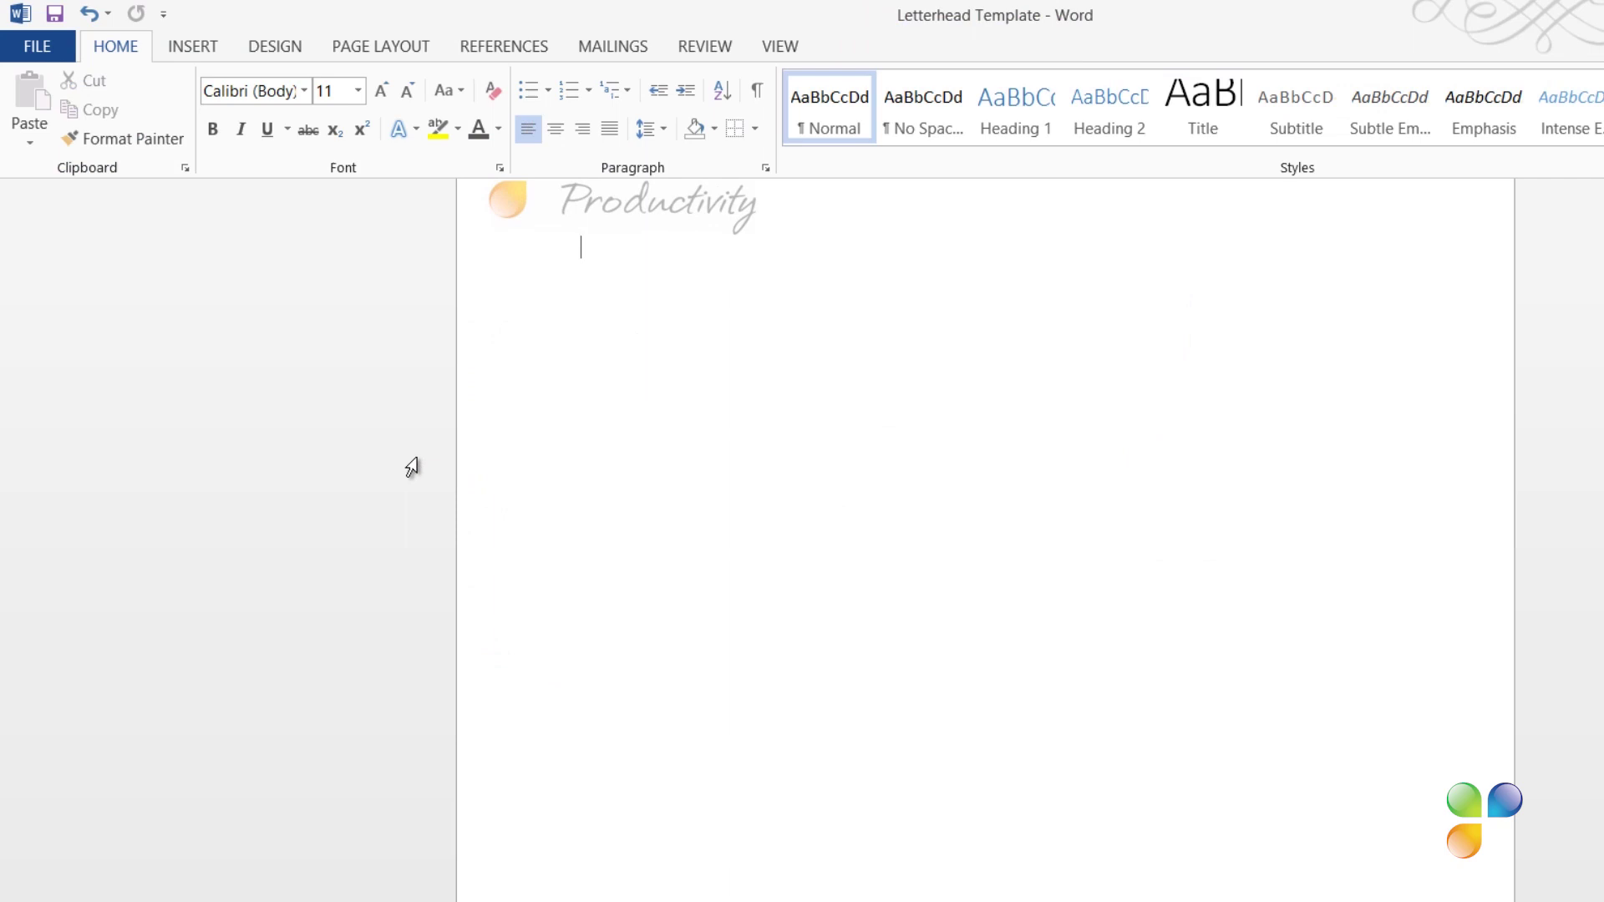
scroll(413, 466, up, 1)
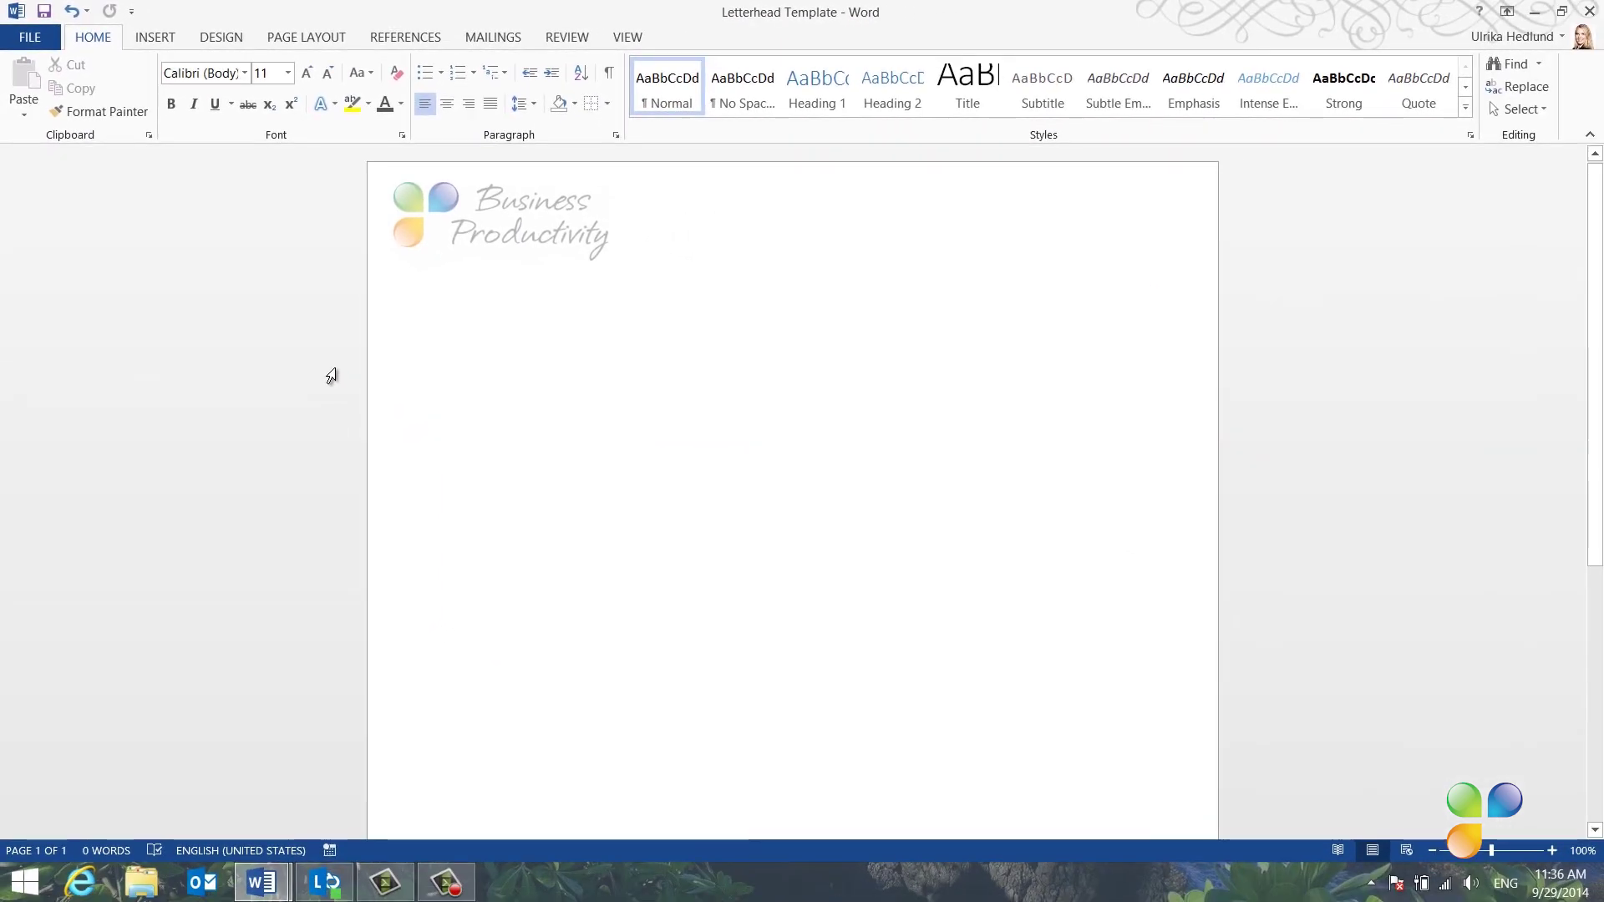
Step: Pin Letterhead Template in the PERSONAL templates list of File > New
click(35, 38)
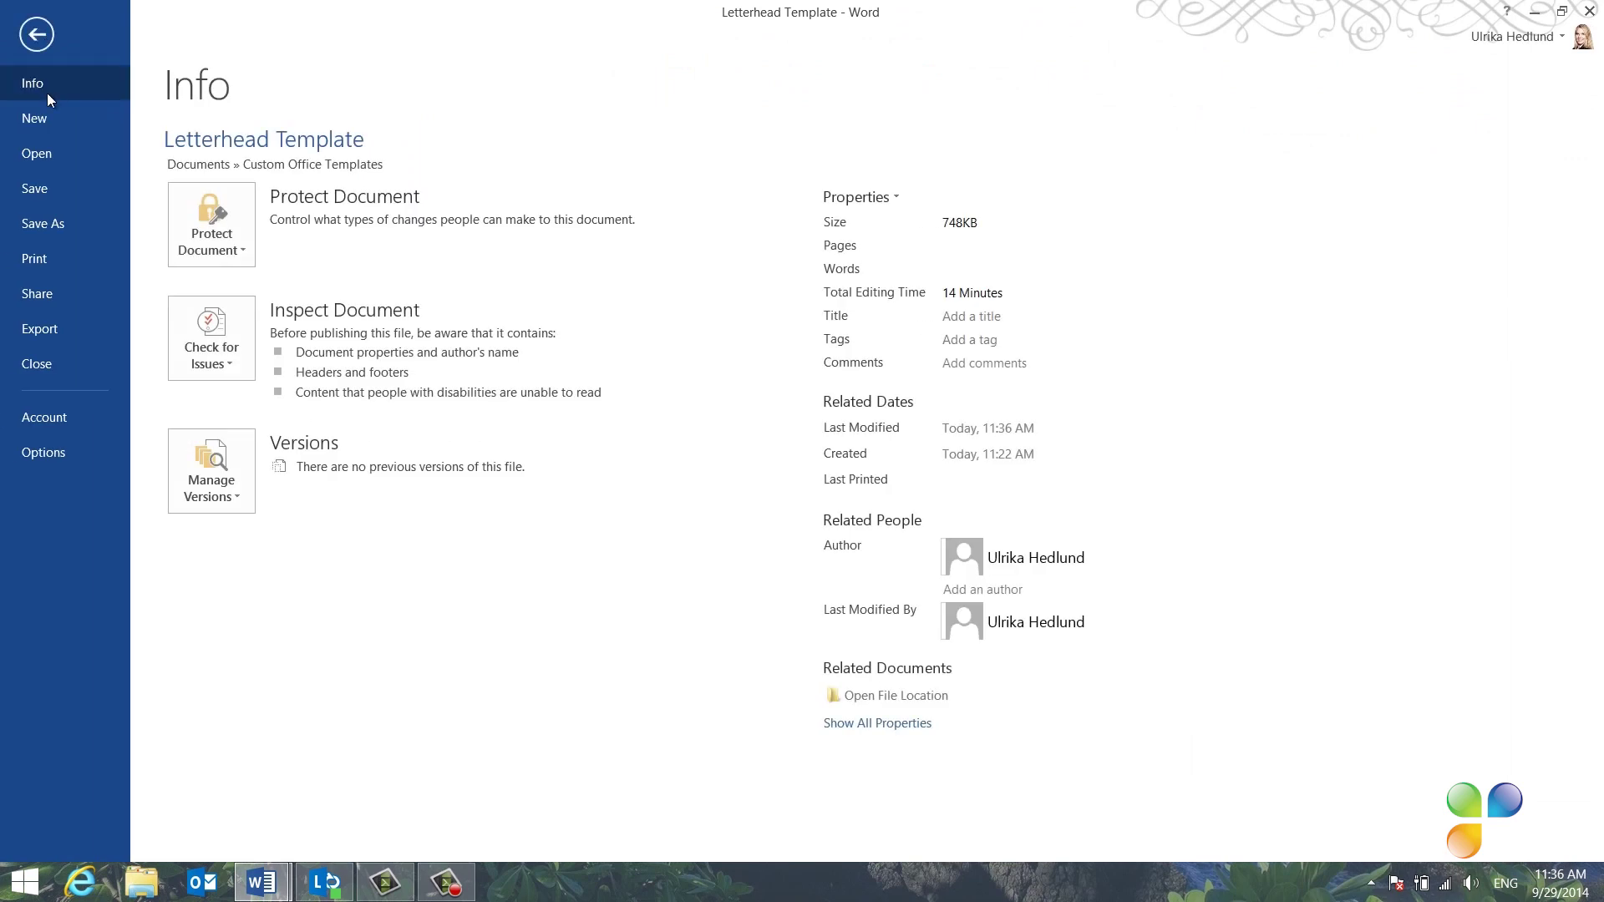
click(52, 122)
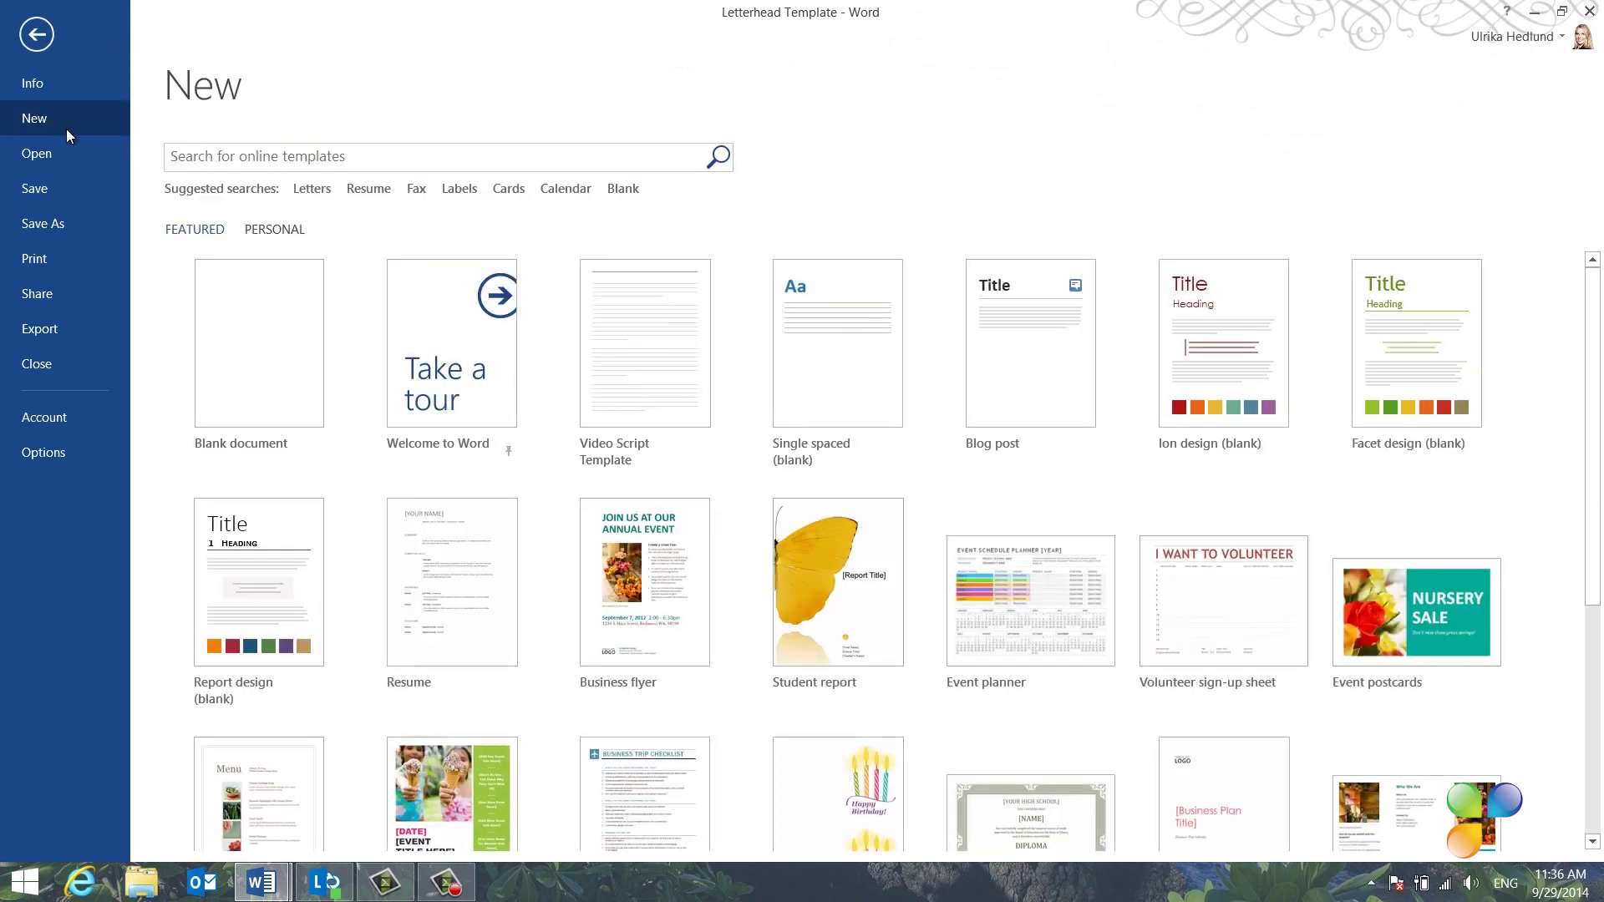
click(265, 237)
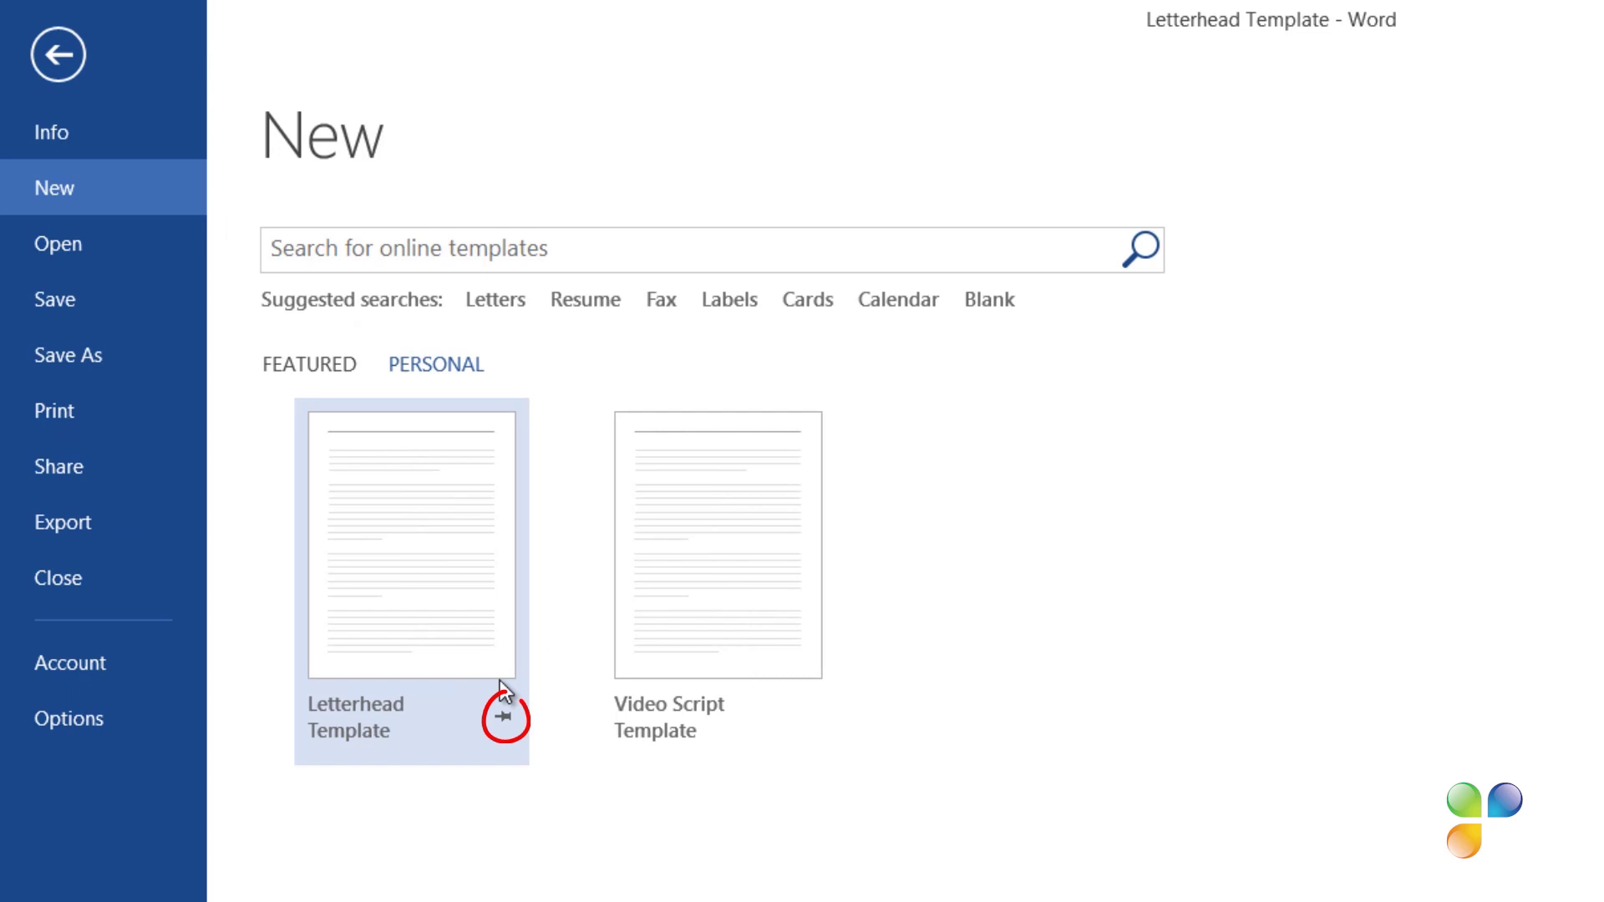
click(504, 719)
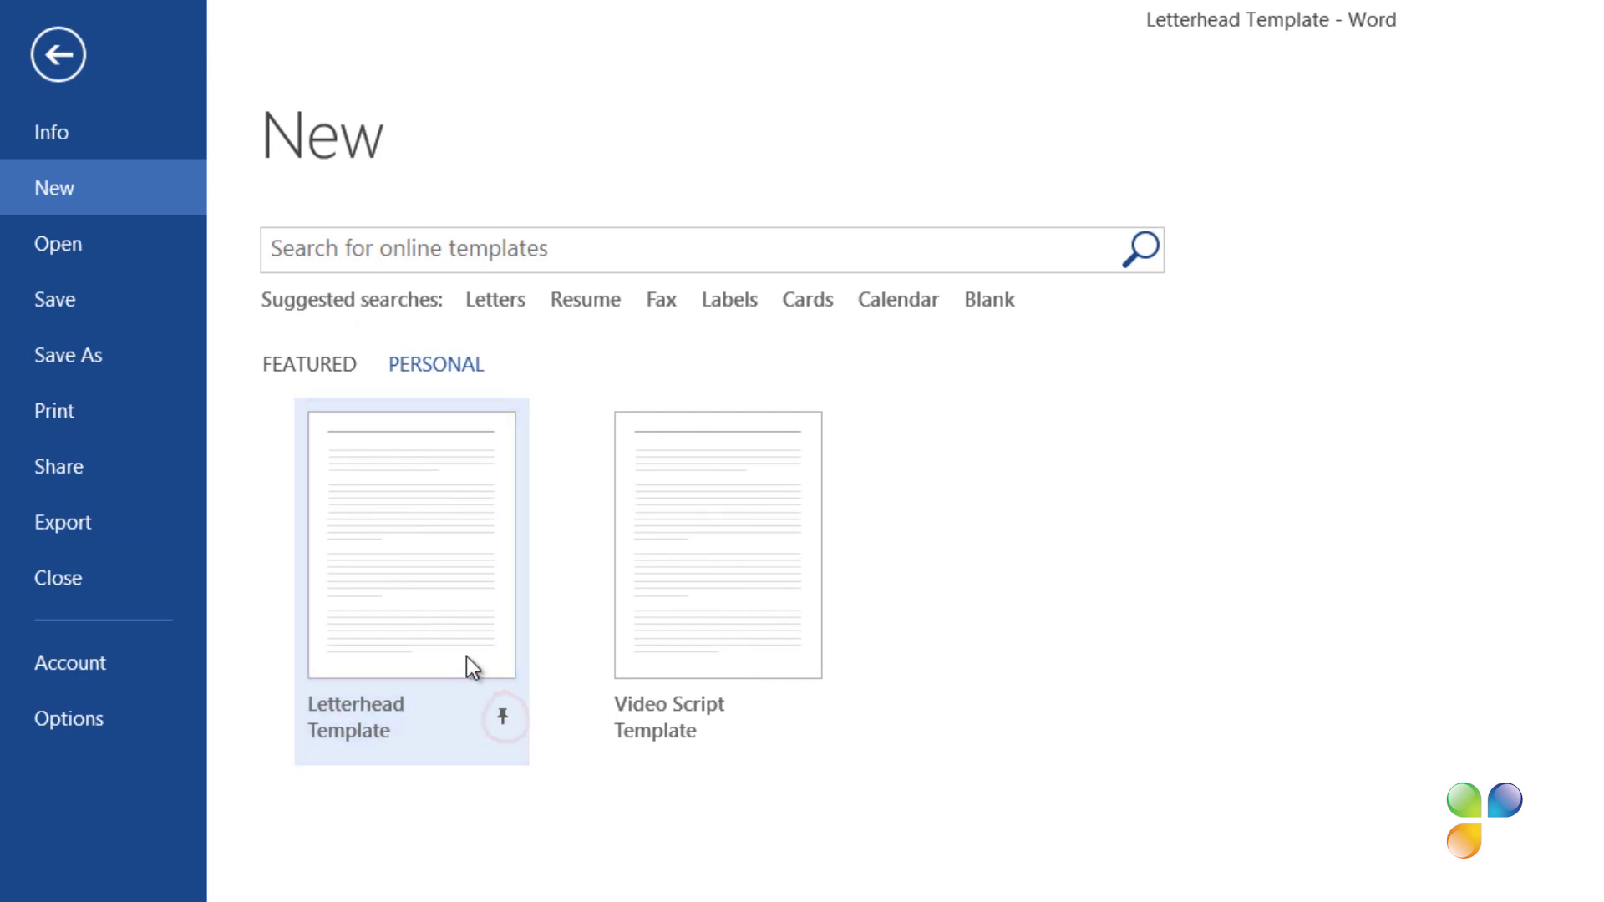
click(315, 374)
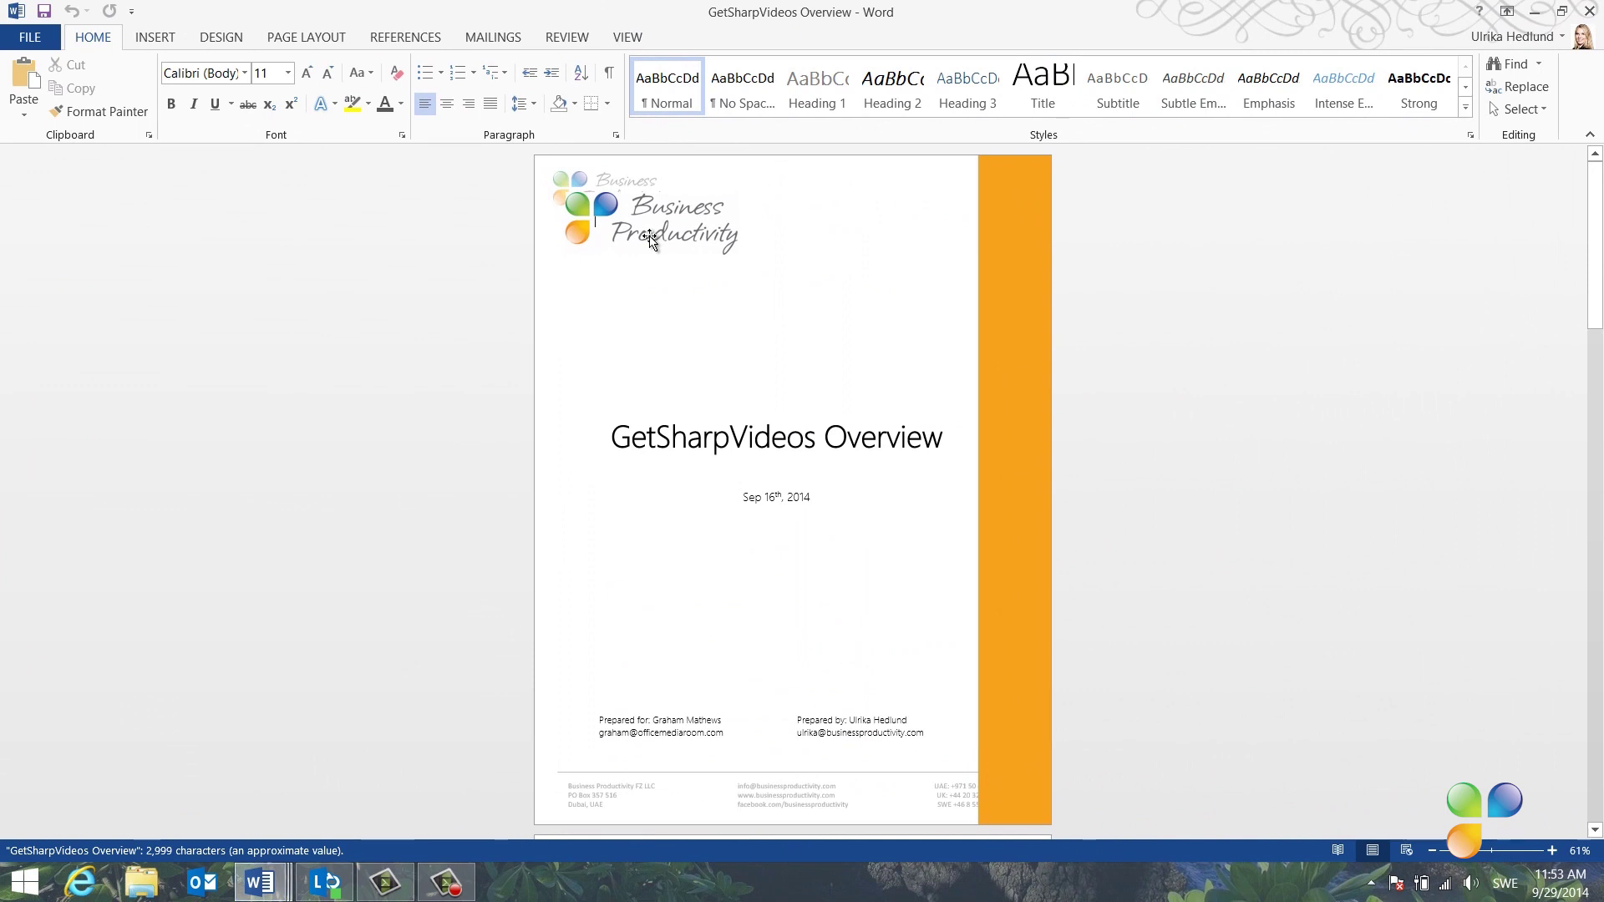
Step: View Multiple Pages, test-delete and restore the header logo, then enable Different First Page
click(642, 38)
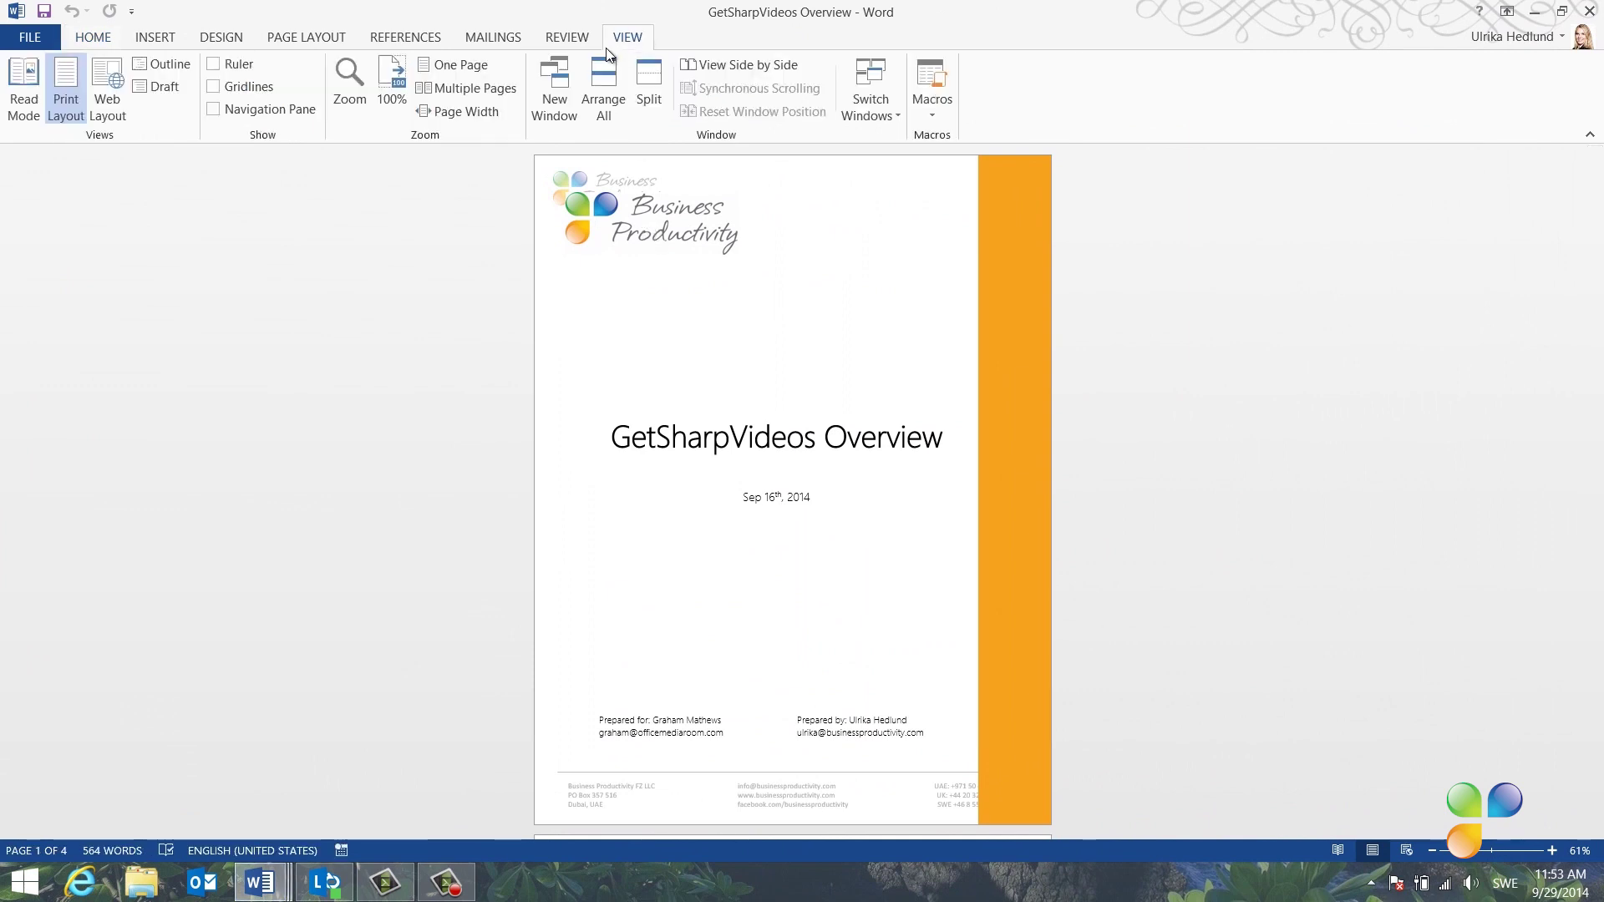
click(499, 93)
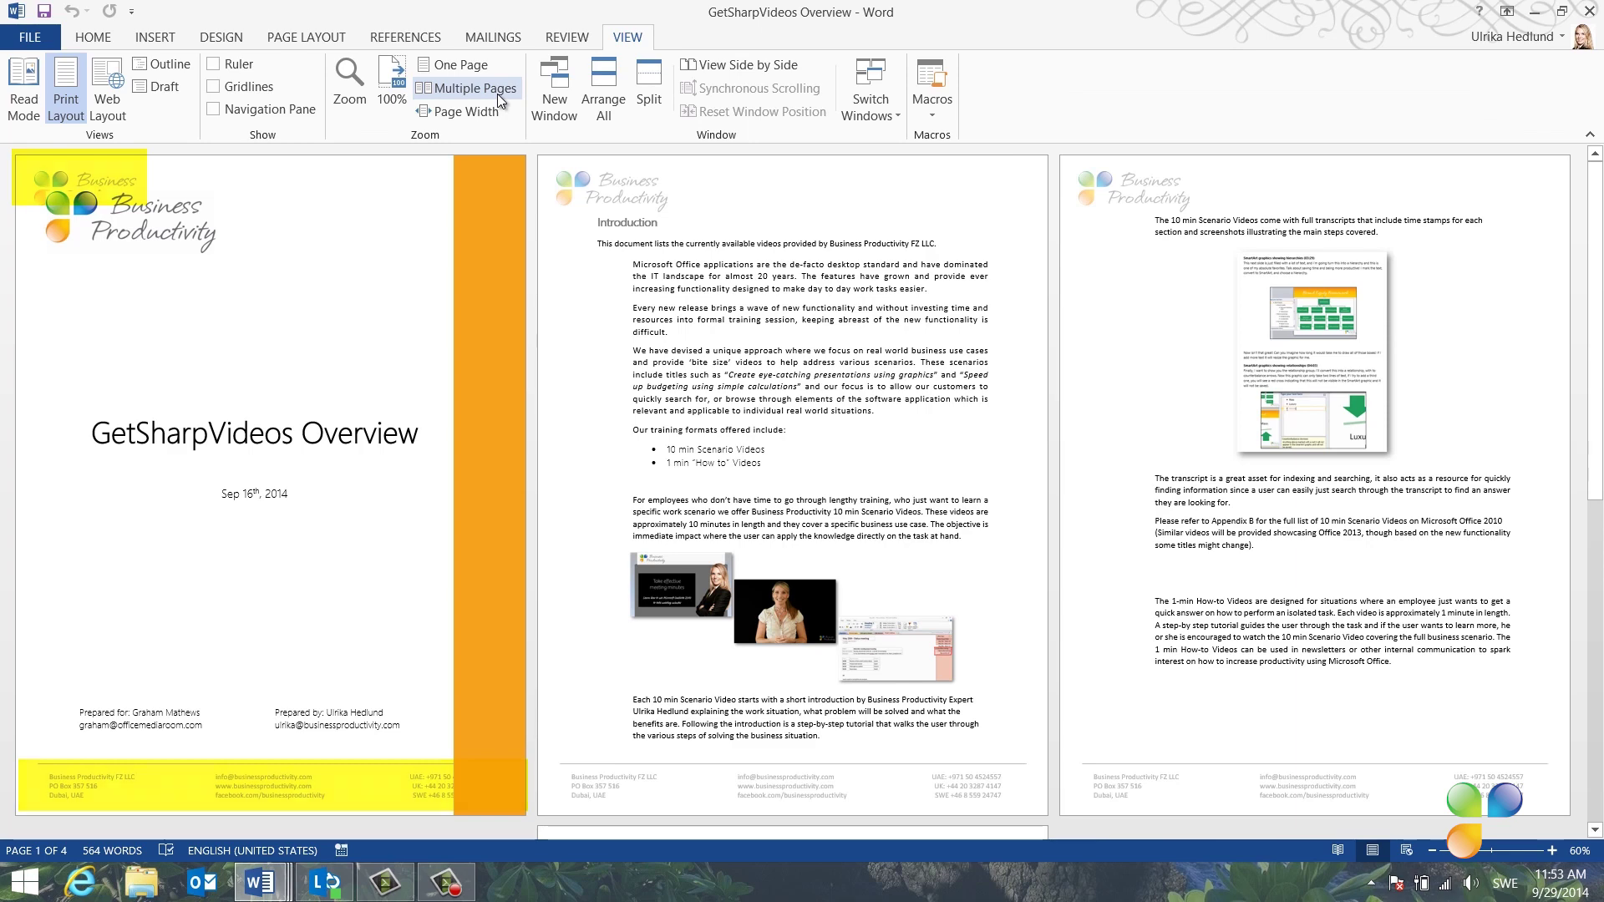
double_click(122, 173)
click(96, 183)
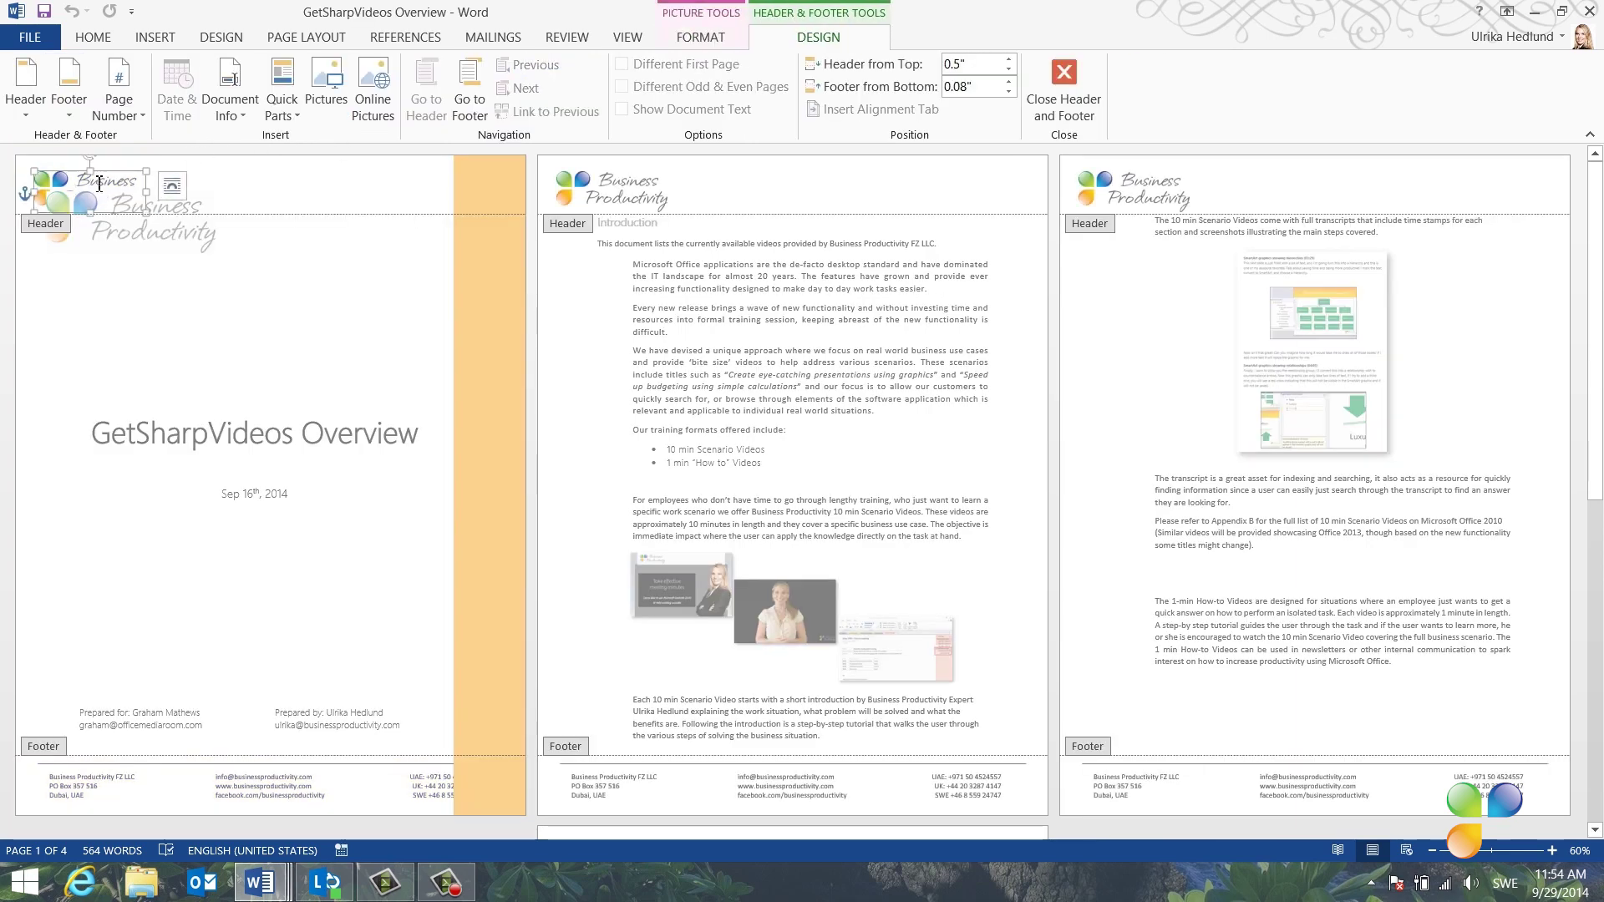
key(Delete)
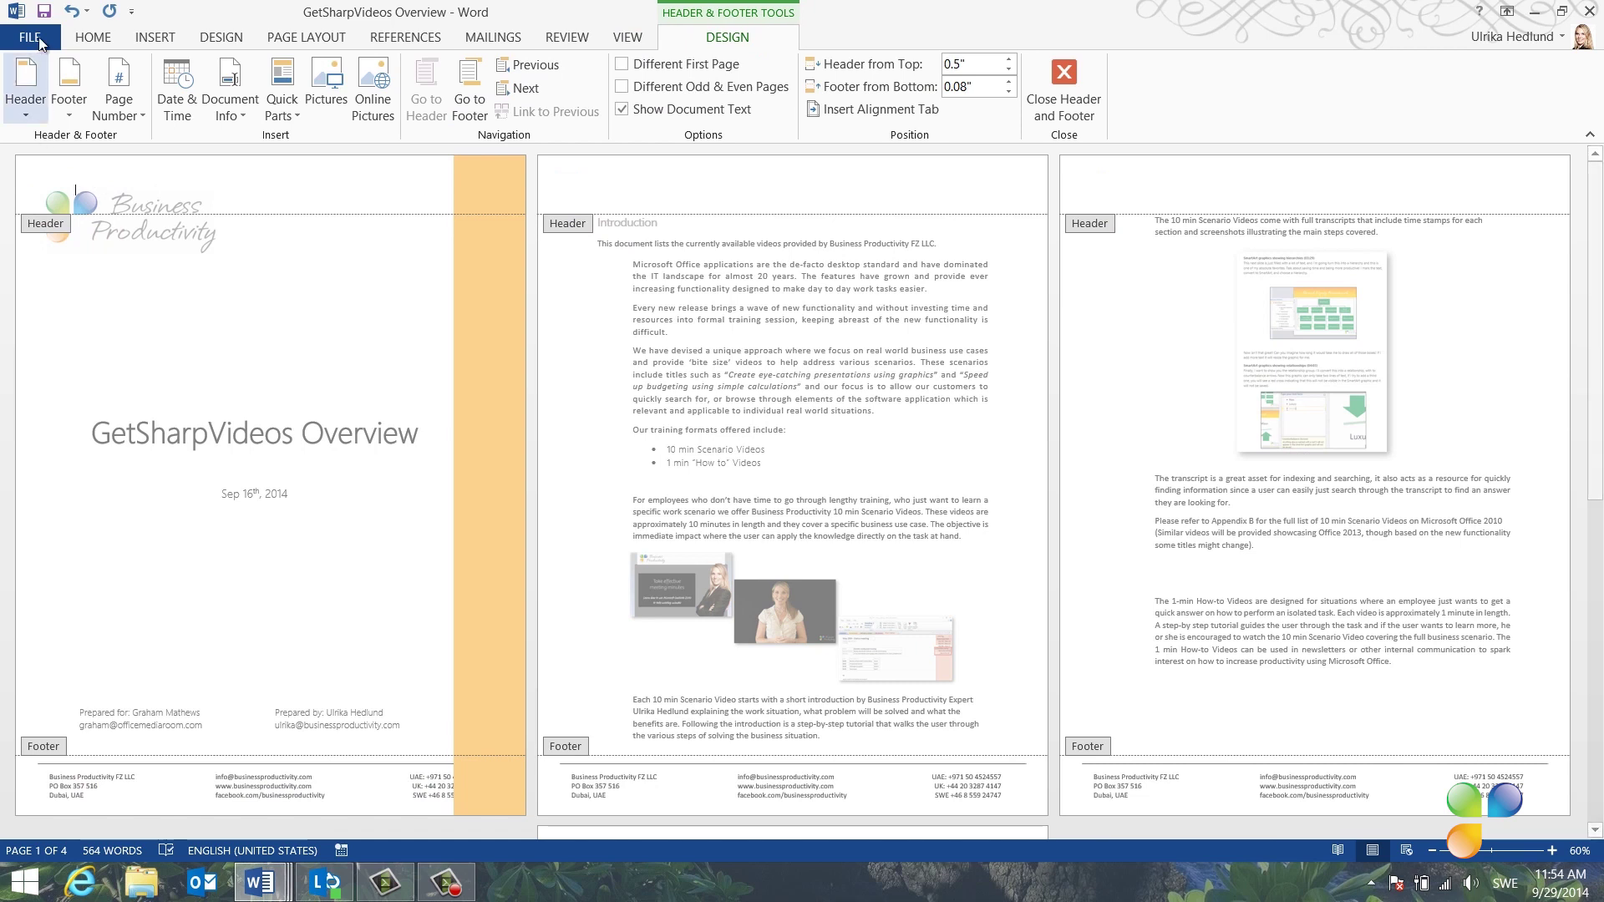
click(75, 12)
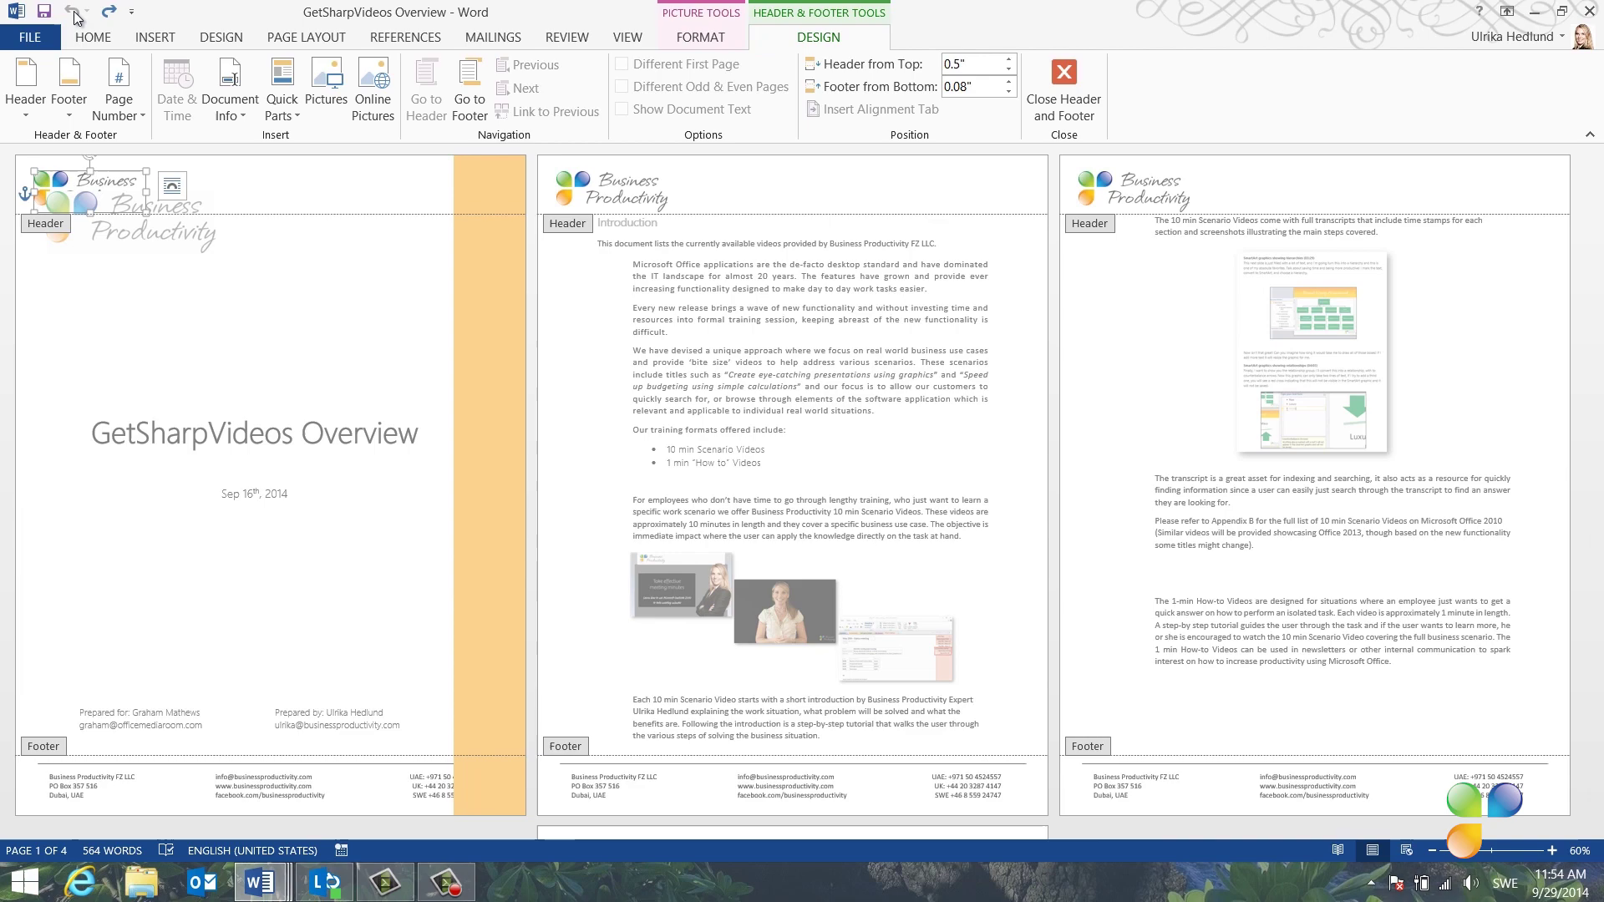
key(Escape)
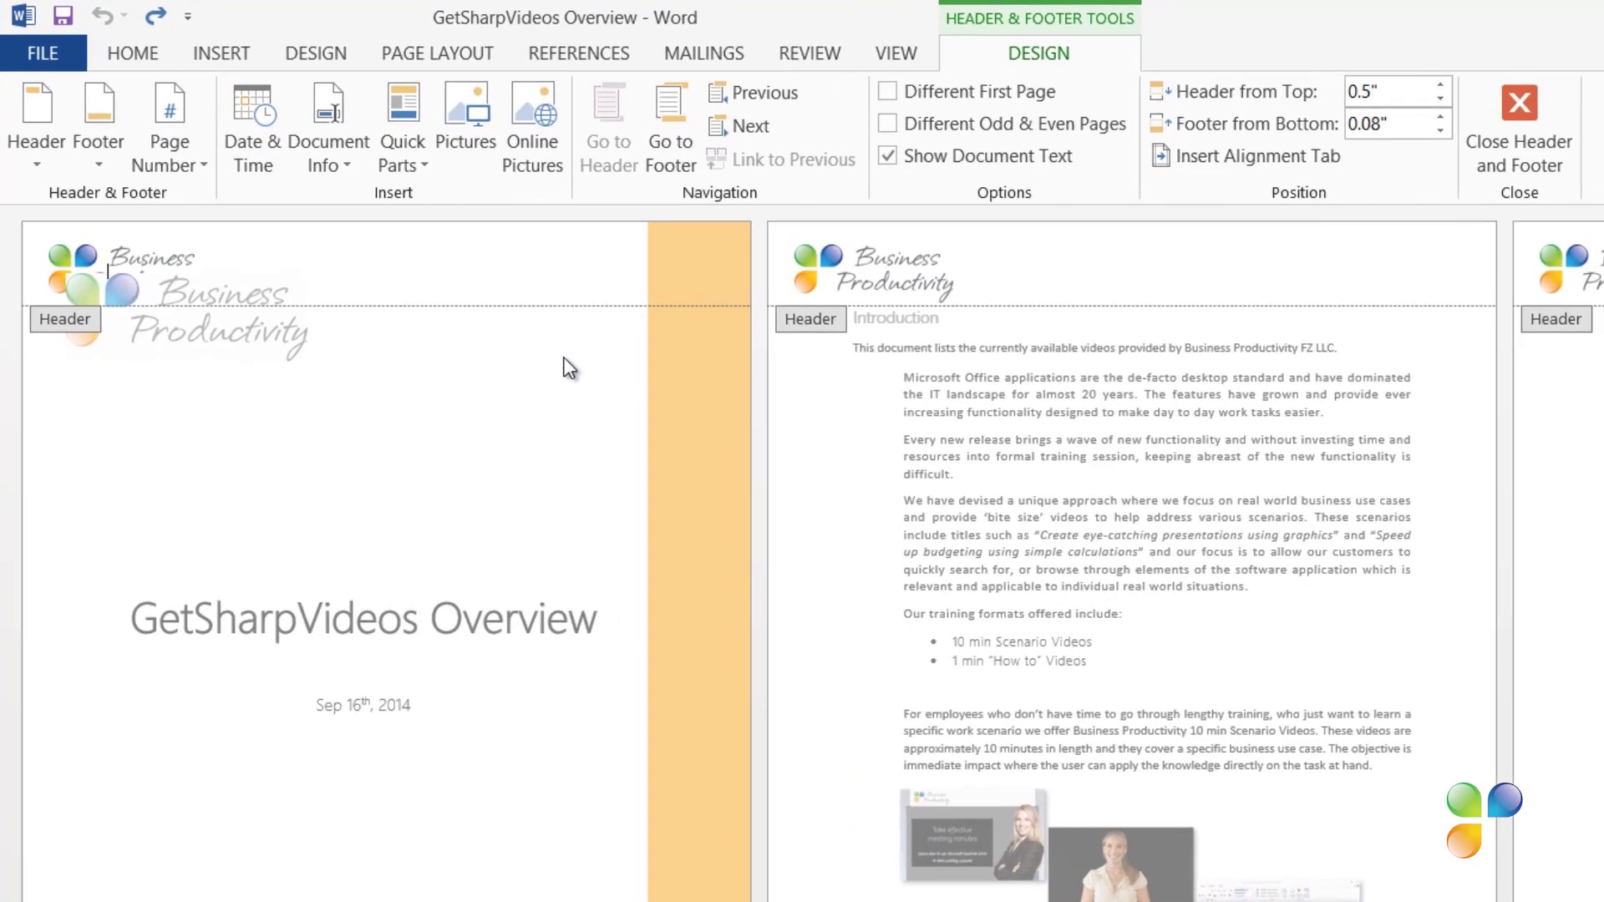
click(889, 92)
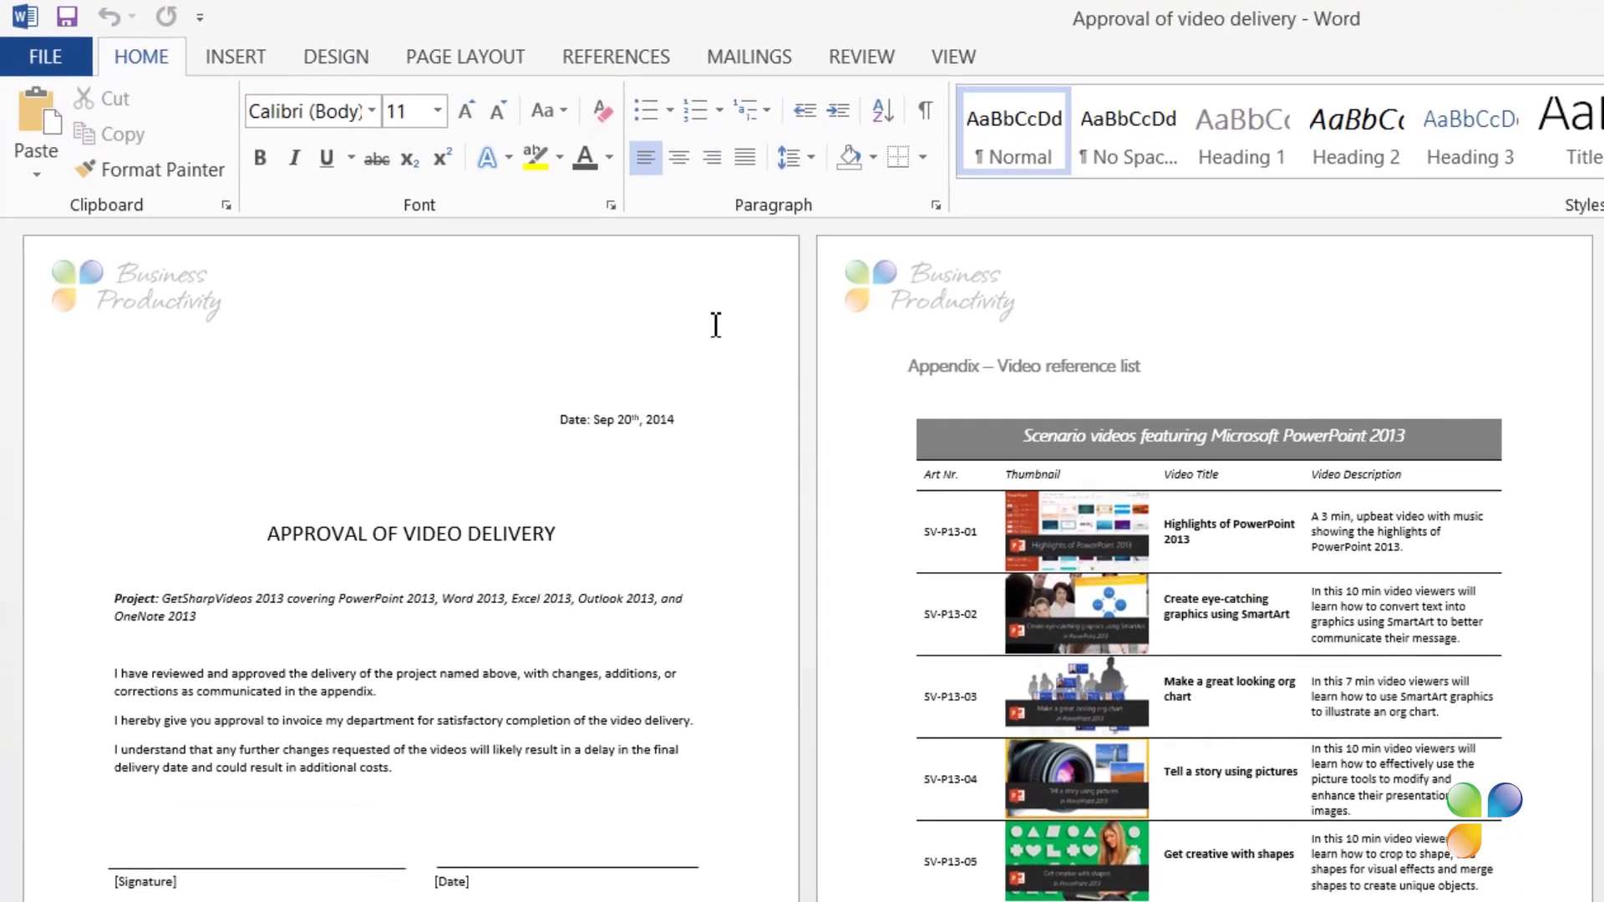
Step: Undo the last edit and insert a Continuous section break before the Appendix – Video reference list
key(ctrl+z)
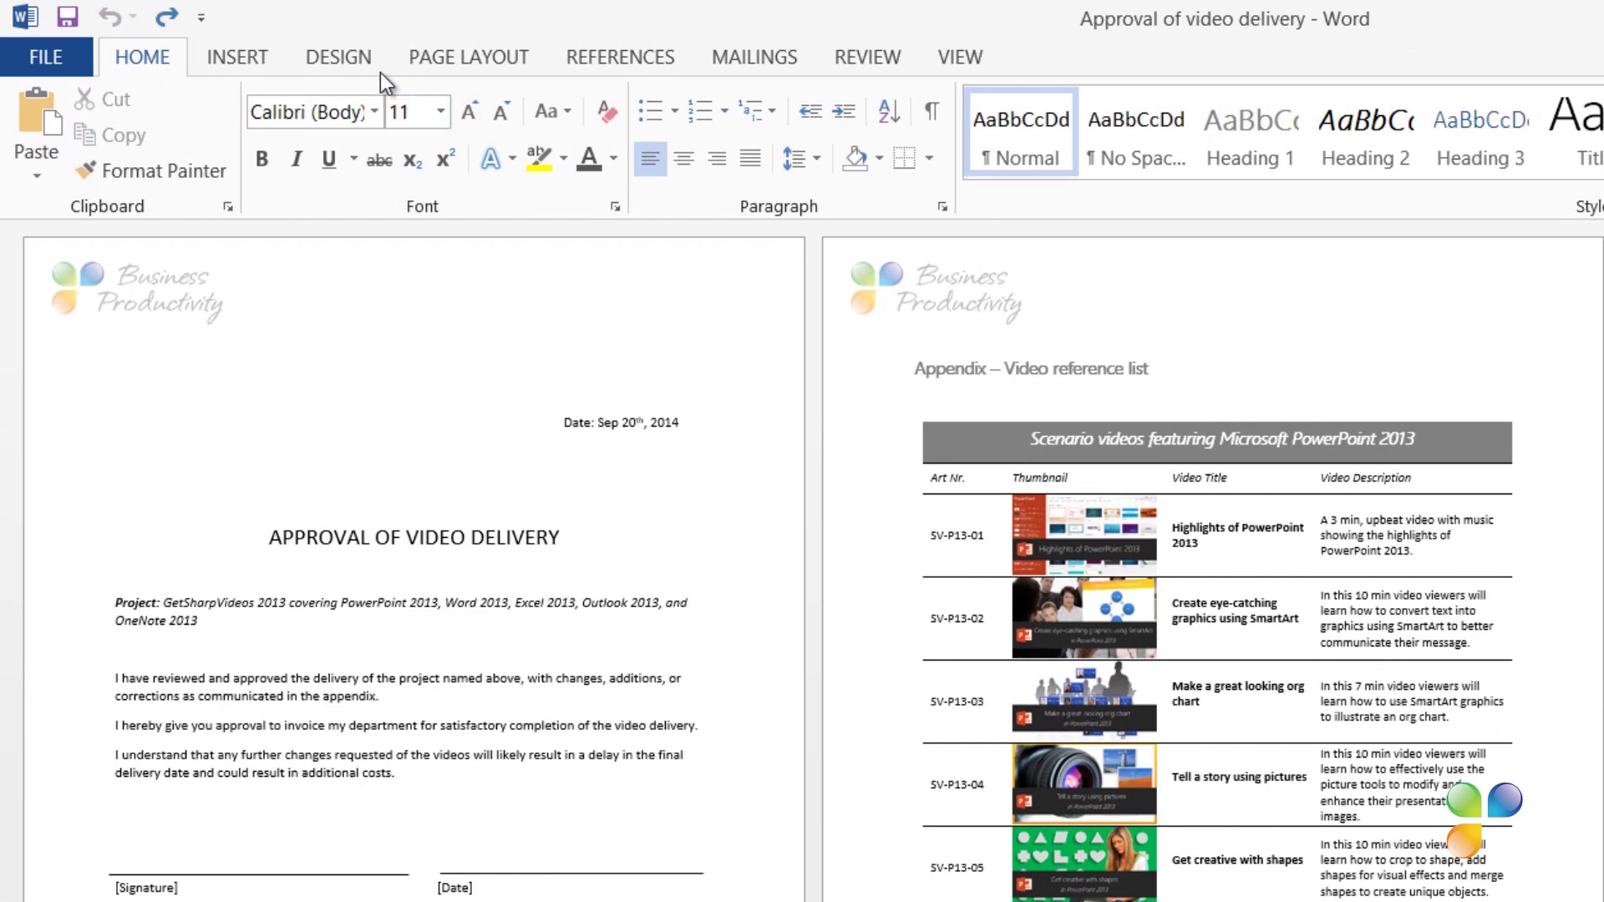
click(430, 73)
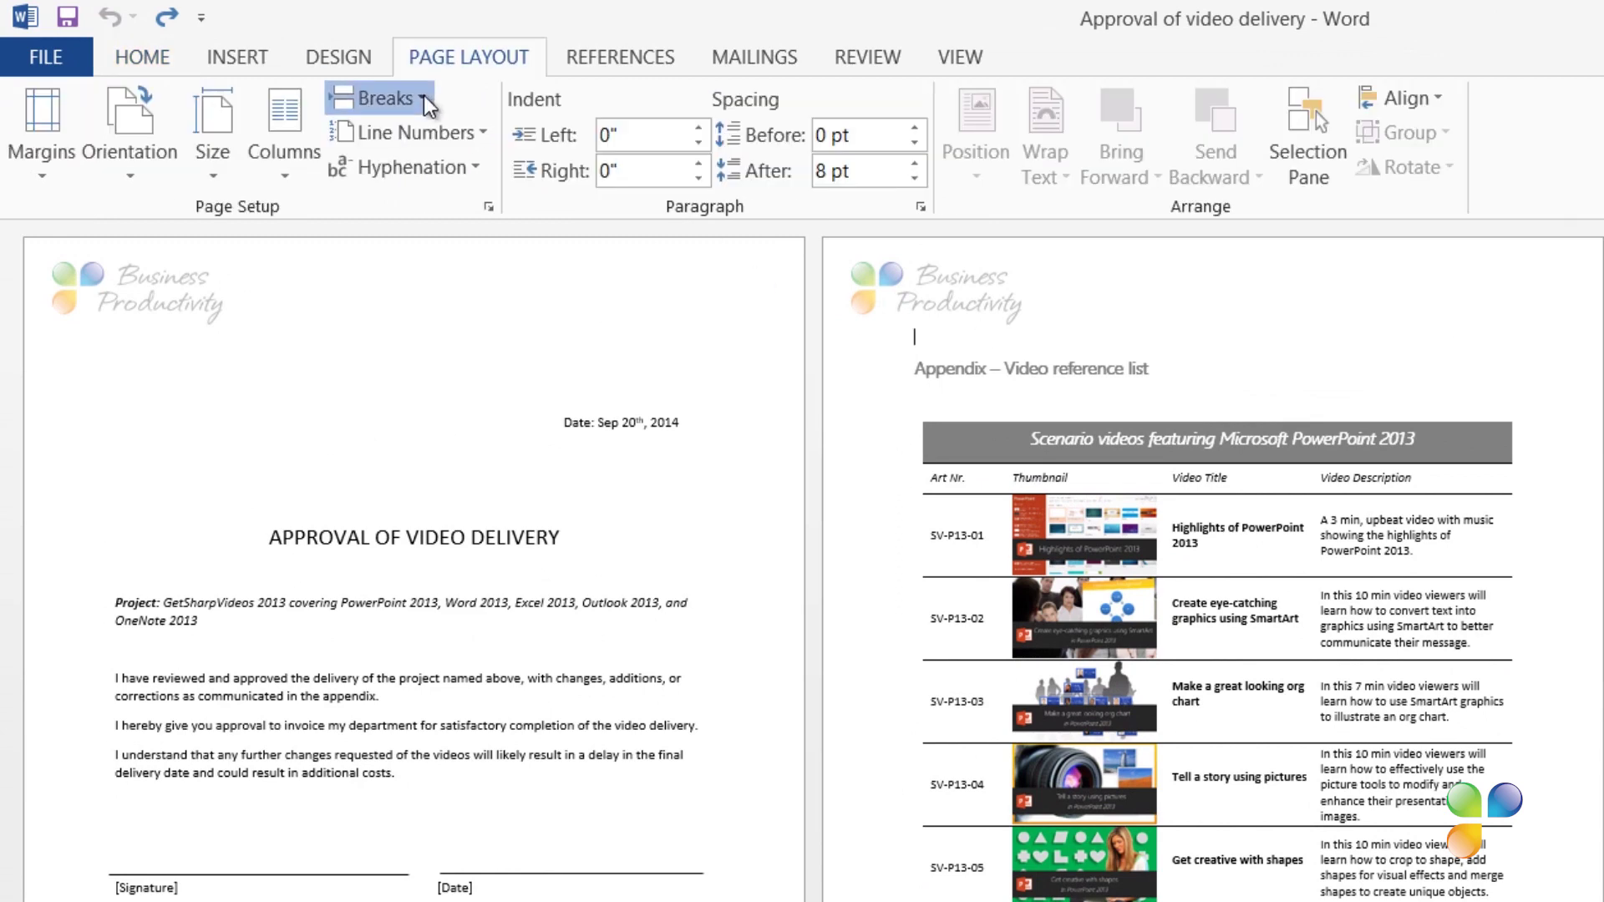
click(424, 97)
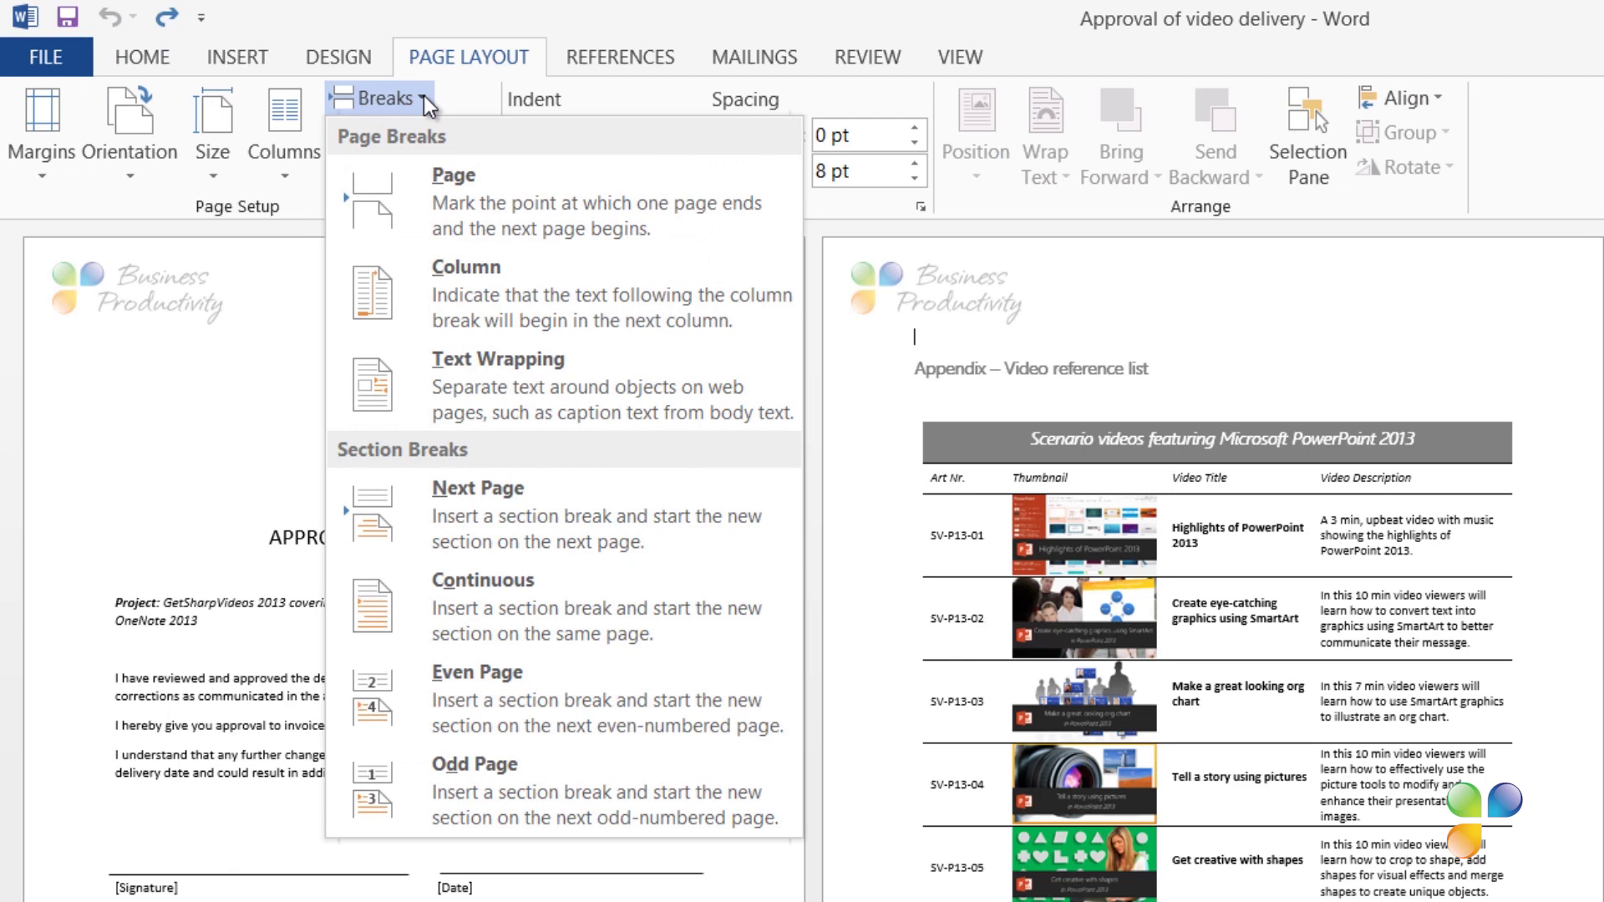
click(520, 597)
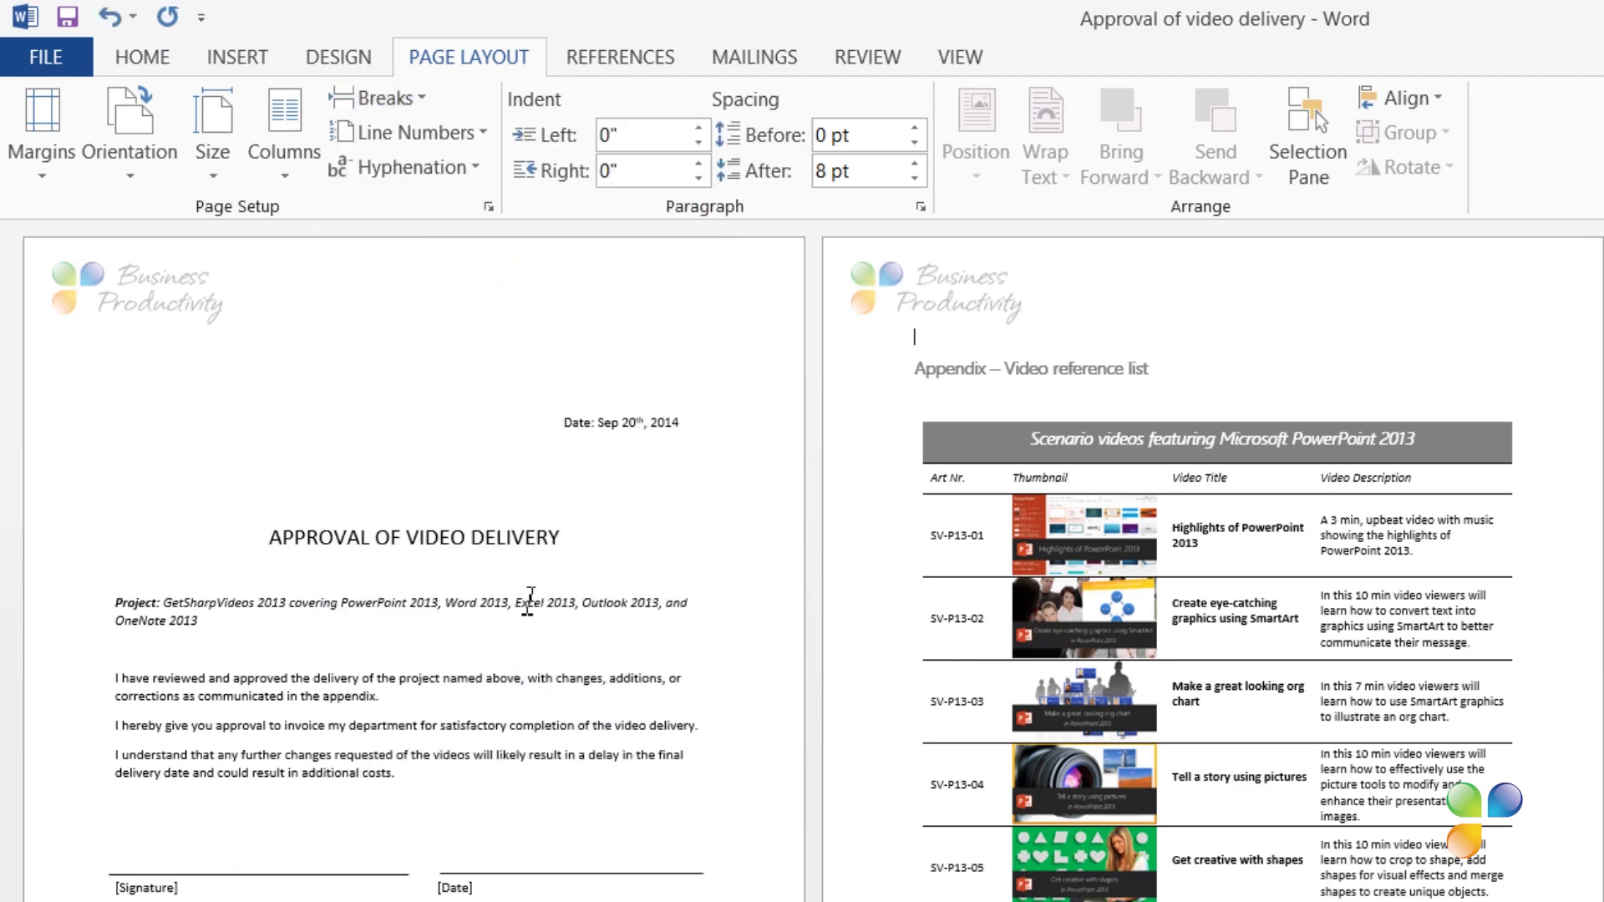
Step: Turn off Link to Previous in the Section 2 header and delete its Business Productivity logo
double_click(1055, 273)
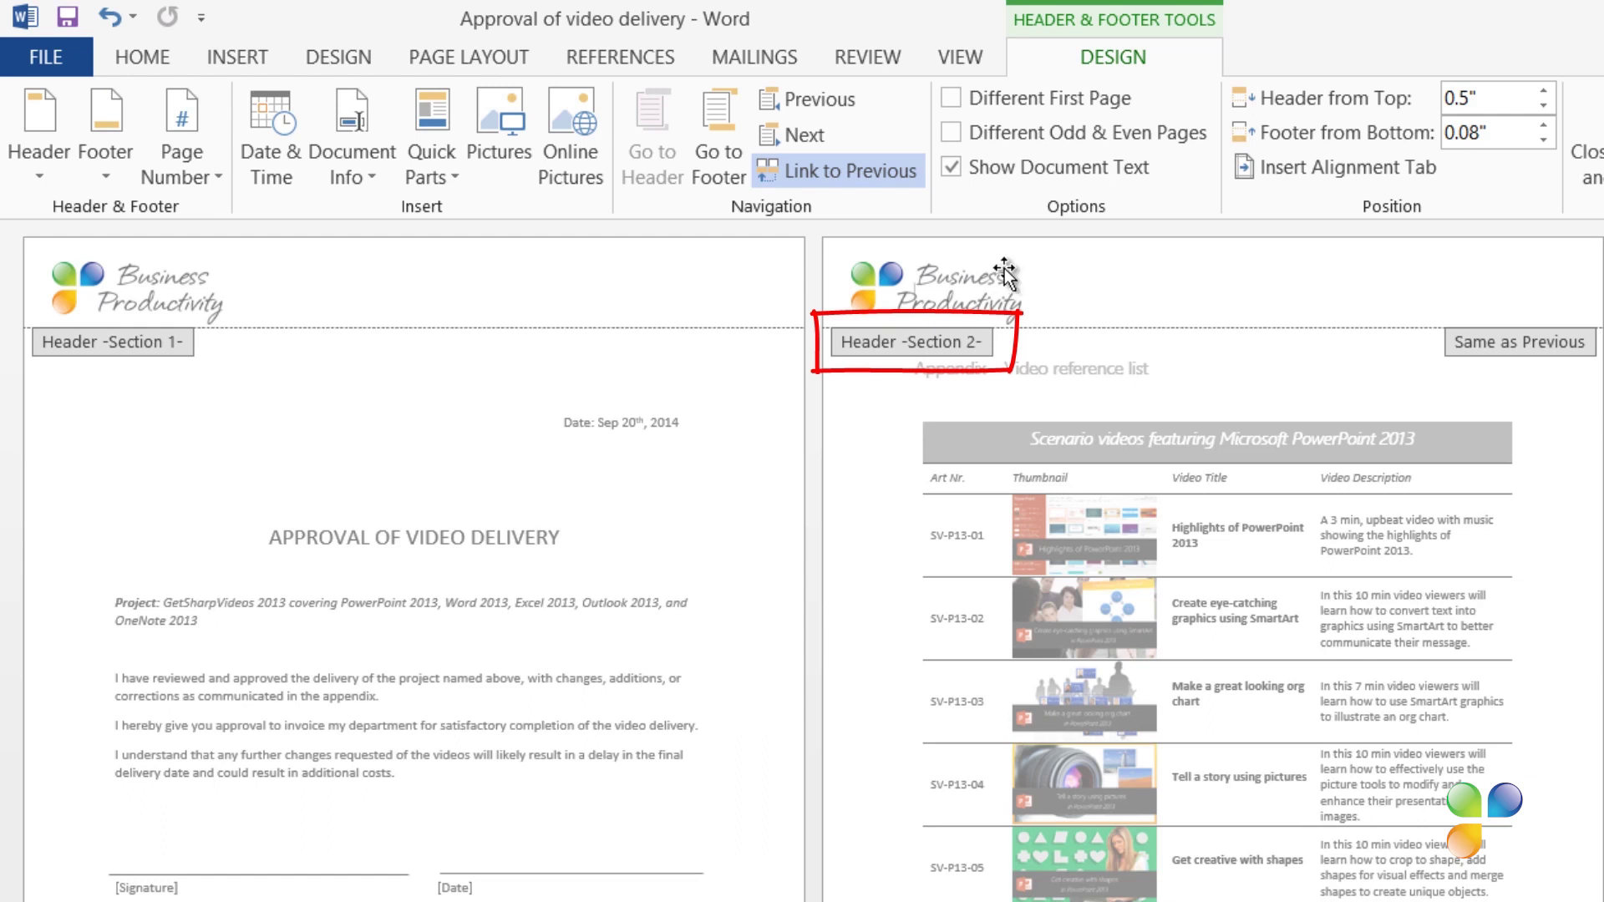
click(865, 172)
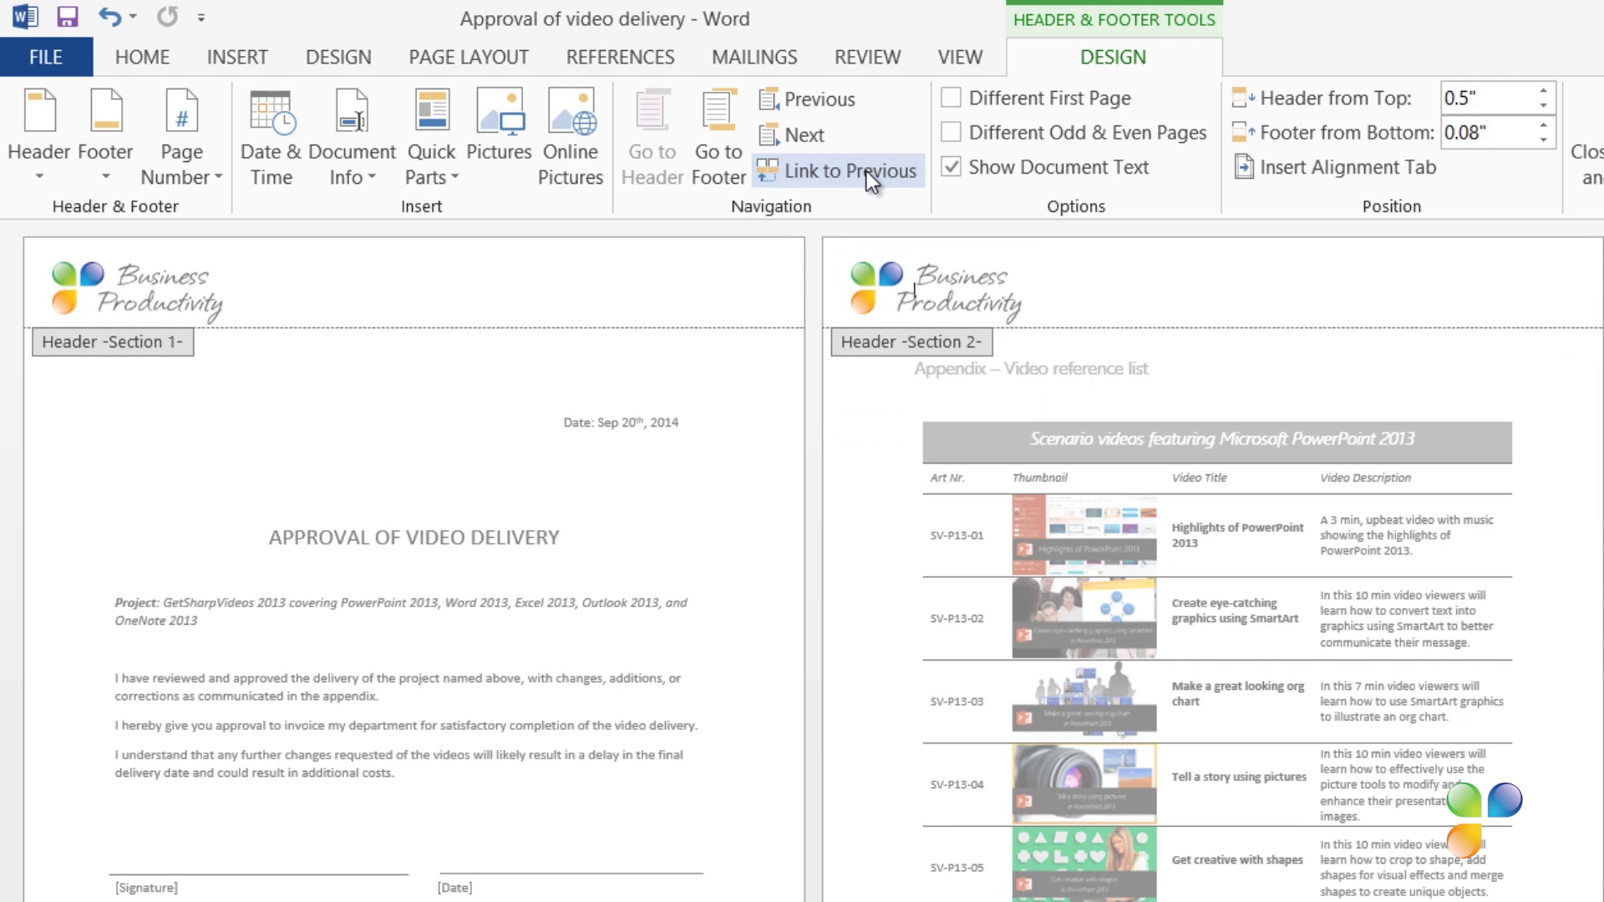
click(946, 289)
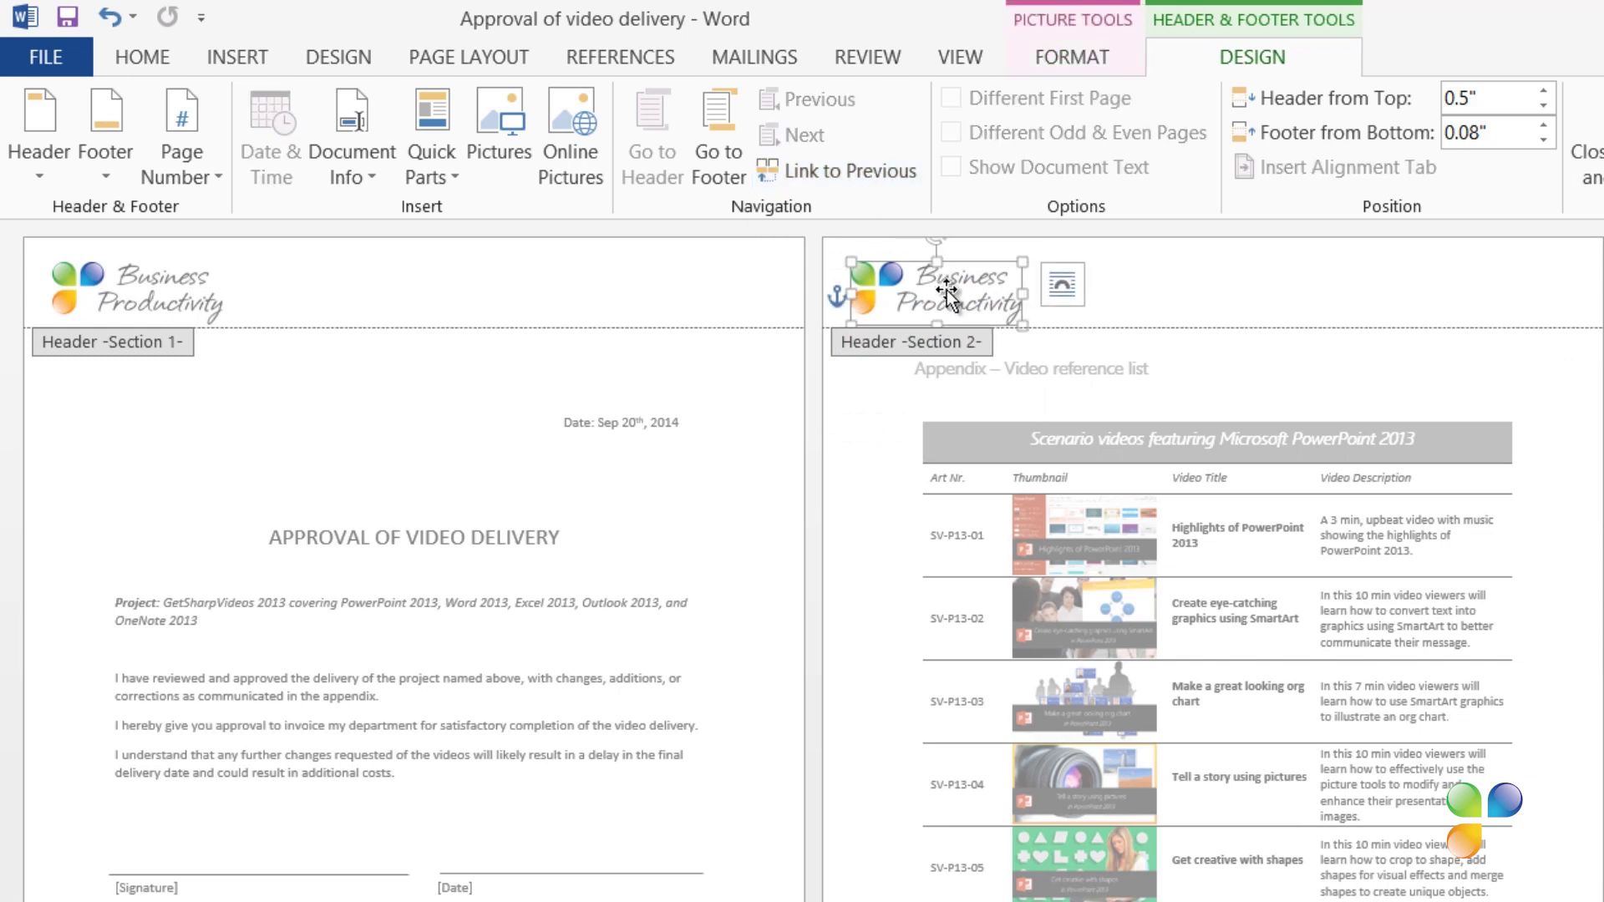
key(Delete)
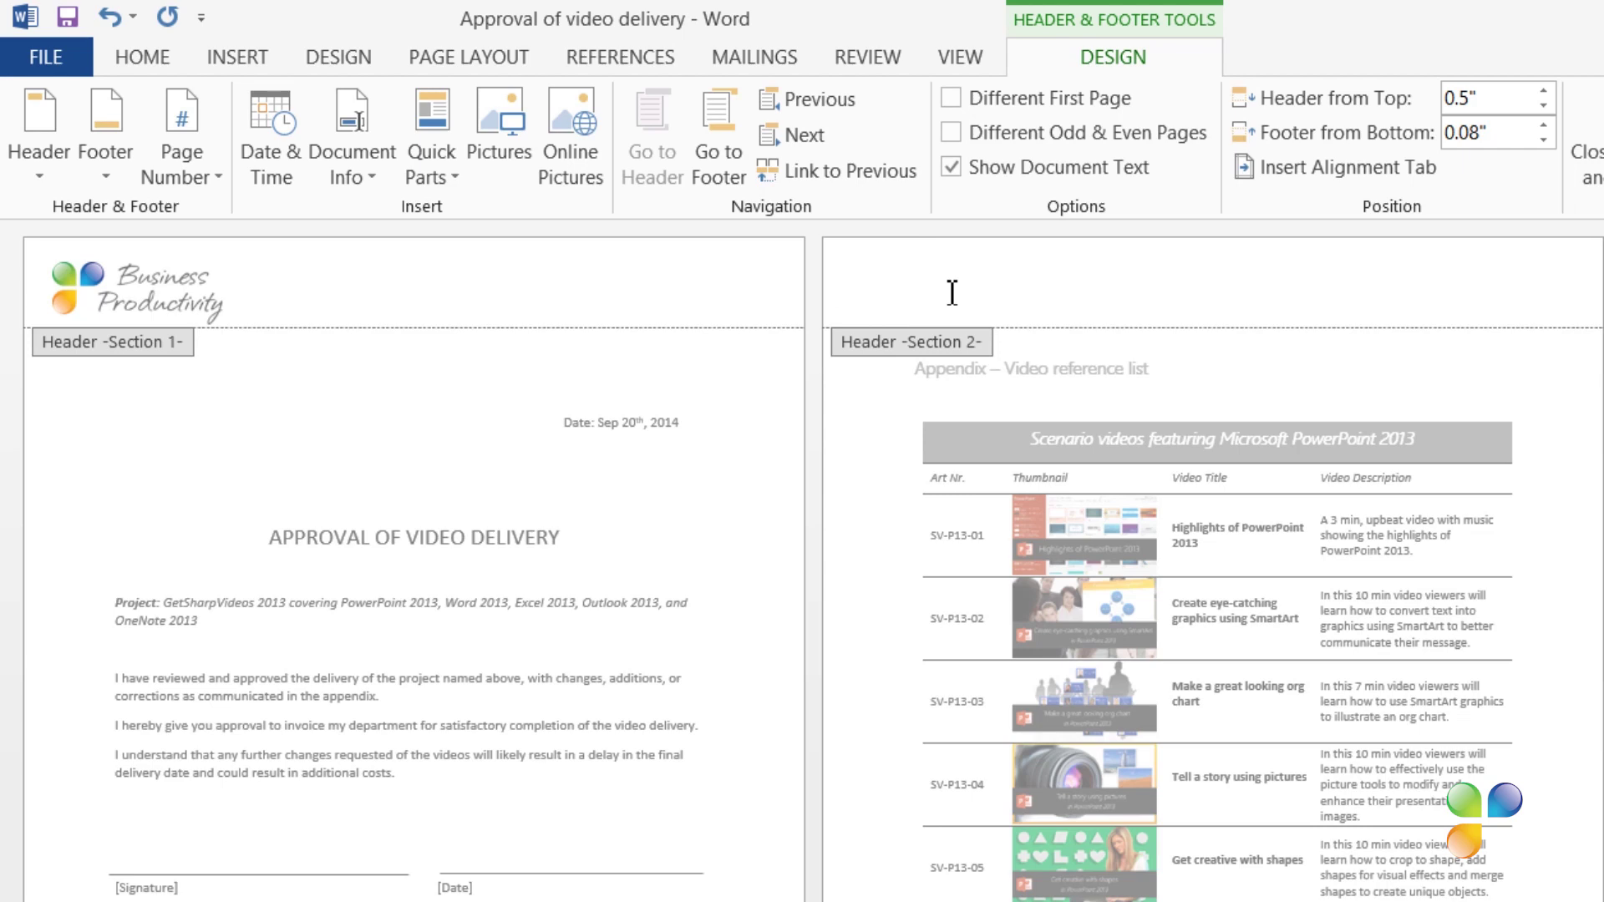
Step: Insert 'Business Productivity Flower without shadow' into the Section 2 header, Behind Text, shrunk to 0.92" square
click(475, 153)
click(695, 382)
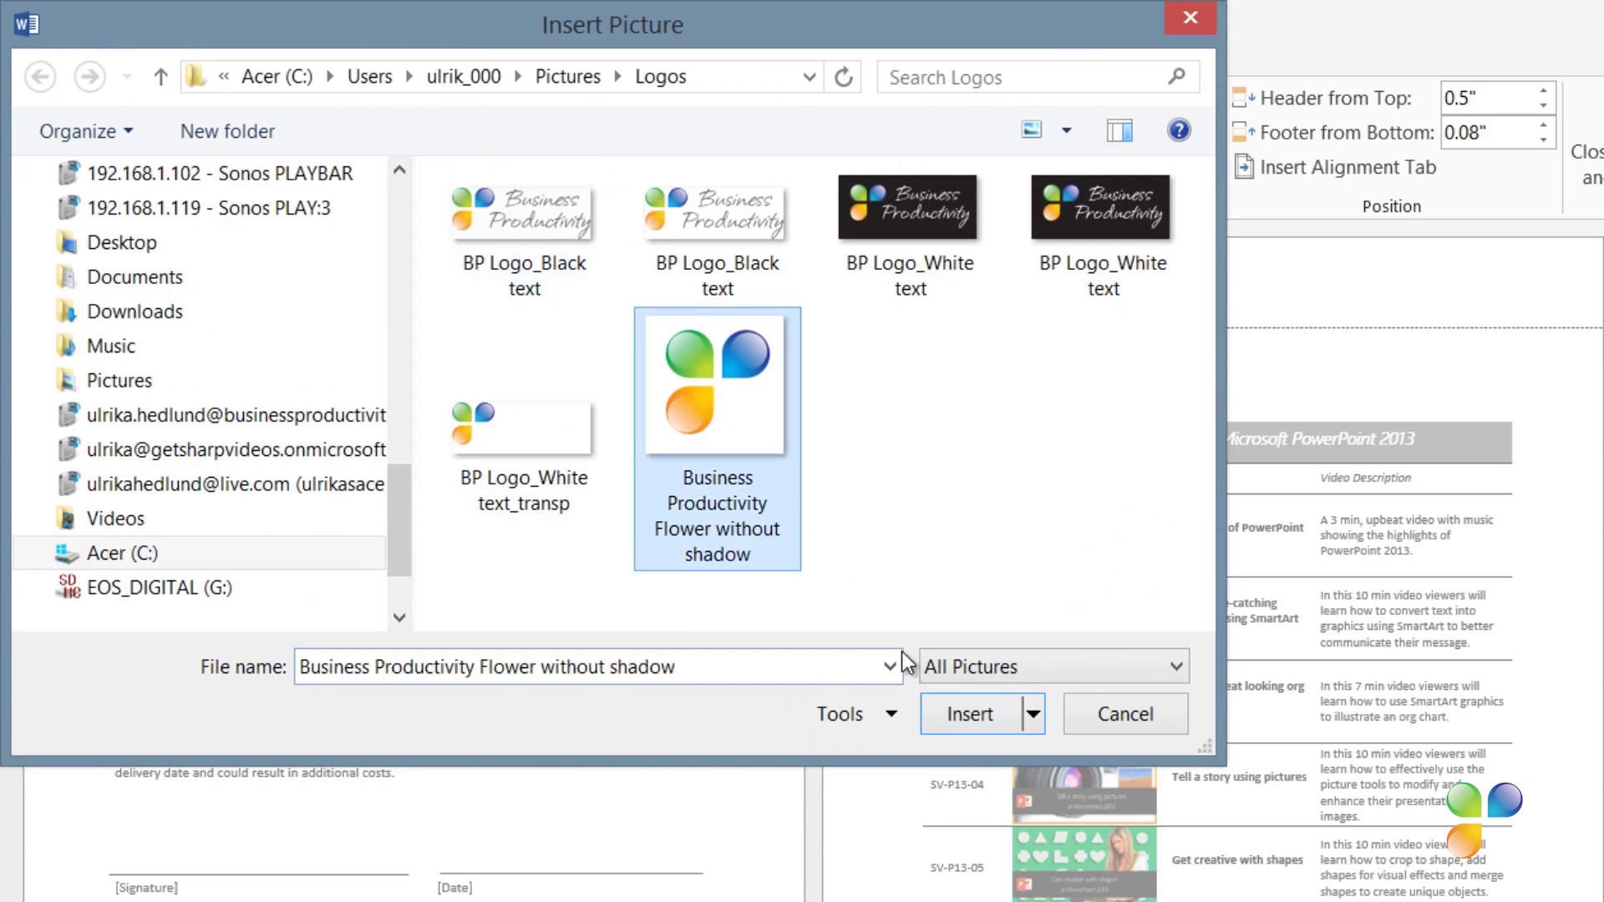
click(948, 717)
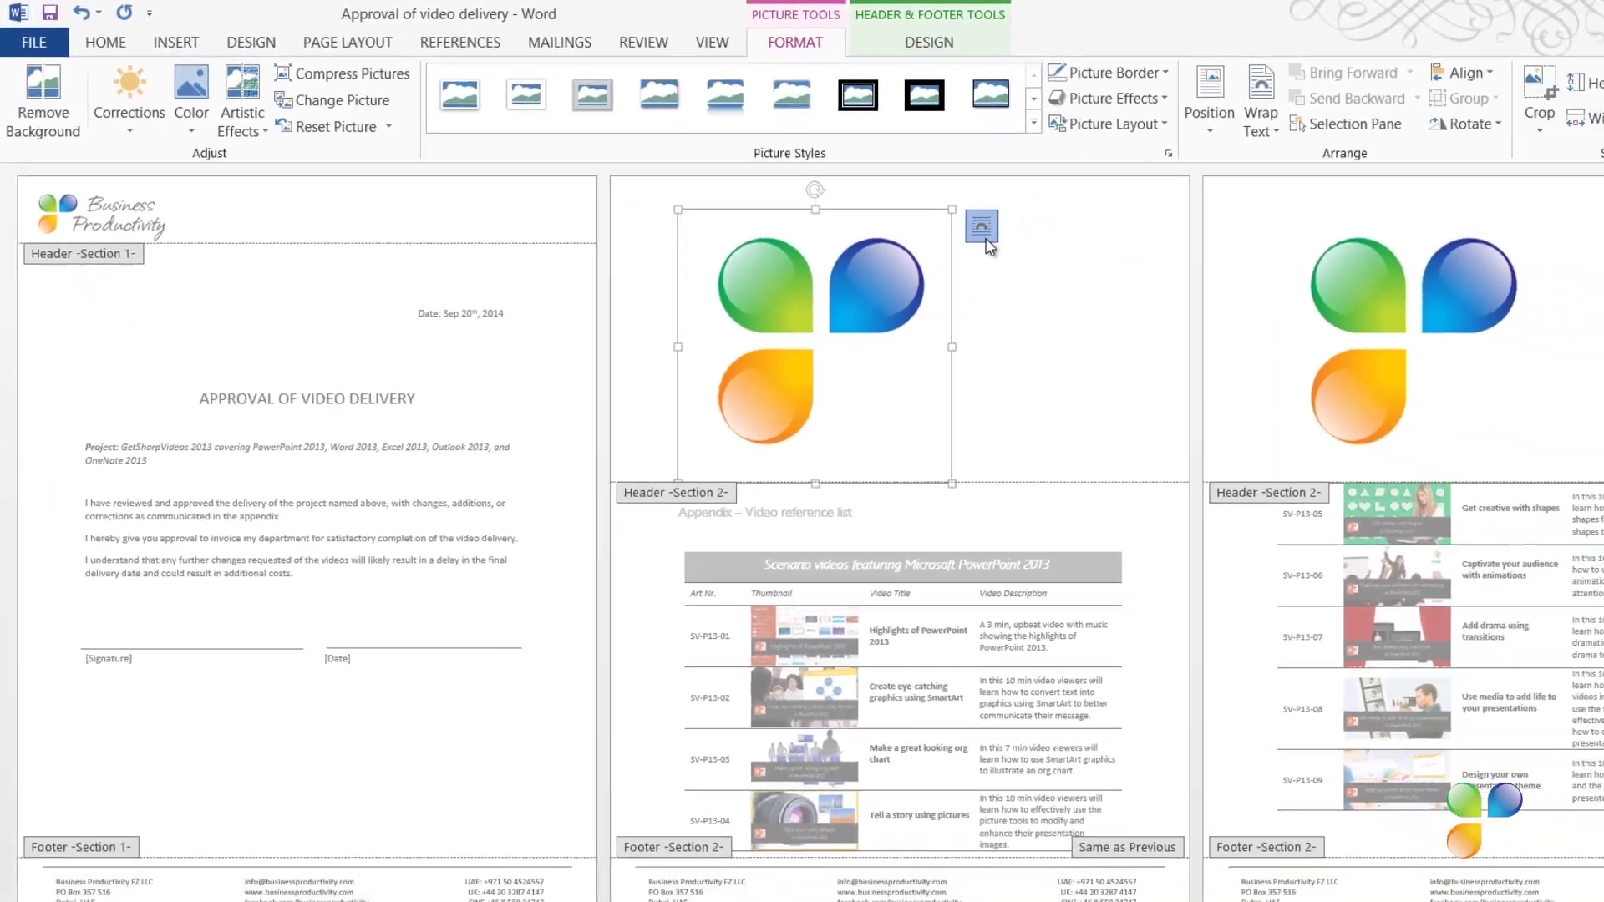
click(1245, 288)
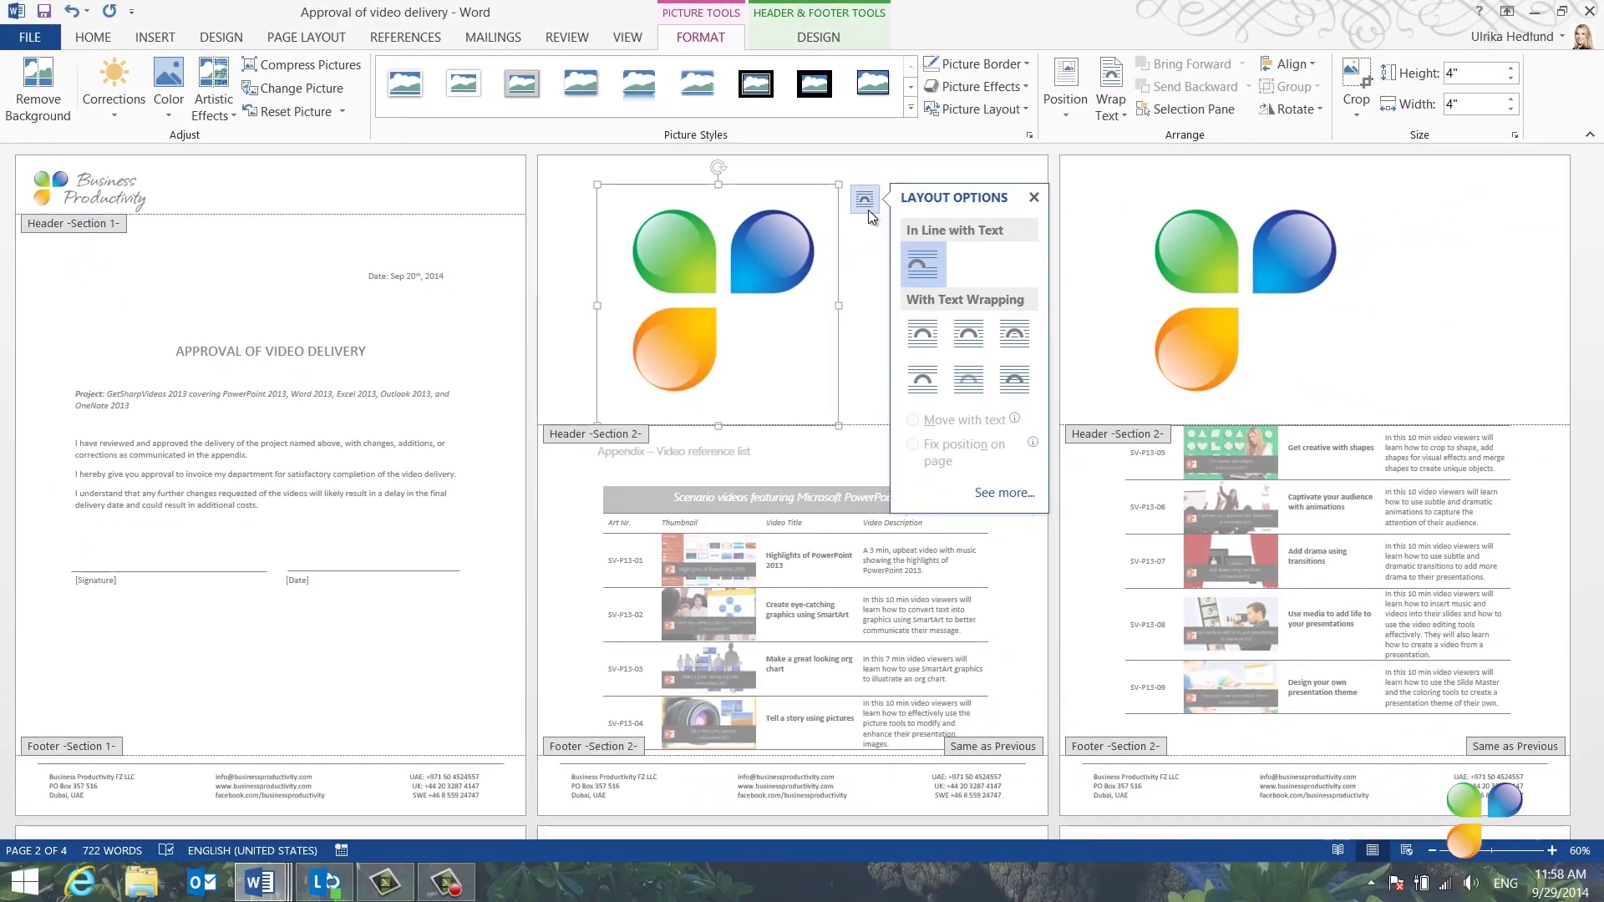
click(1015, 380)
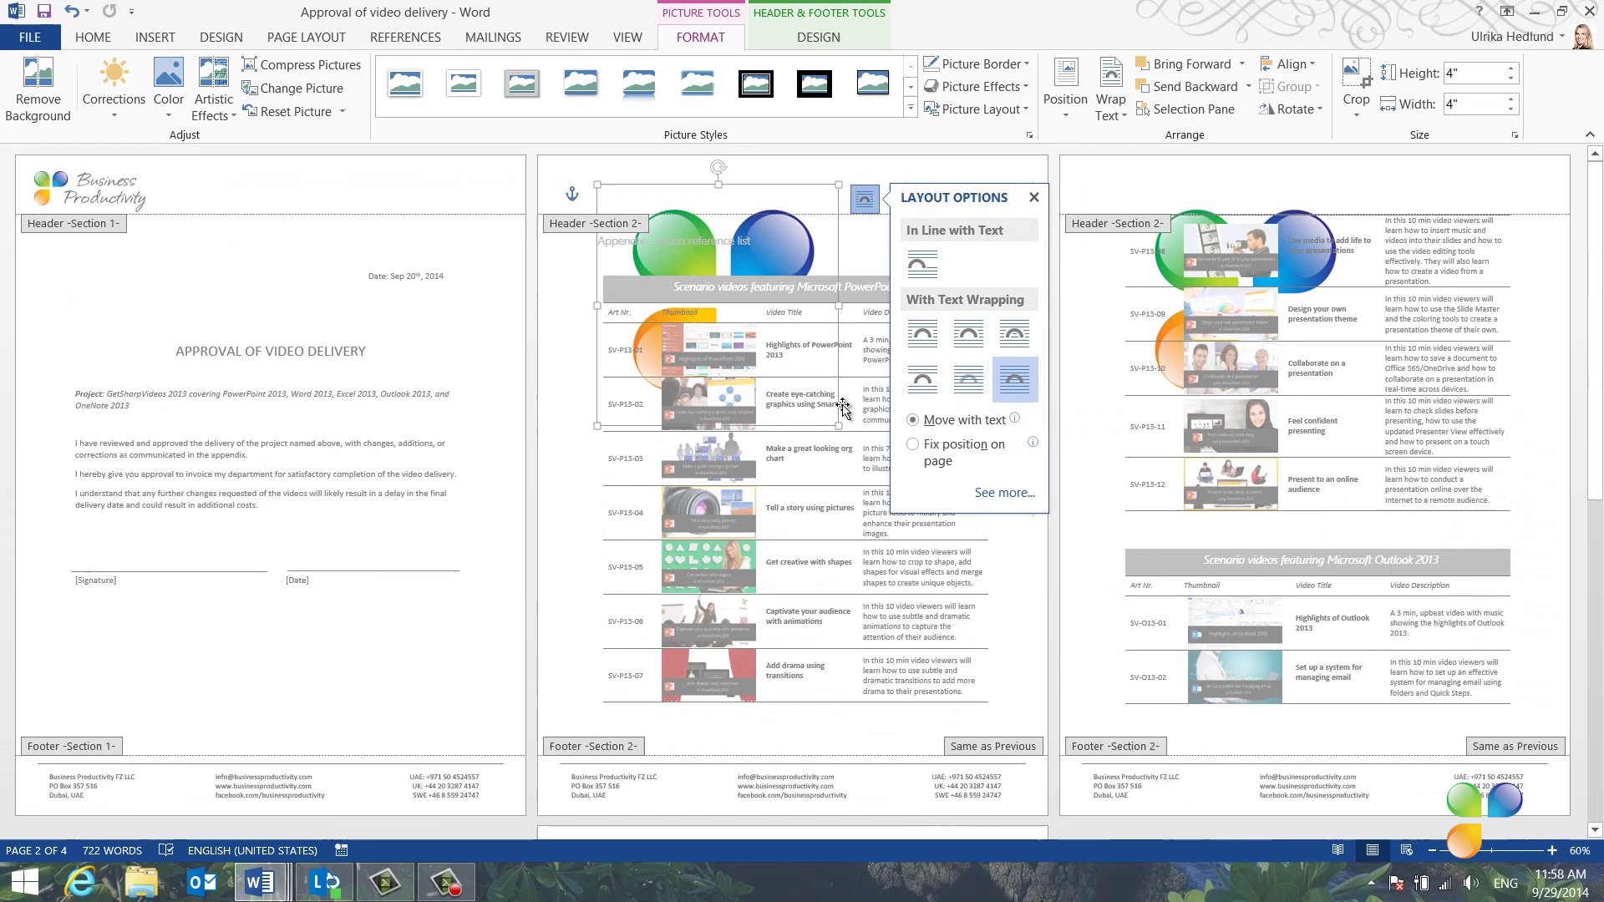
drag(840, 426, 569, 178)
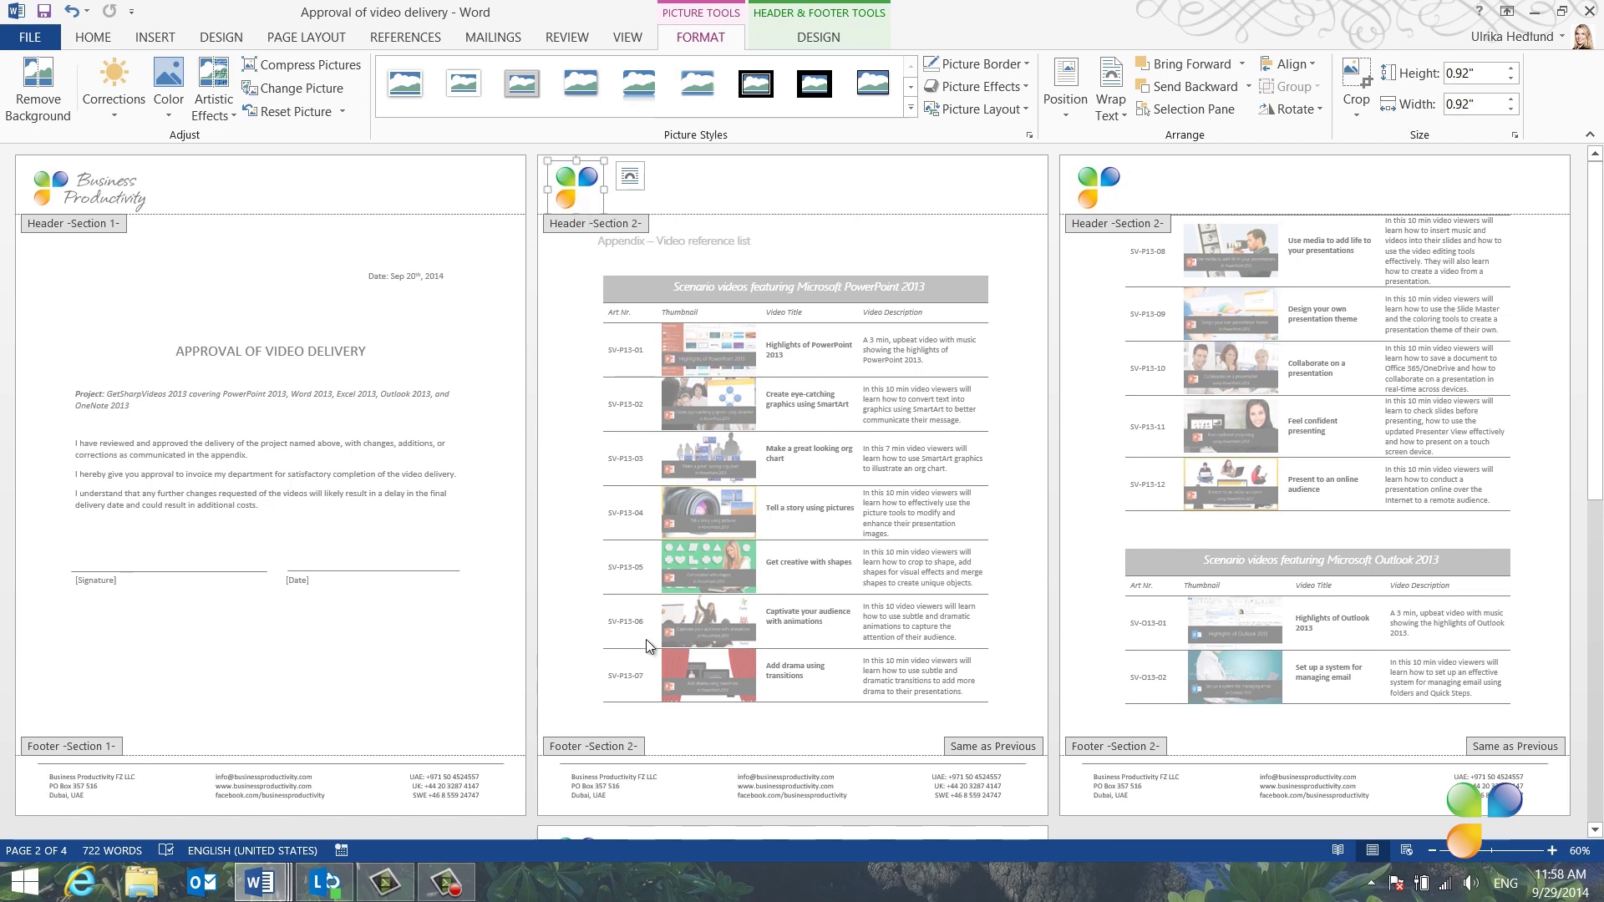
Step: Turn off Link to Previous for the Section 2 footer and cut its contact-details table
click(677, 803)
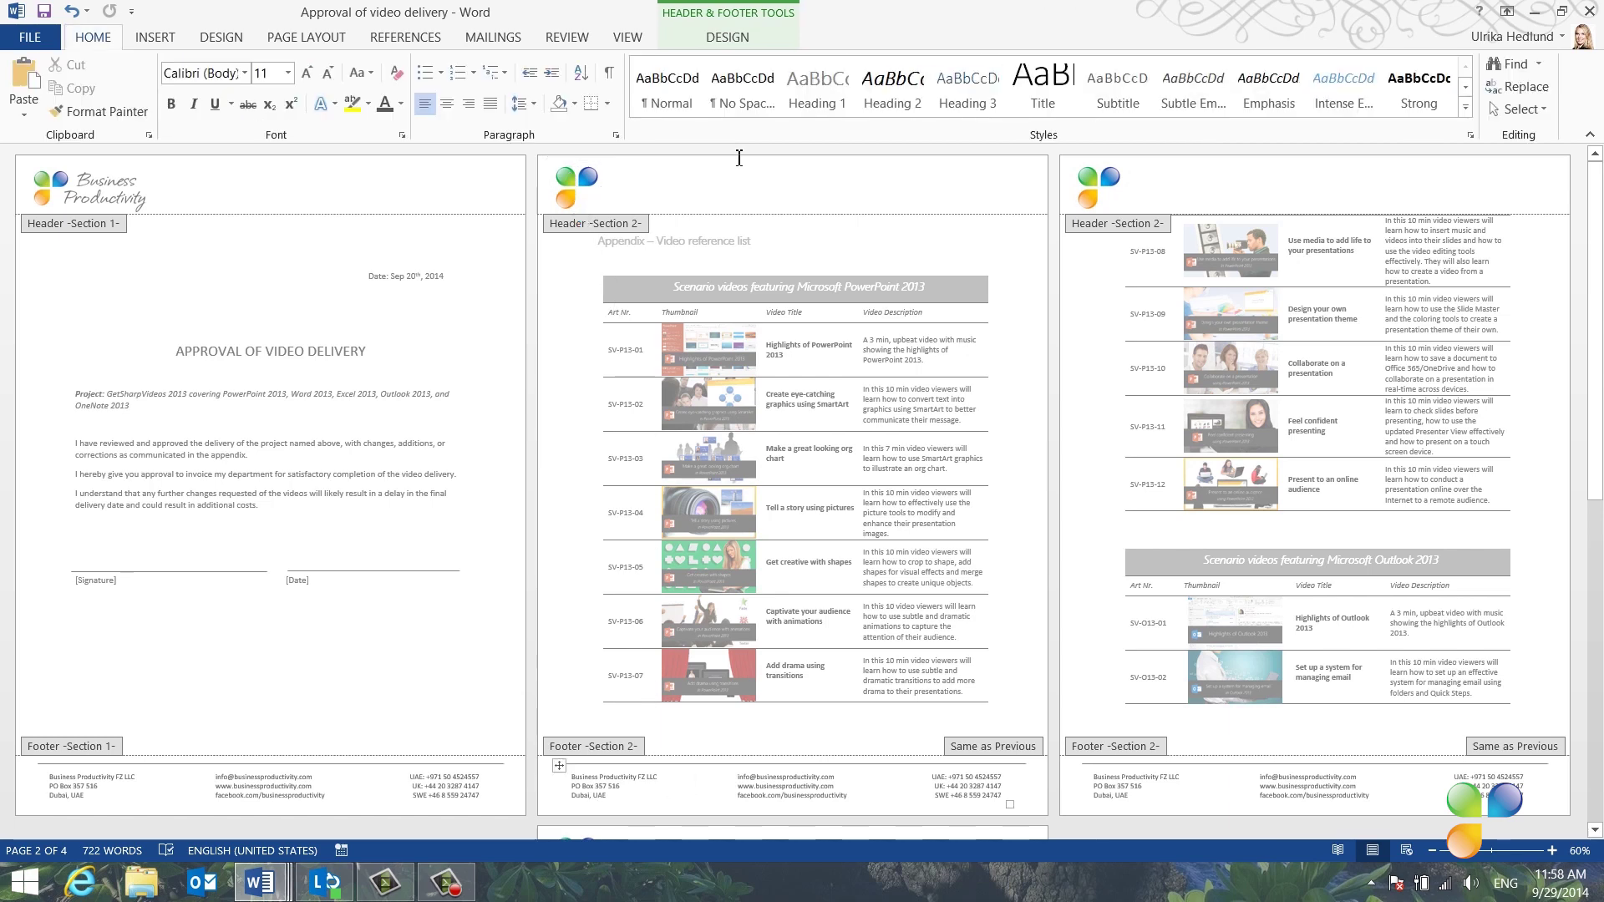
click(729, 37)
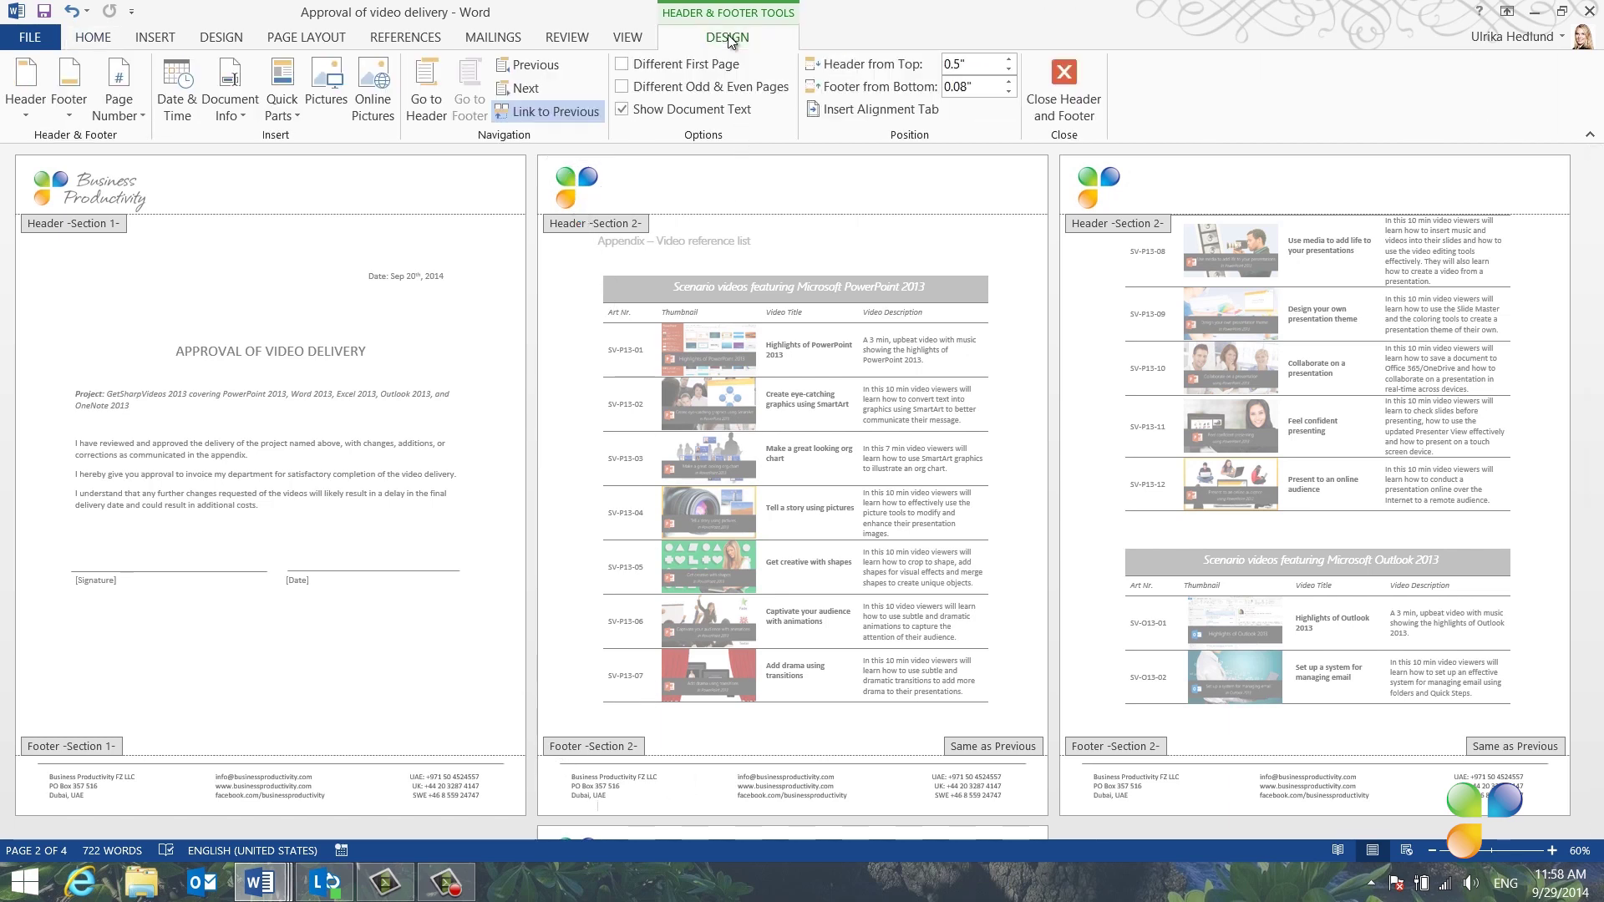
click(579, 112)
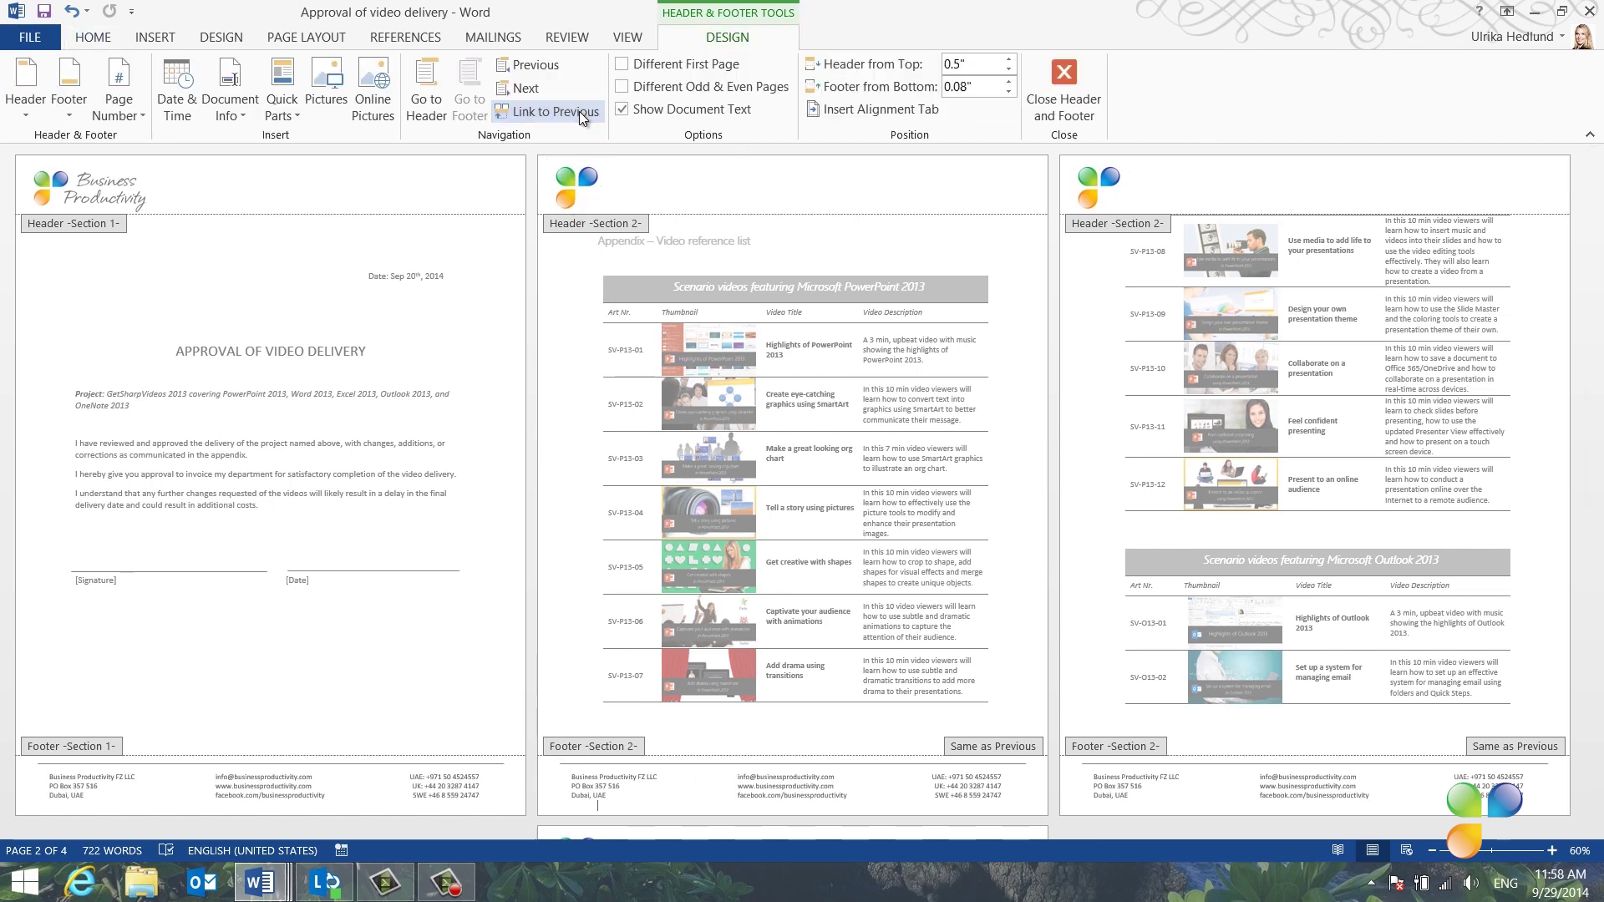
click(559, 765)
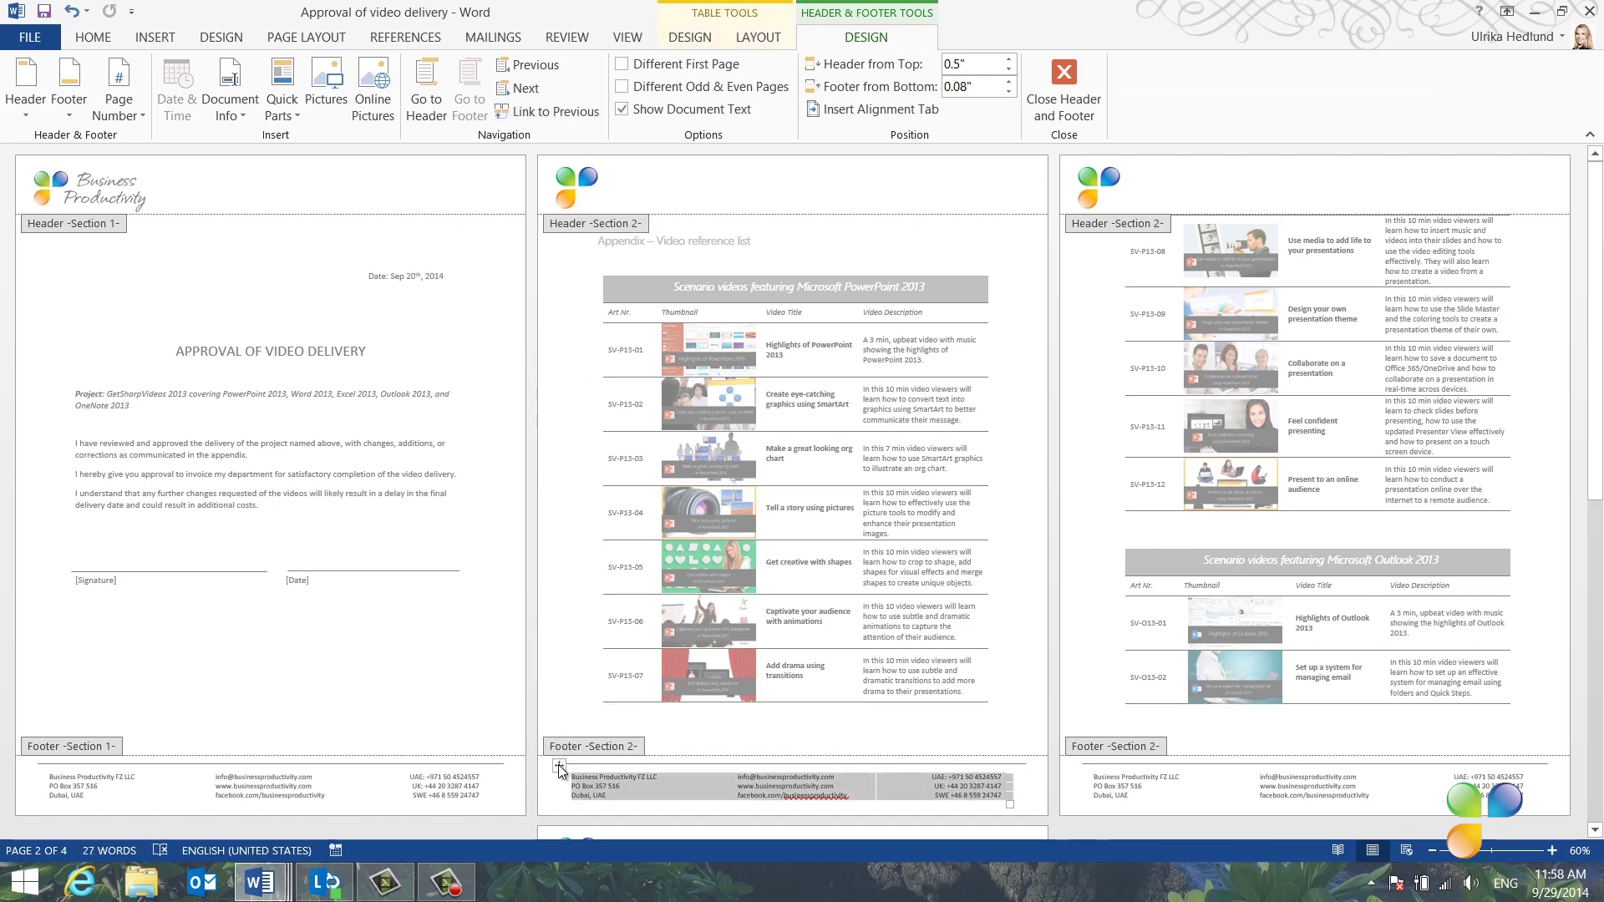
right_click(559, 765)
click(658, 410)
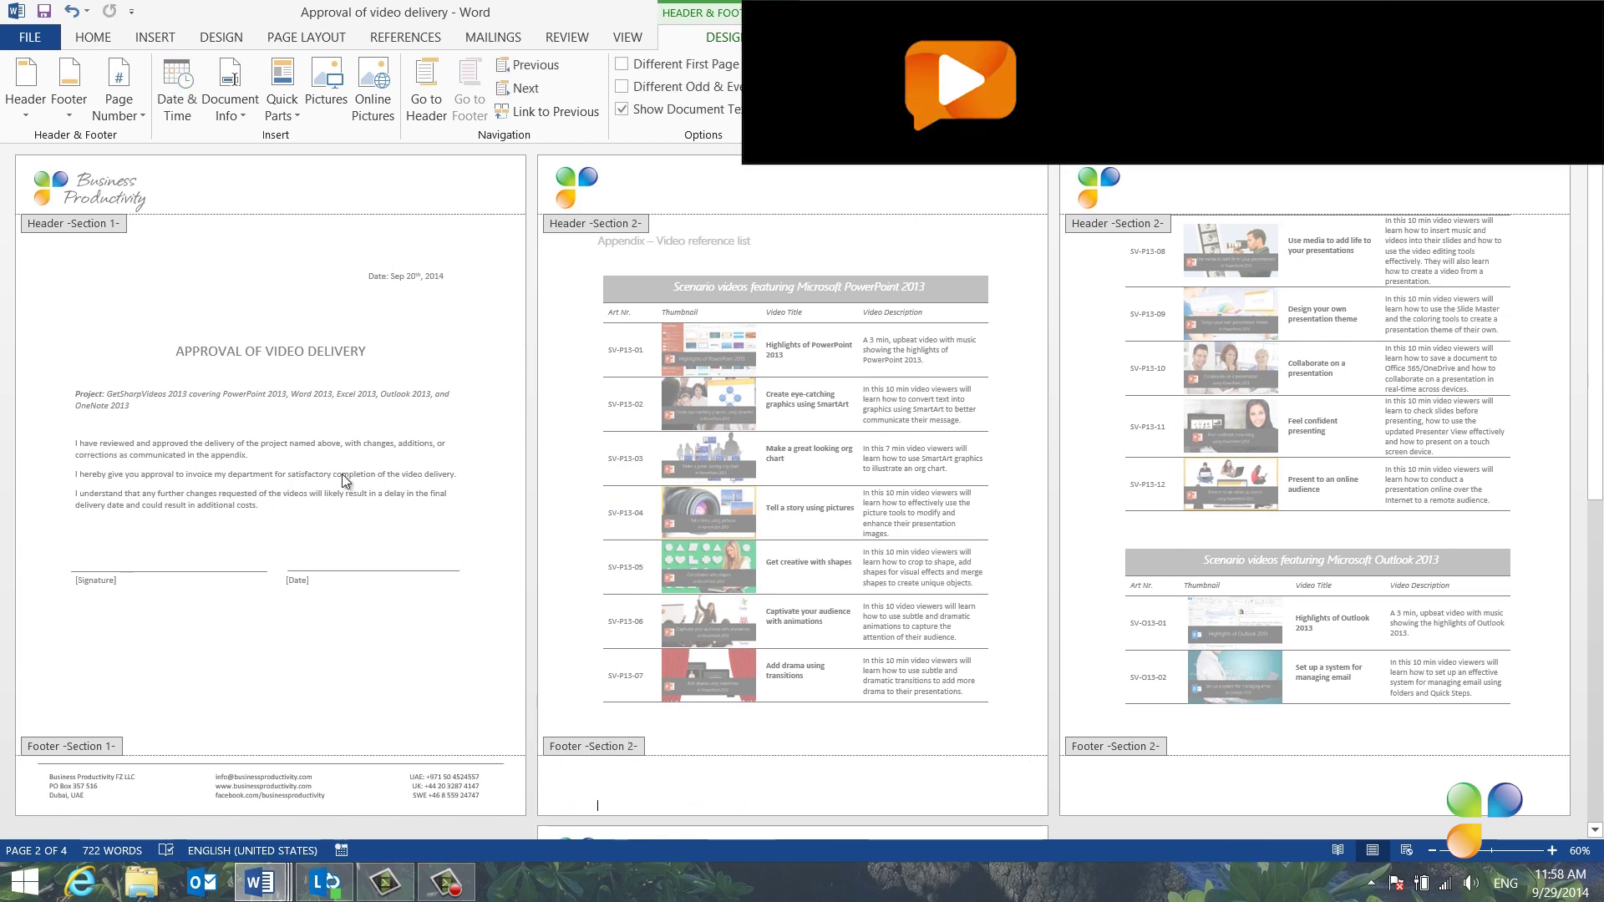
Step: Add an Accent Bar 2 page number at the bottom of Section 2 pages, then close the header and footer
click(133, 112)
mouse_move(138, 163)
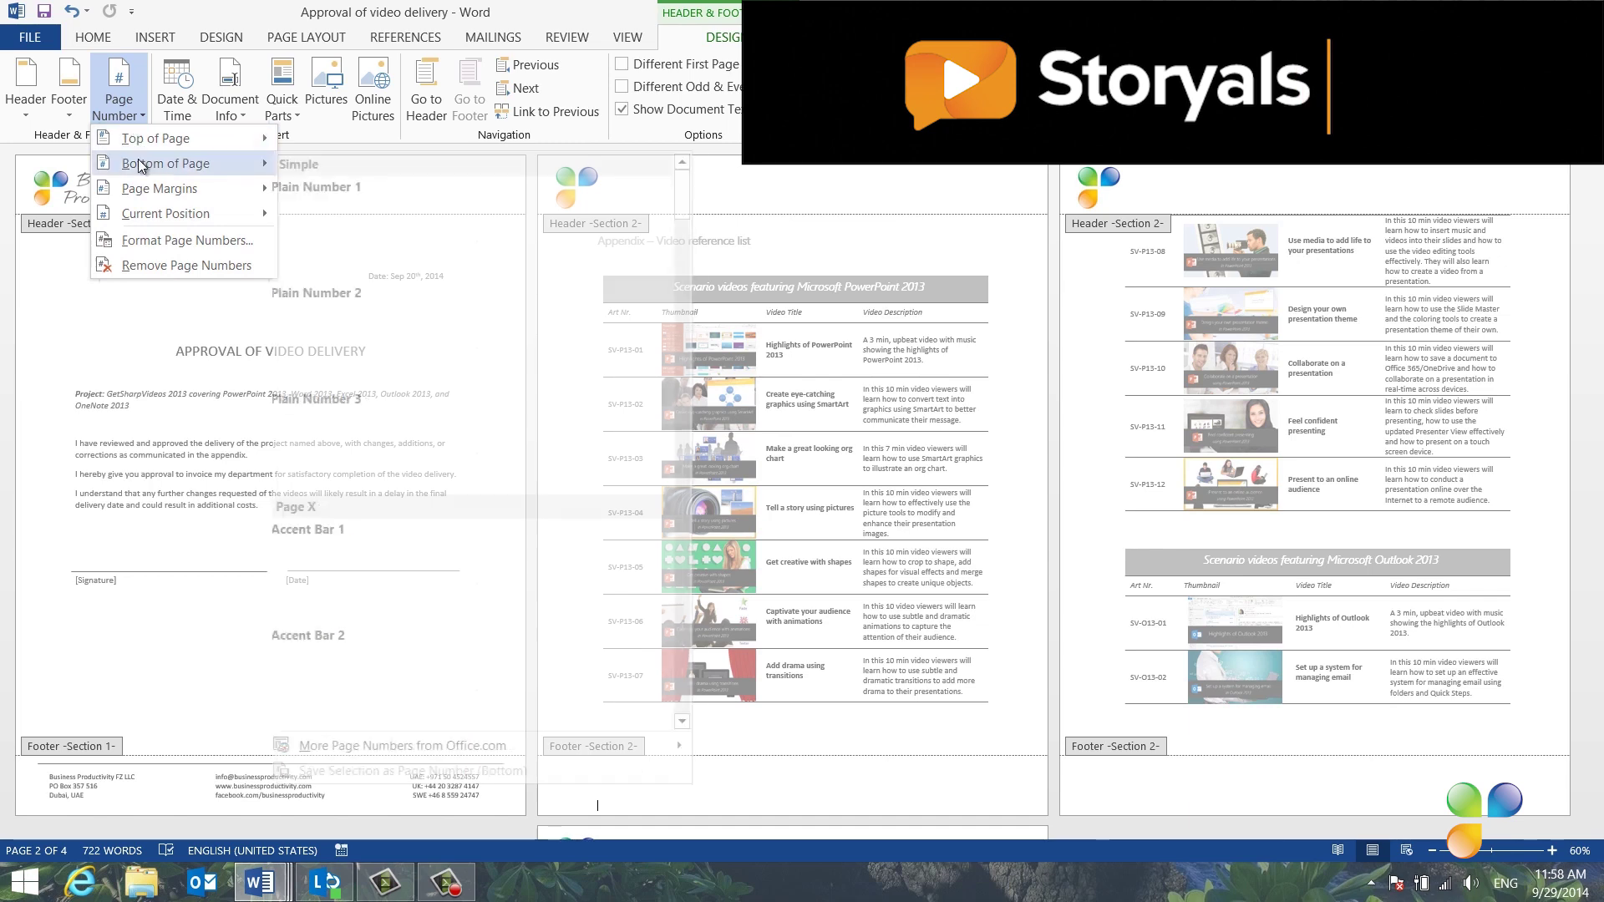
click(450, 674)
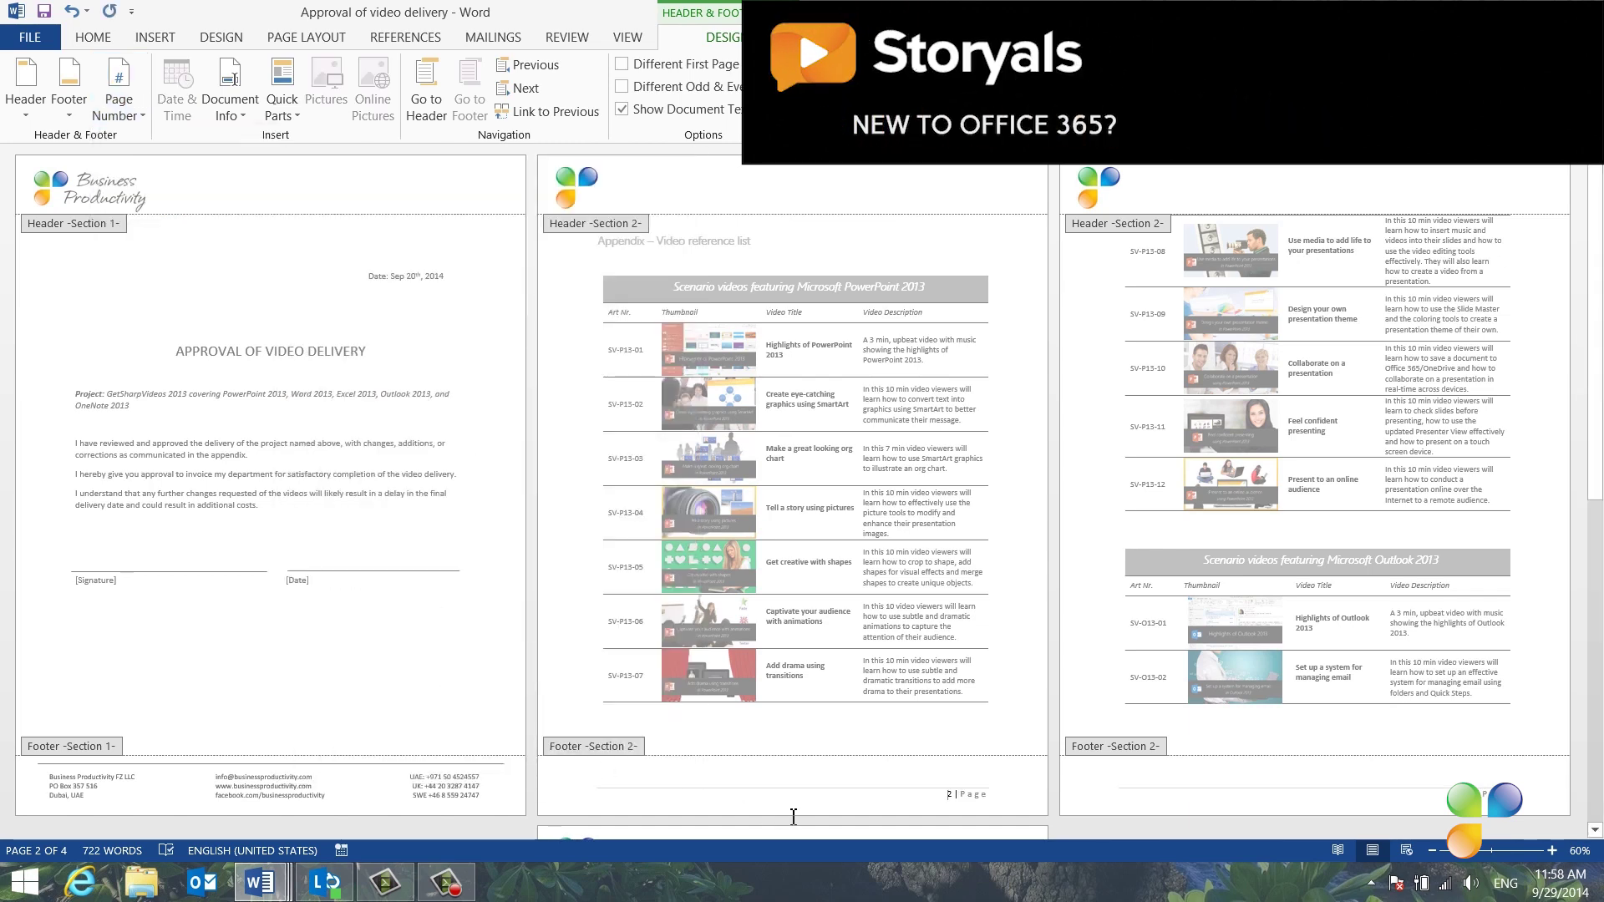
key(Escape)
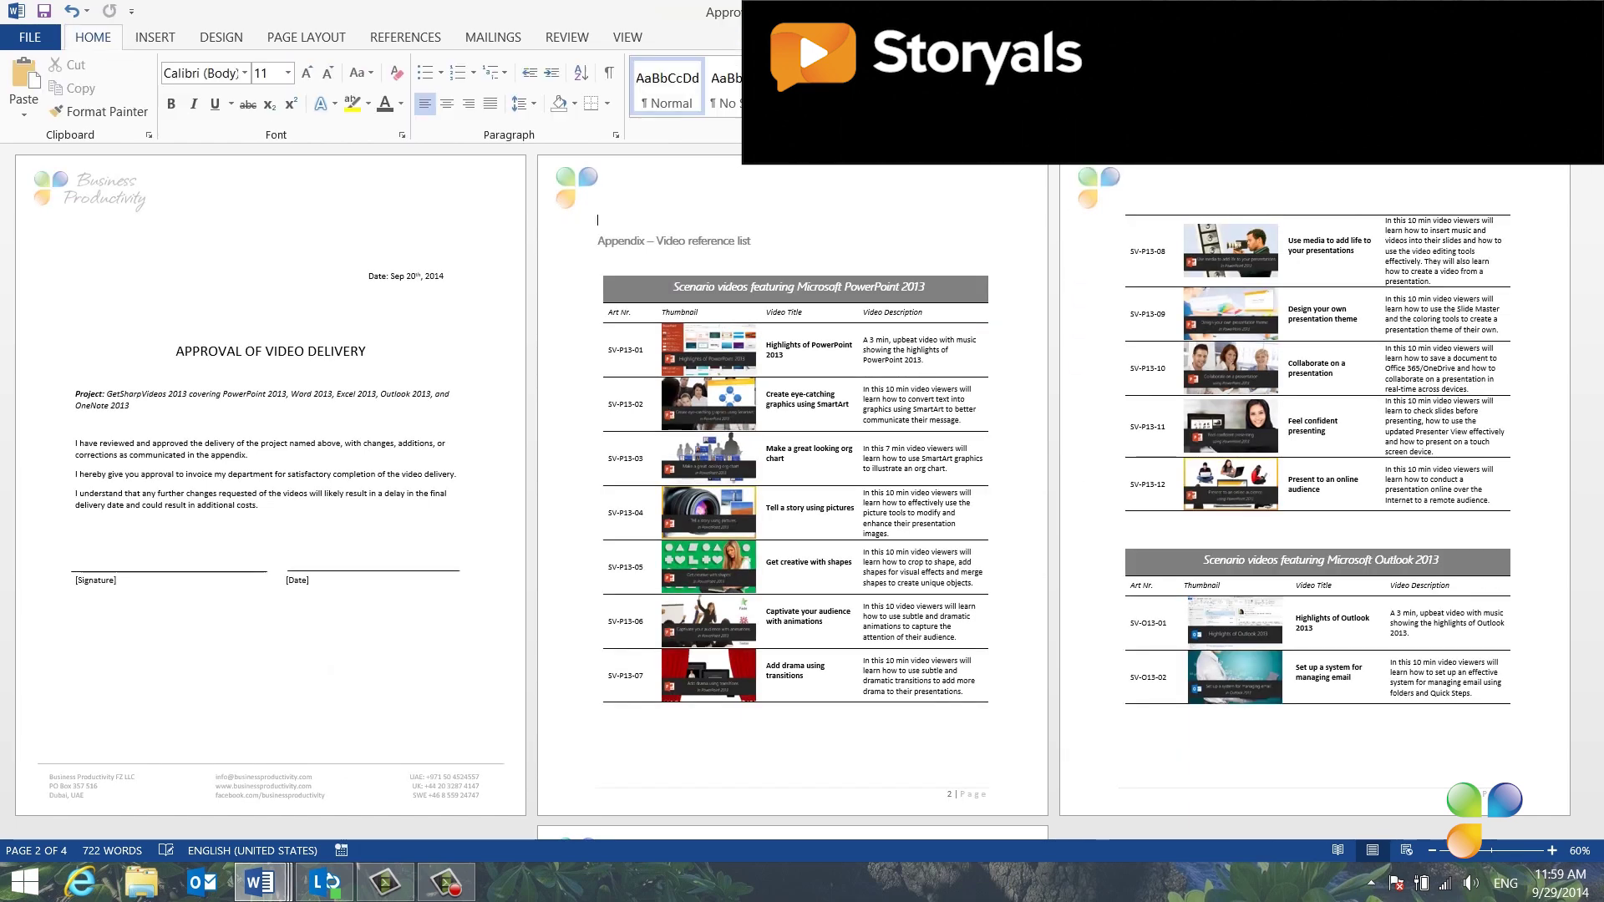